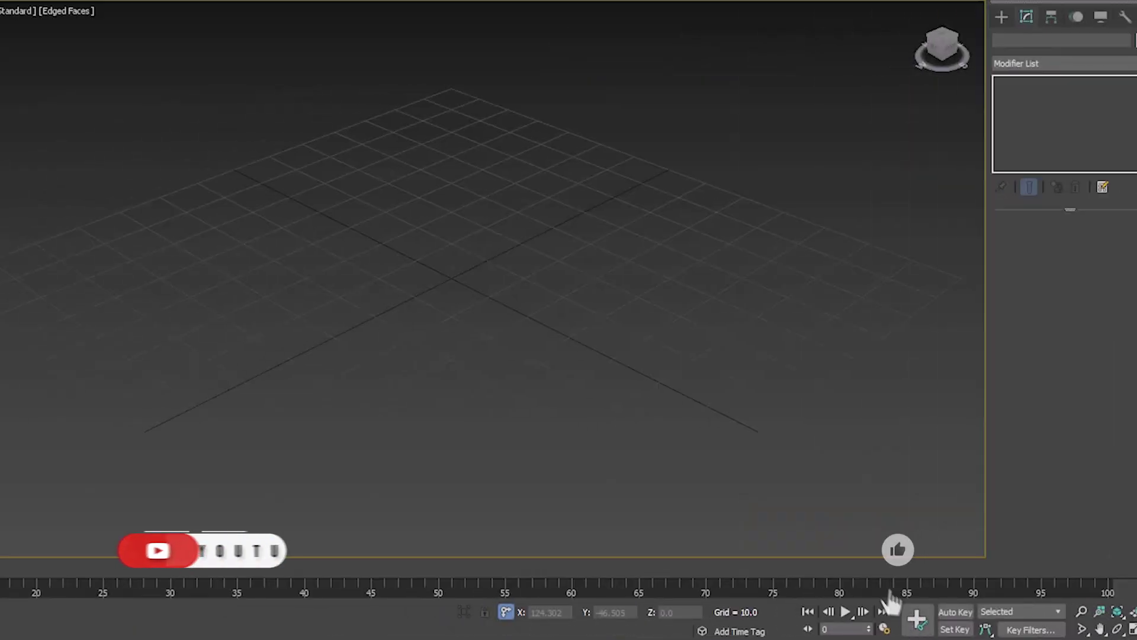
Create a Text spline shape near the grid centre and set its X and Y position to 0.
{"action": "left_click", "coordinate": [1001, 16]}
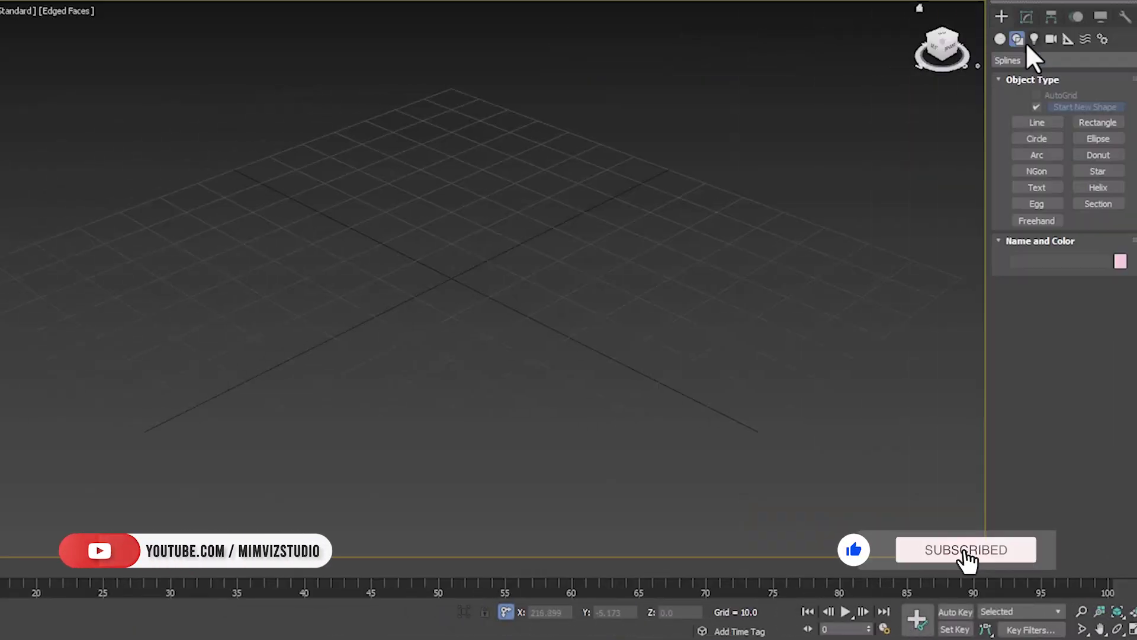
{"action": "left_click", "coordinate": [1037, 187]}
{"action": "left_click", "coordinate": [453, 275]}
{"action": "right_click", "coordinate": [634, 275]}
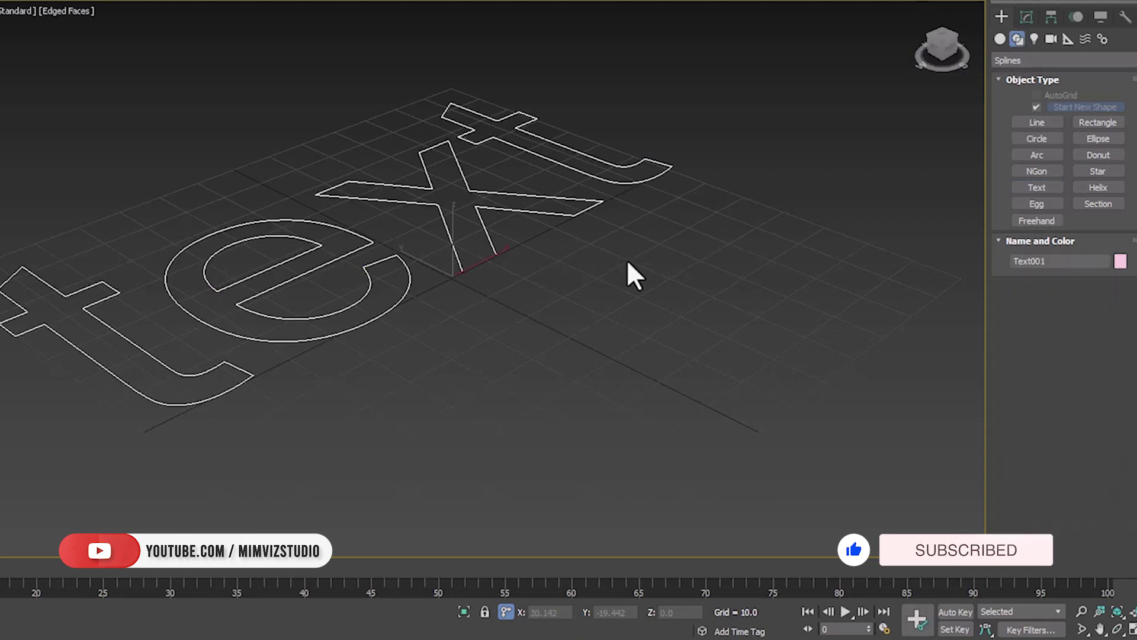
{"action": "key", "text": "w"}
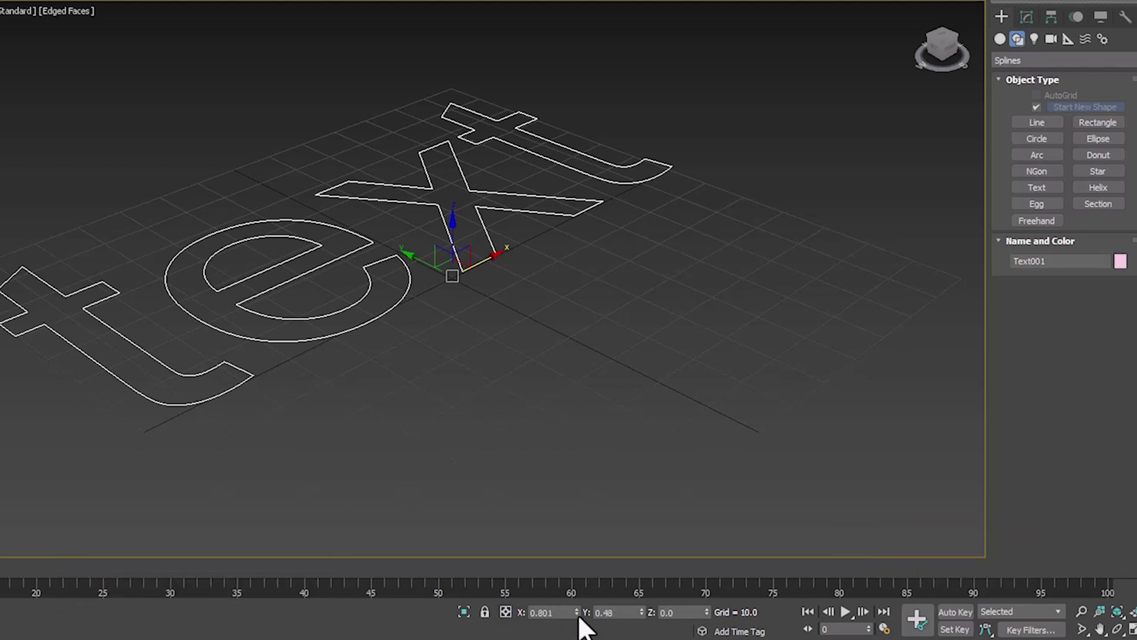
{"action": "right_click", "coordinate": [577, 615]}
{"action": "right_click", "coordinate": [641, 614]}
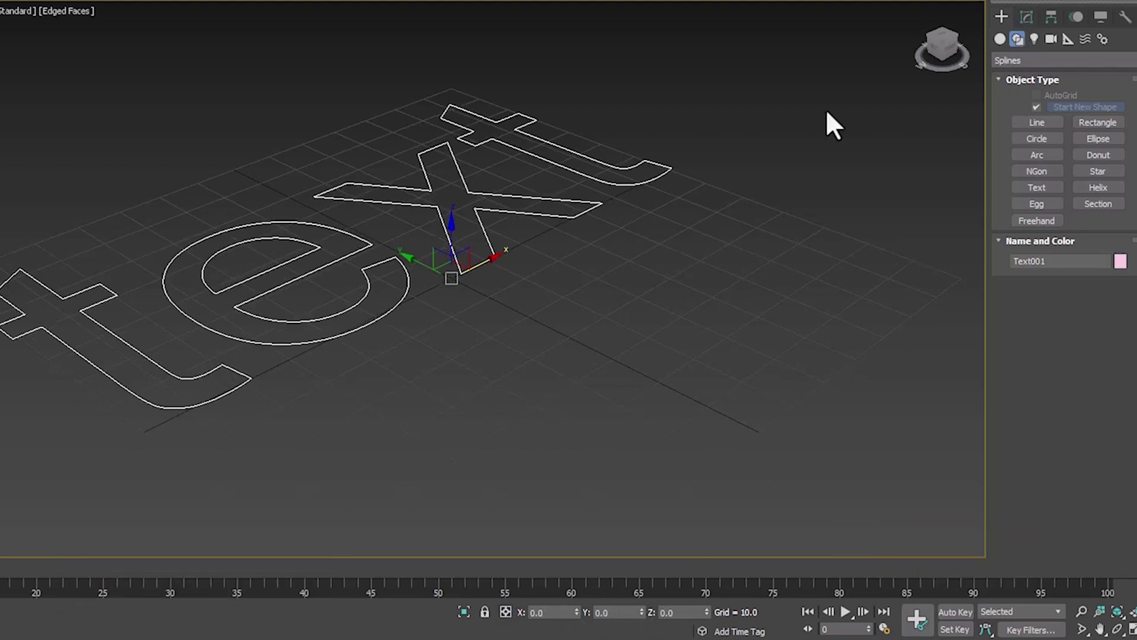
Rotate the text shape upright about its X axis and raise it to about 13.3 units in Z.
{"action": "middle_click_drag", "start_coordinate": [543, 240], "coordinate": [554, 249]}
{"action": "key", "text": "e"}
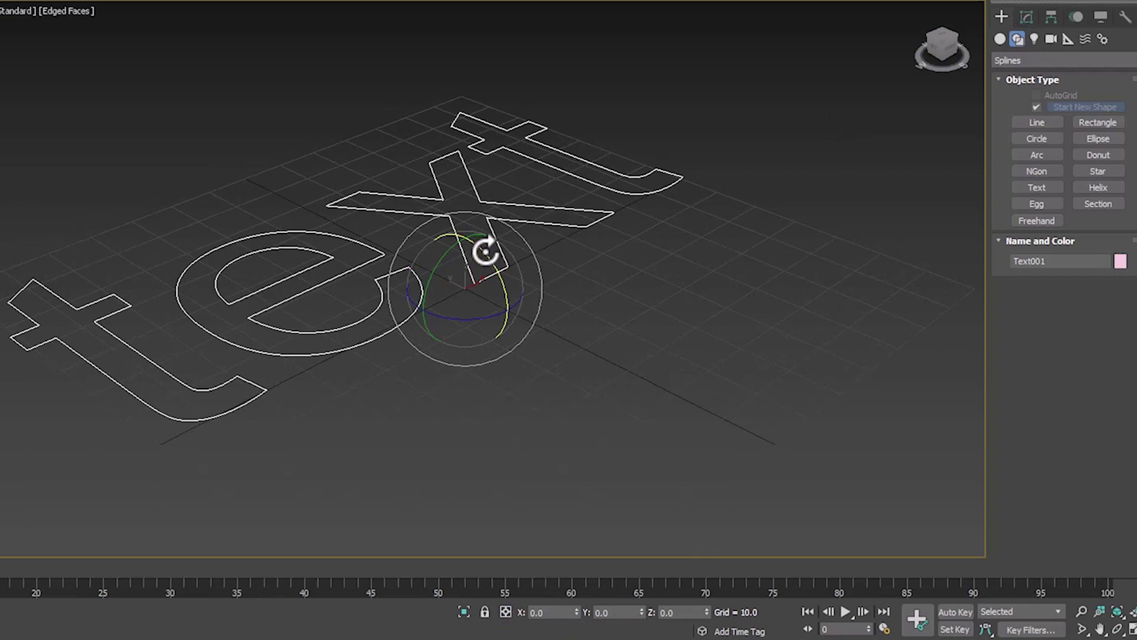
{"action": "left_click_drag", "start_coordinate": [486, 252], "coordinate": [527, 308]}
{"action": "key", "text": "w"}
{"action": "middle_click_drag", "start_coordinate": [562, 326], "coordinate": [533, 338], "text": "alt"}
{"action": "middle_click_drag", "start_coordinate": [533, 338], "coordinate": [620, 424]}
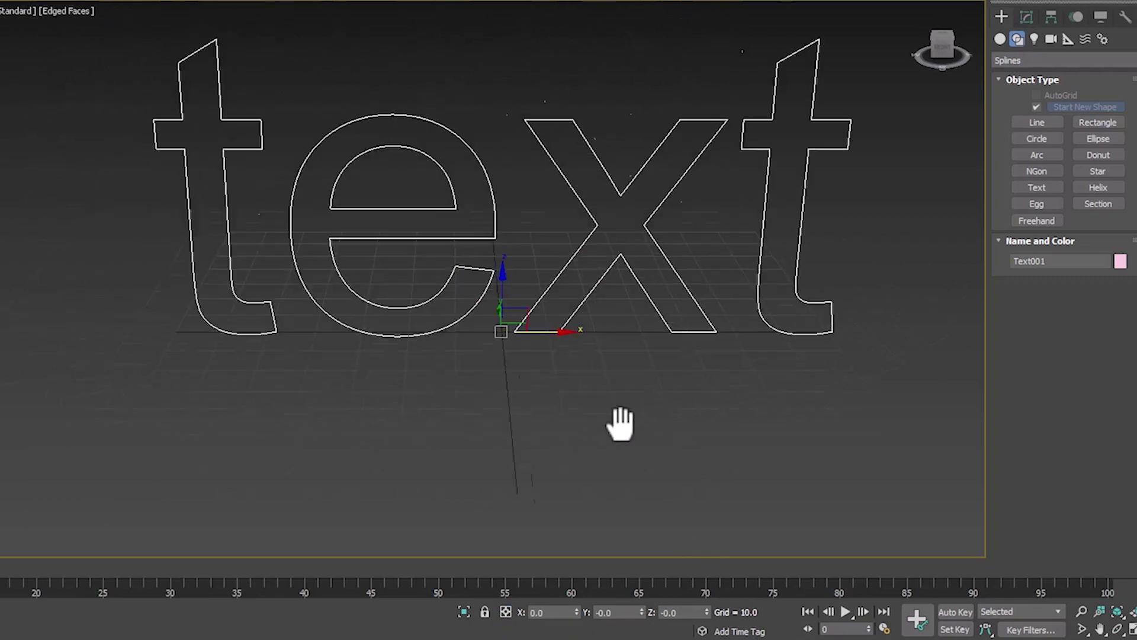
{"action": "scroll", "coordinate": [621, 424], "scroll_direction": "down", "scroll_amount": 3}
{"action": "left_click_drag", "start_coordinate": [556, 322], "coordinate": [557, 284]}
{"action": "middle_click_drag", "start_coordinate": [558, 380], "coordinate": [454, 393], "text": "alt"}
Change the text shape's content to "Barbie".
{"action": "left_click", "coordinate": [1027, 18]}
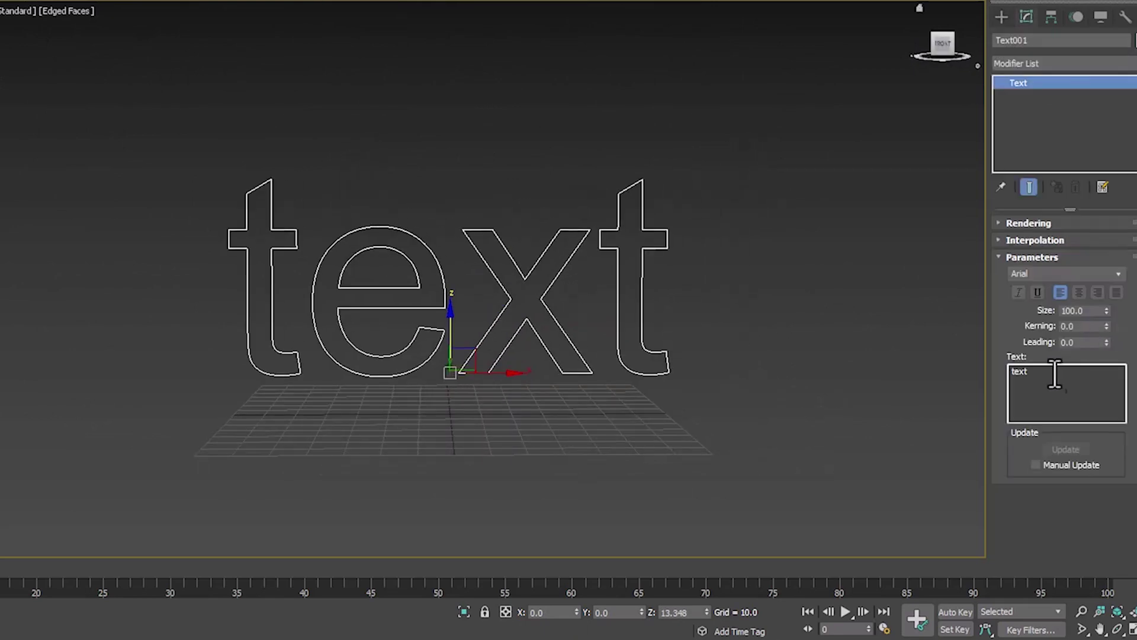
{"action": "type", "text": "Bar"}
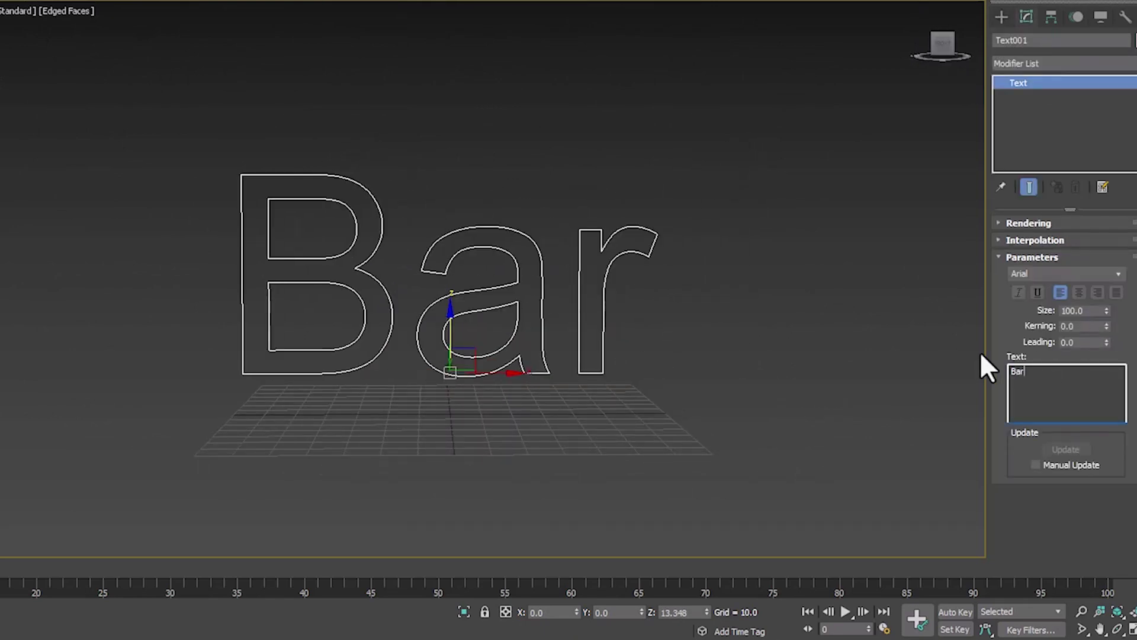
{"action": "type", "text": "be"}
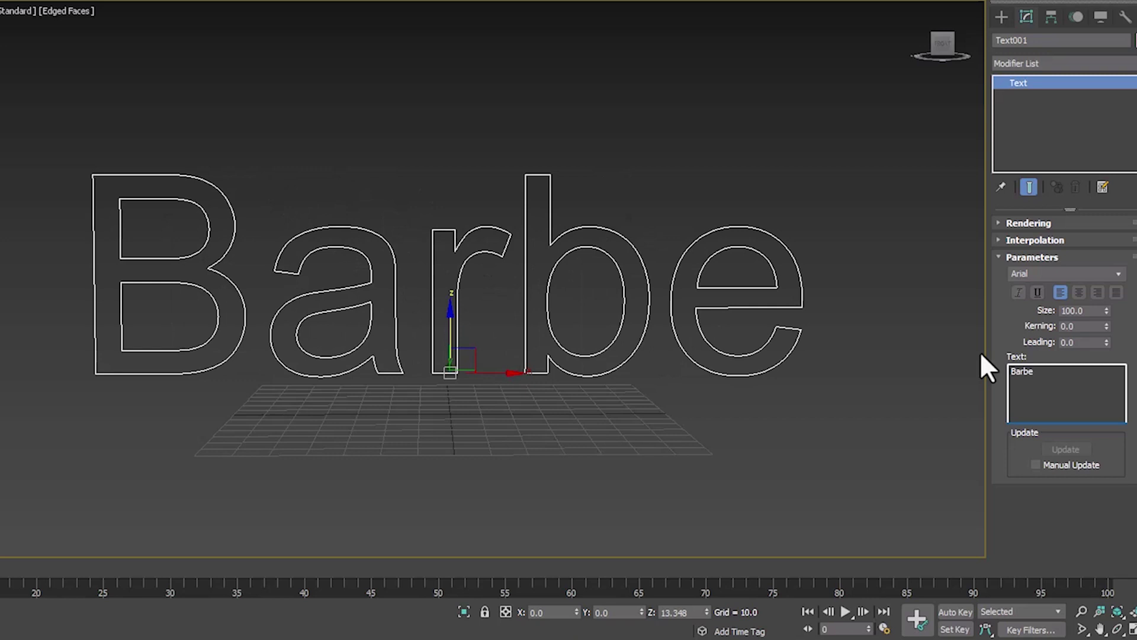
{"action": "key", "text": "BackSpace"}
{"action": "type", "text": "ie"}
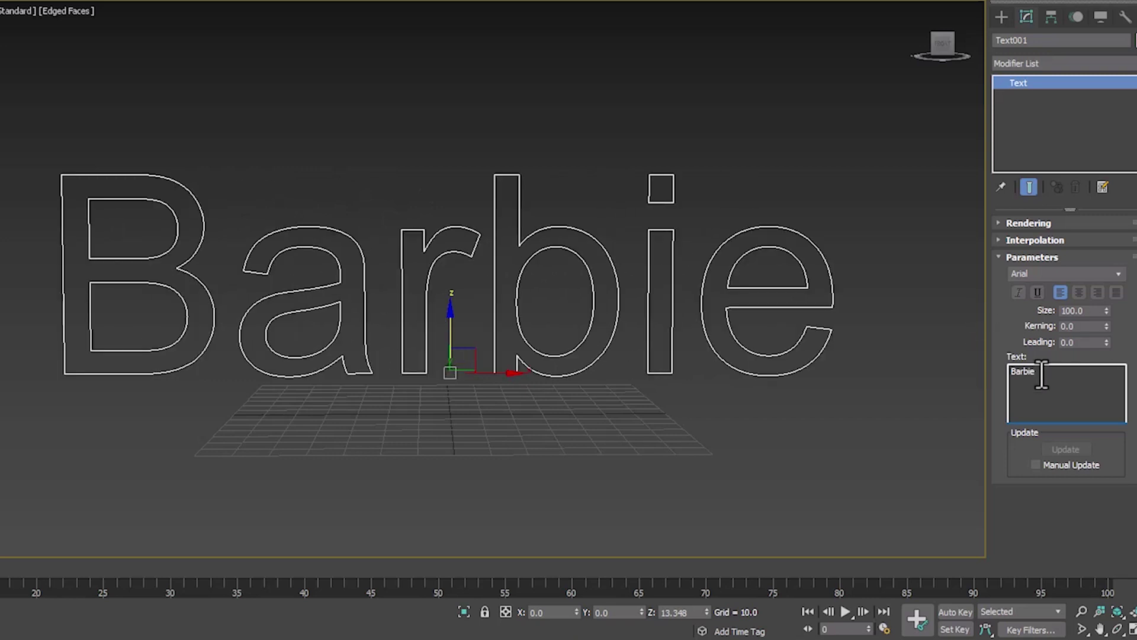
Set the text's font to Artifakt Element Black Italic.
{"action": "left_click", "coordinate": [1077, 273]}
{"action": "left_click", "coordinate": [1119, 275]}
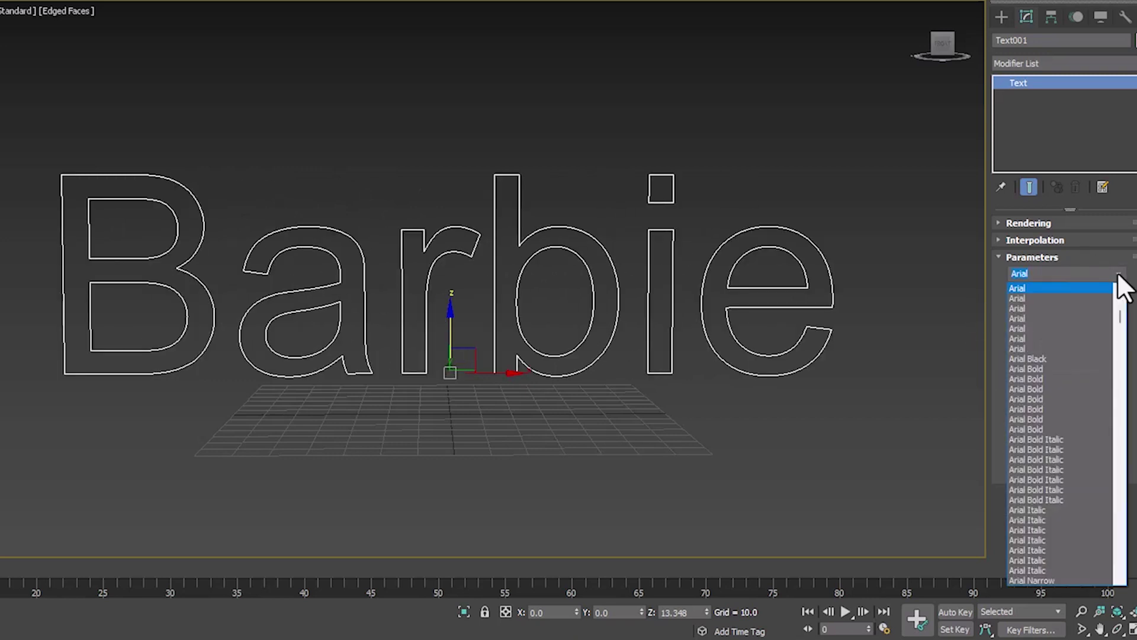
{"action": "type", "text": "art"}
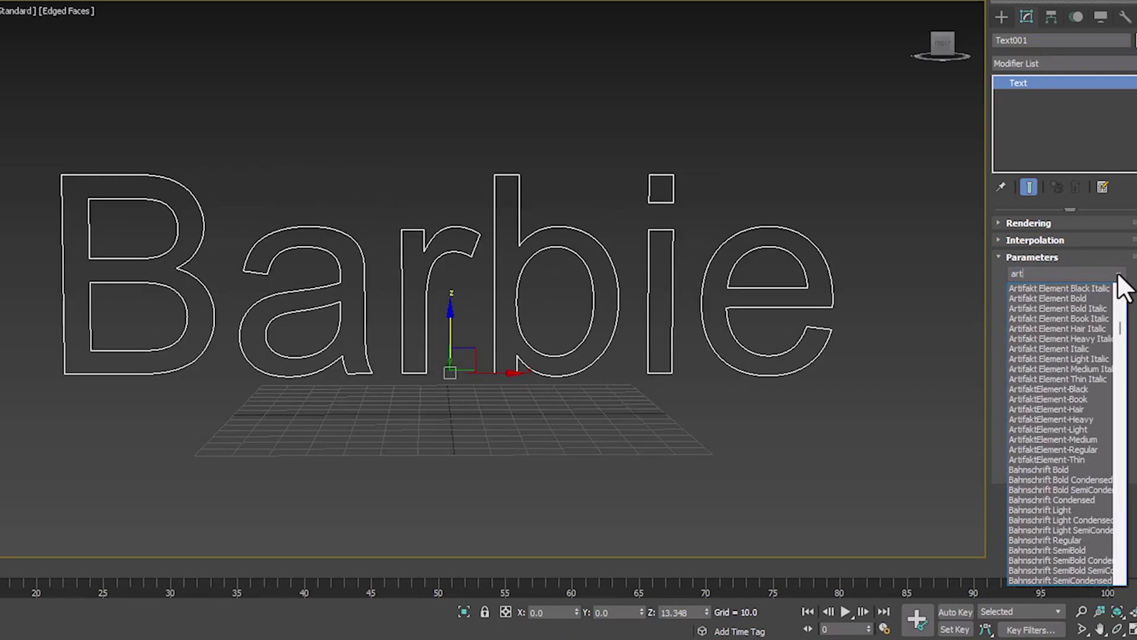
{"action": "left_click", "coordinate": [1076, 288]}
{"action": "scroll", "coordinate": [508, 208], "scroll_direction": "down", "scroll_amount": 3}
{"action": "scroll", "coordinate": [486, 270], "scroll_direction": "up", "scroll_amount": 3}
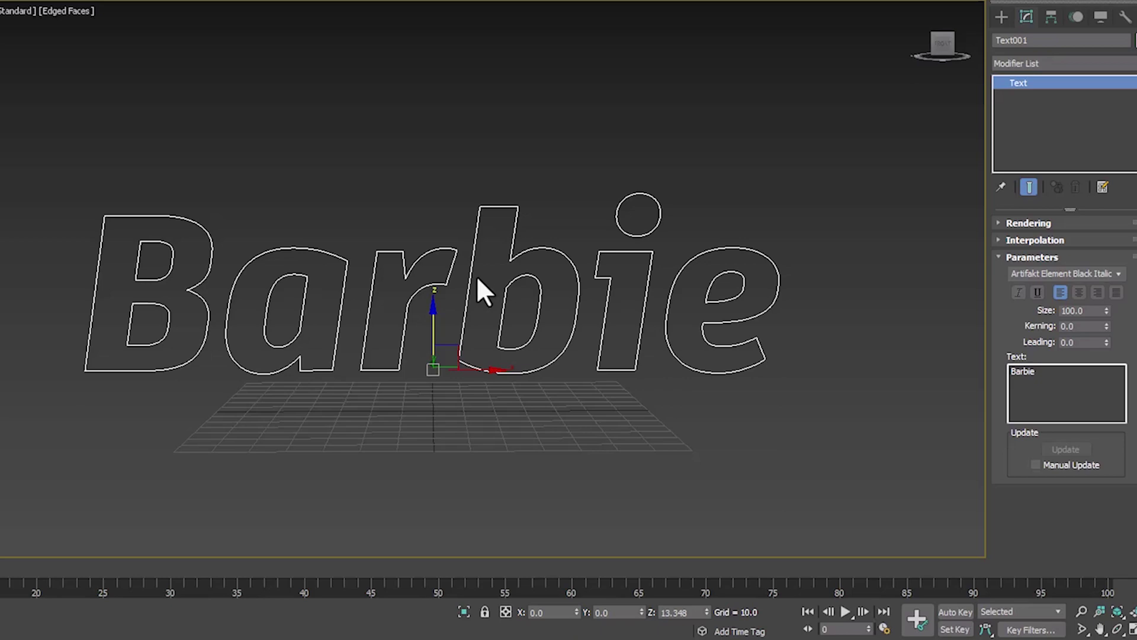
{"action": "middle_click_drag", "start_coordinate": [481, 290], "coordinate": [544, 290], "text": "alt"}
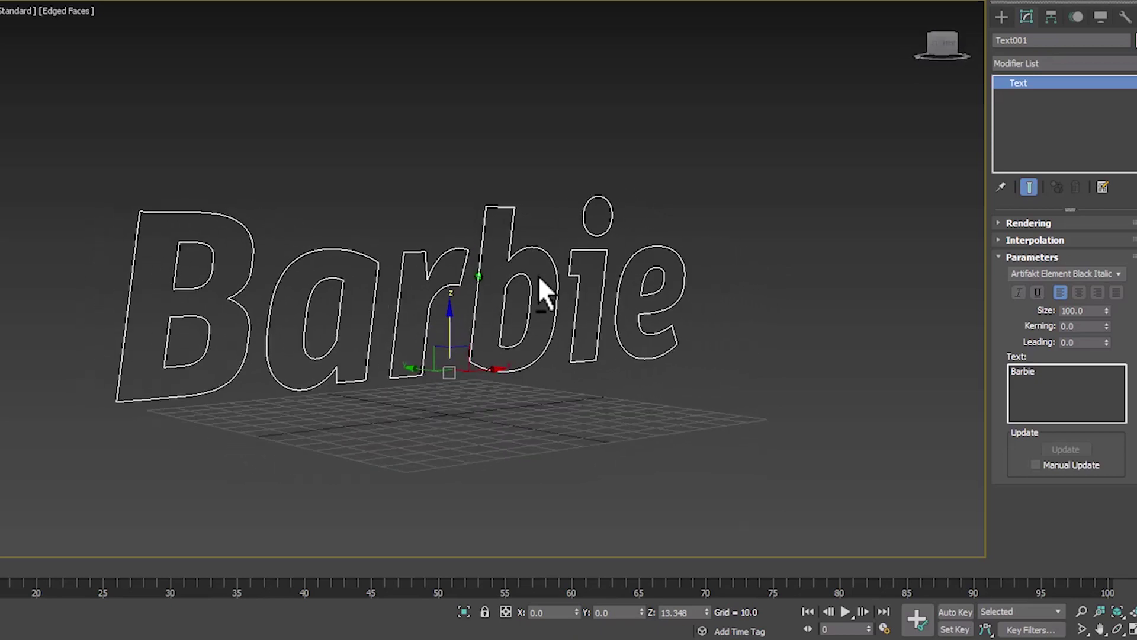
Add a Bevel modifier to the text and set its Level 1 height to 7.
{"action": "left_click", "coordinate": [1029, 62]}
{"action": "type", "text": "bev"}
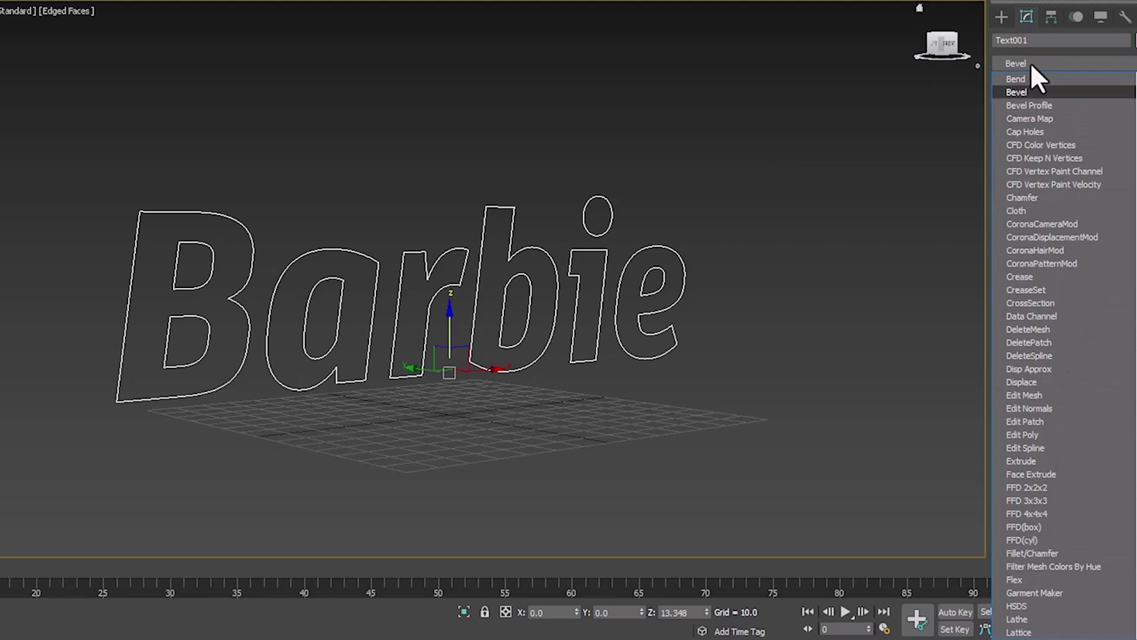
{"action": "key", "text": "Return"}
{"action": "scroll", "coordinate": [1054, 292], "scroll_direction": "down", "scroll_amount": 3}
{"action": "left_click", "coordinate": [1082, 441]}
{"action": "type", "text": "15"}
{"action": "key", "text": "Return"}
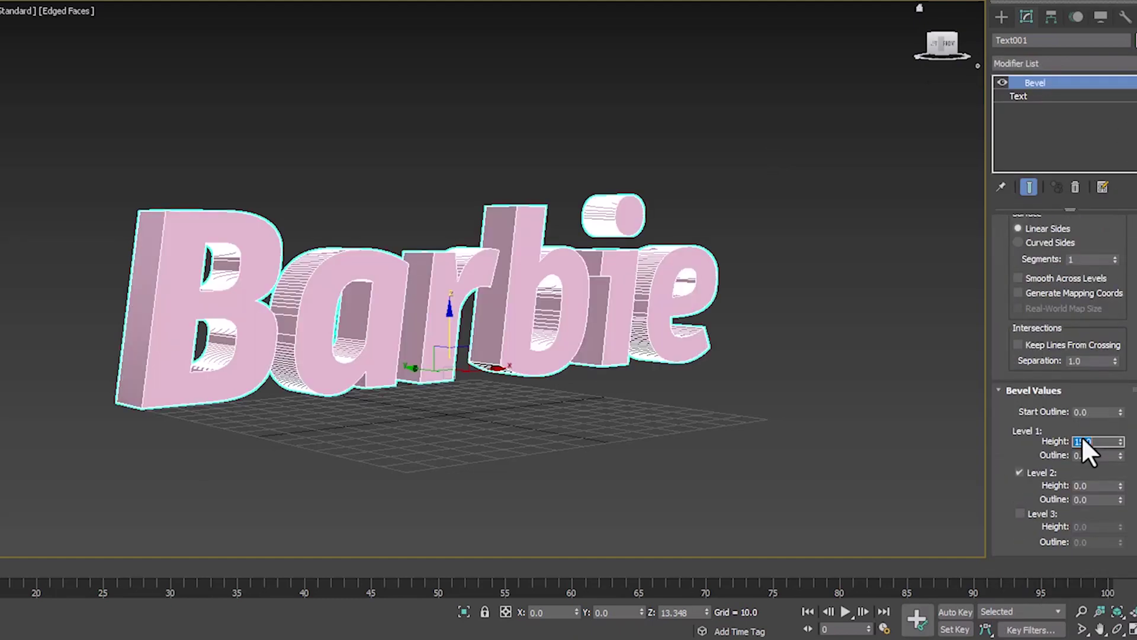
{"action": "type", "text": "7"}
{"action": "key", "text": "Return"}
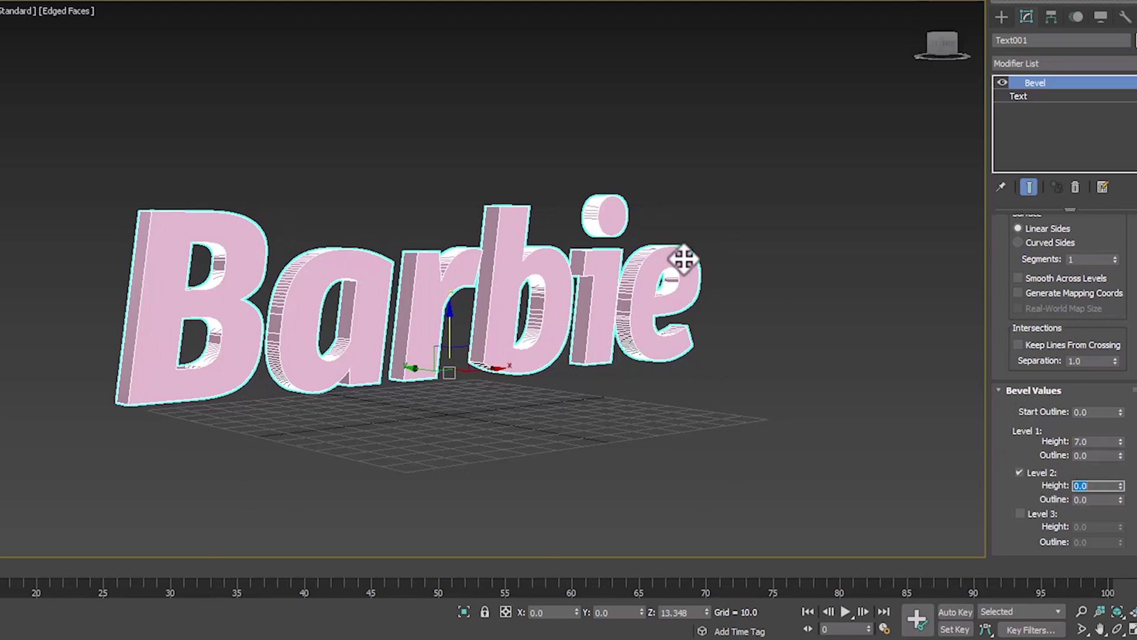
Bevel the front edges of the letters with a Level 2 height of 1 and outline of -1.
{"action": "scroll", "coordinate": [622, 304], "scroll_direction": "up", "scroll_amount": 5}
{"action": "type", "text": "1"}
{"action": "key", "text": "Return"}
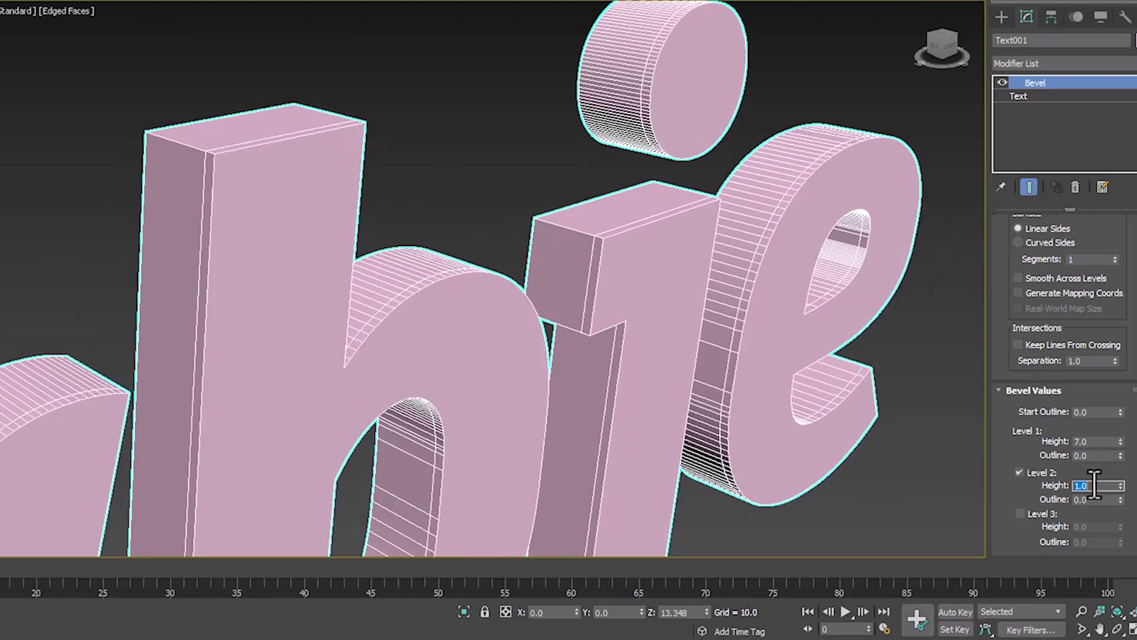
{"action": "type", "text": "-1"}
{"action": "key", "text": "Return"}
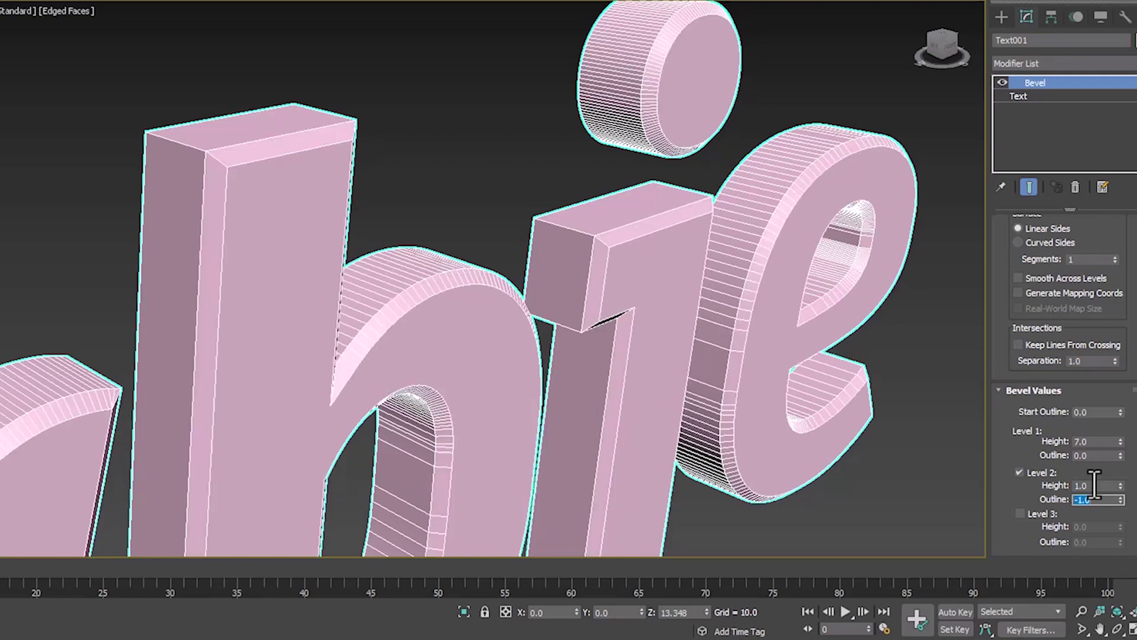
{"action": "scroll", "coordinate": [848, 258], "scroll_direction": "up", "scroll_amount": 4}
{"action": "middle_click_drag", "start_coordinate": [757, 241], "coordinate": [739, 187], "text": "alt"}
{"action": "middle_click_drag", "start_coordinate": [729, 226], "coordinate": [727, 177], "text": "alt"}
{"action": "middle_click_drag", "start_coordinate": [728, 178], "coordinate": [575, 219]}
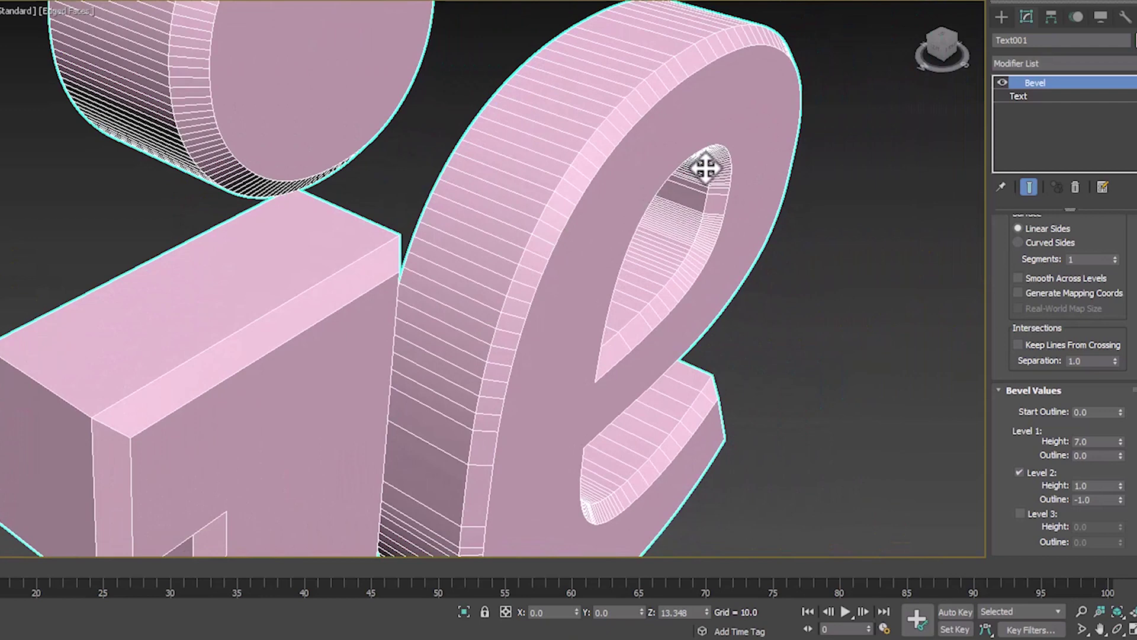
Add a Symmetry modifier to the beveled text and mirror it along the Z axis.
{"action": "left_click", "coordinate": [1060, 62]}
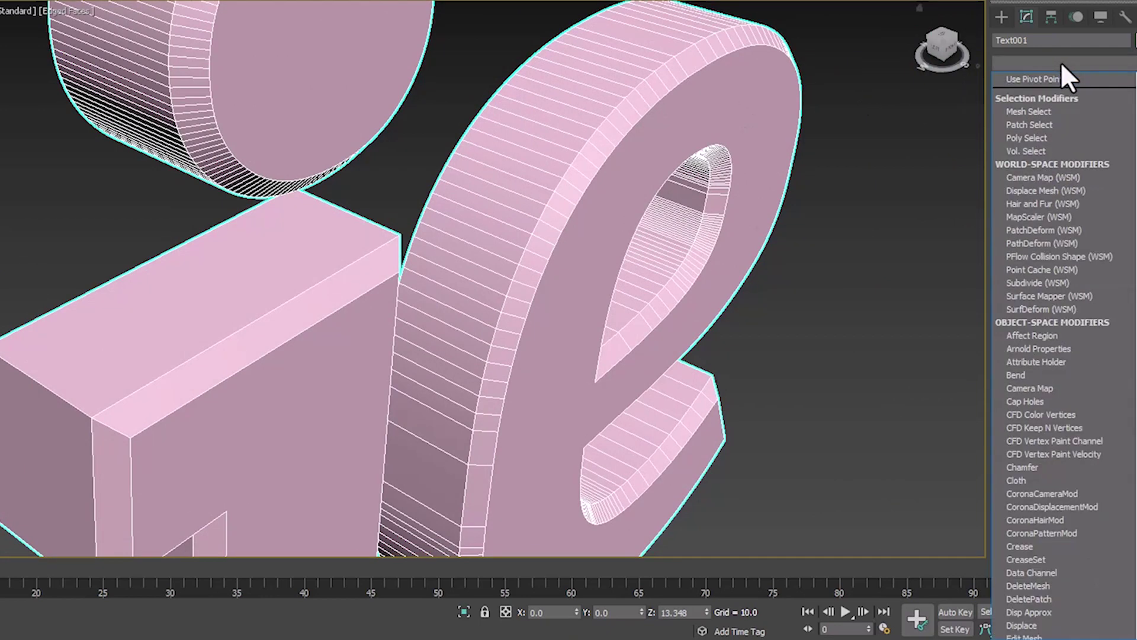
{"action": "type", "text": "sy"}
{"action": "key", "text": "Return"}
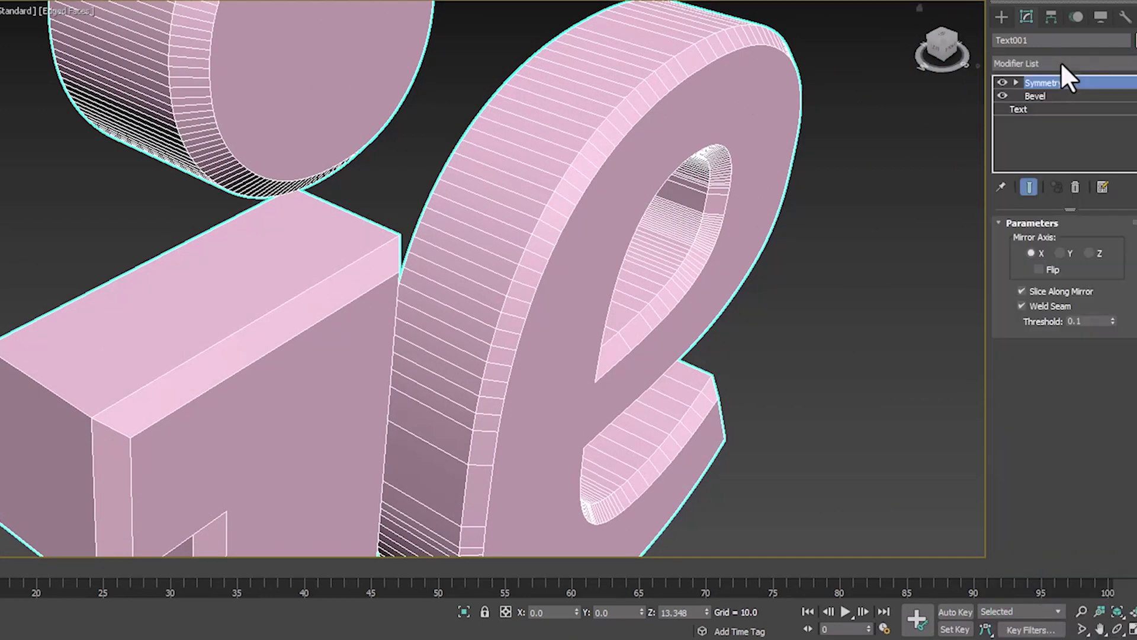
{"action": "left_click", "coordinate": [1089, 253]}
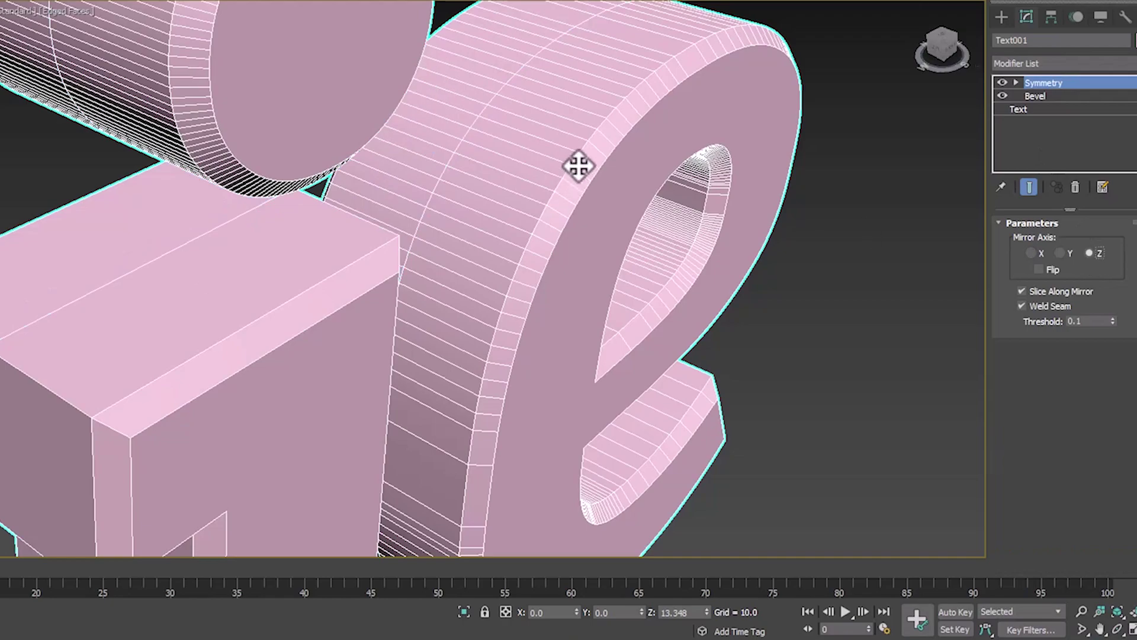
Examine the mirrored letters' seam, side faces and beveled edges up close from several angles.
{"action": "middle_click_drag", "start_coordinate": [564, 165], "coordinate": [707, 137], "text": "alt"}
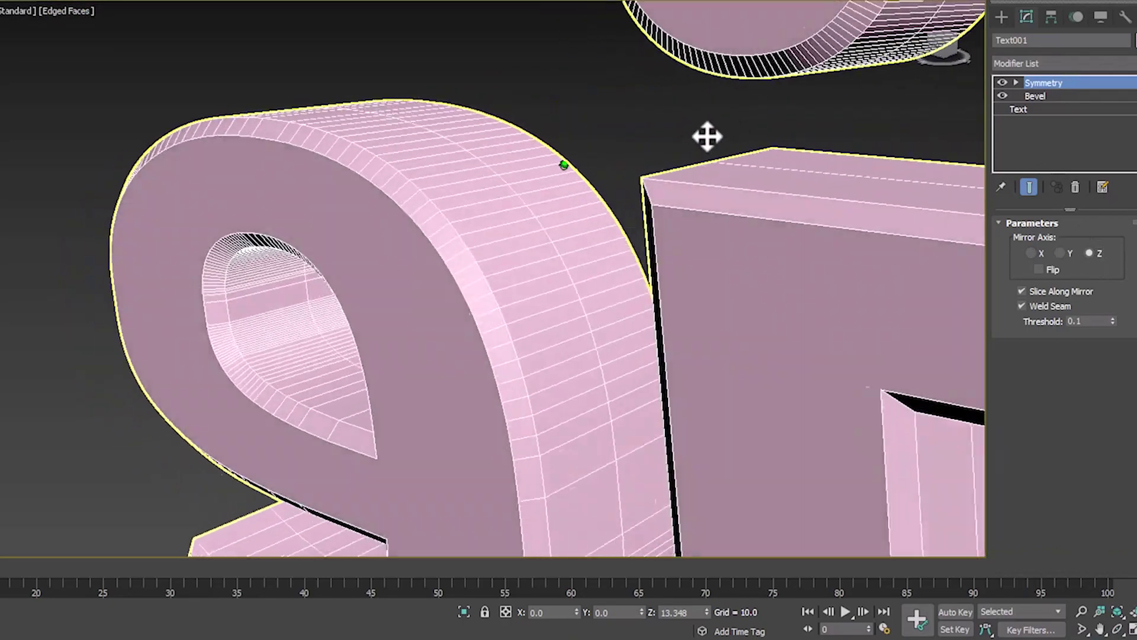
{"action": "scroll", "coordinate": [446, 211], "scroll_direction": "up", "scroll_amount": 5}
{"action": "scroll", "coordinate": [580, 205], "scroll_direction": "up", "scroll_amount": 8}
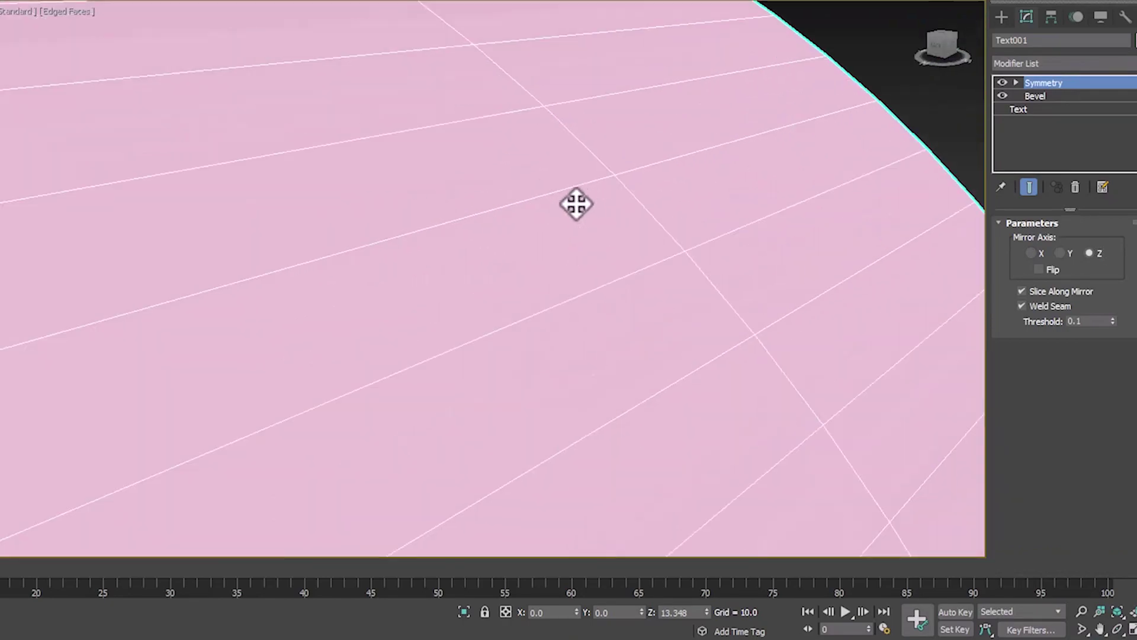
{"action": "key", "text": "z"}
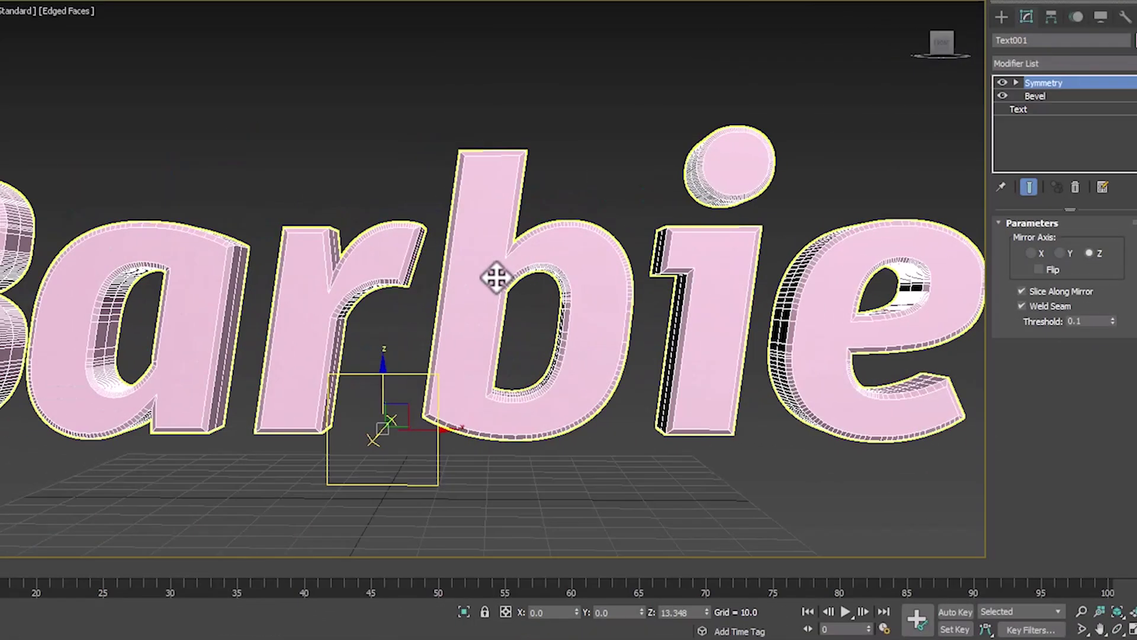
{"action": "scroll", "coordinate": [480, 278], "scroll_direction": "up", "scroll_amount": 3}
{"action": "left_click", "coordinate": [439, 114]}
{"action": "middle_click_drag", "start_coordinate": [502, 225], "coordinate": [453, 145], "text": "alt"}
{"action": "scroll", "coordinate": [533, 176], "scroll_direction": "up", "scroll_amount": 5}
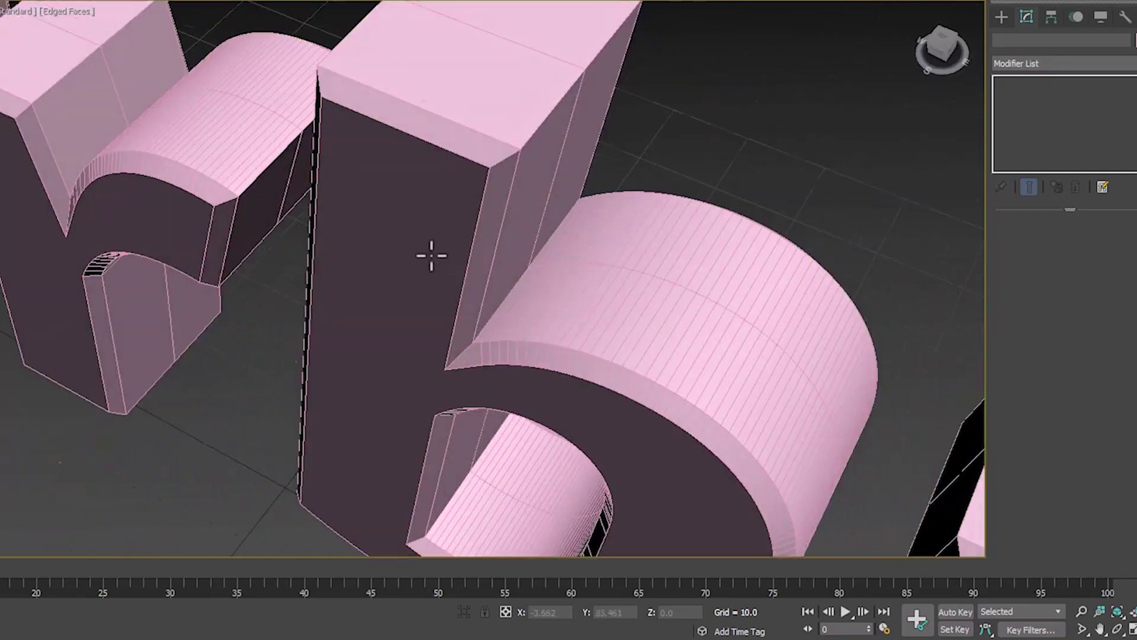
Add a Subdivide modifier to the text and set its subdivide mode to Variable Curvature.
{"action": "left_click", "coordinate": [616, 236]}
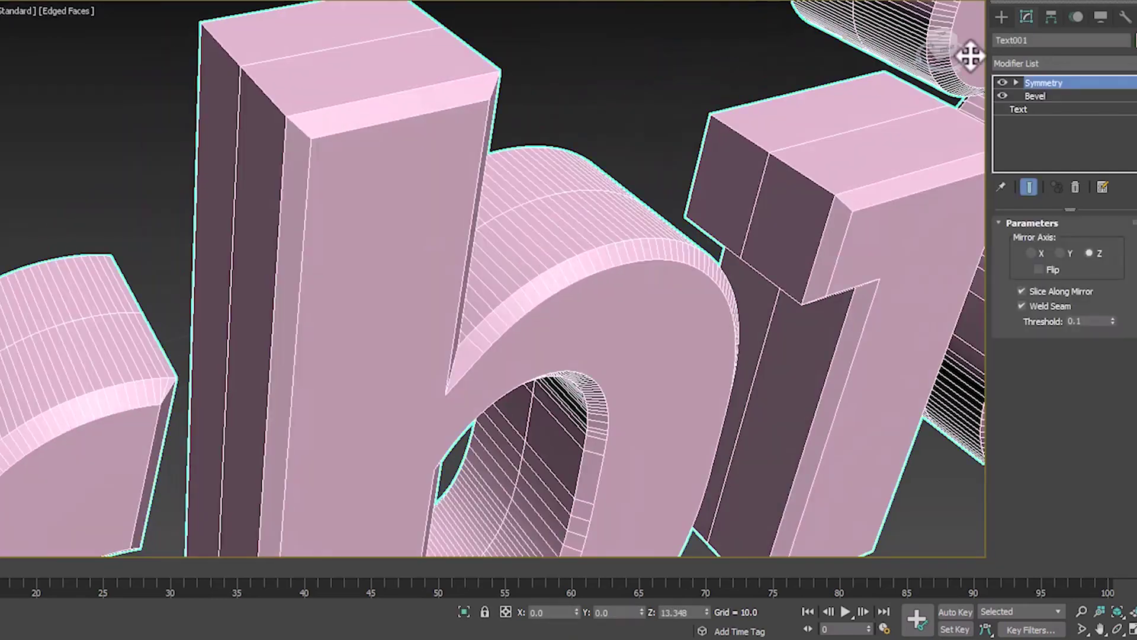
{"action": "left_click", "coordinate": [1070, 68]}
{"action": "type", "text": "sh"}
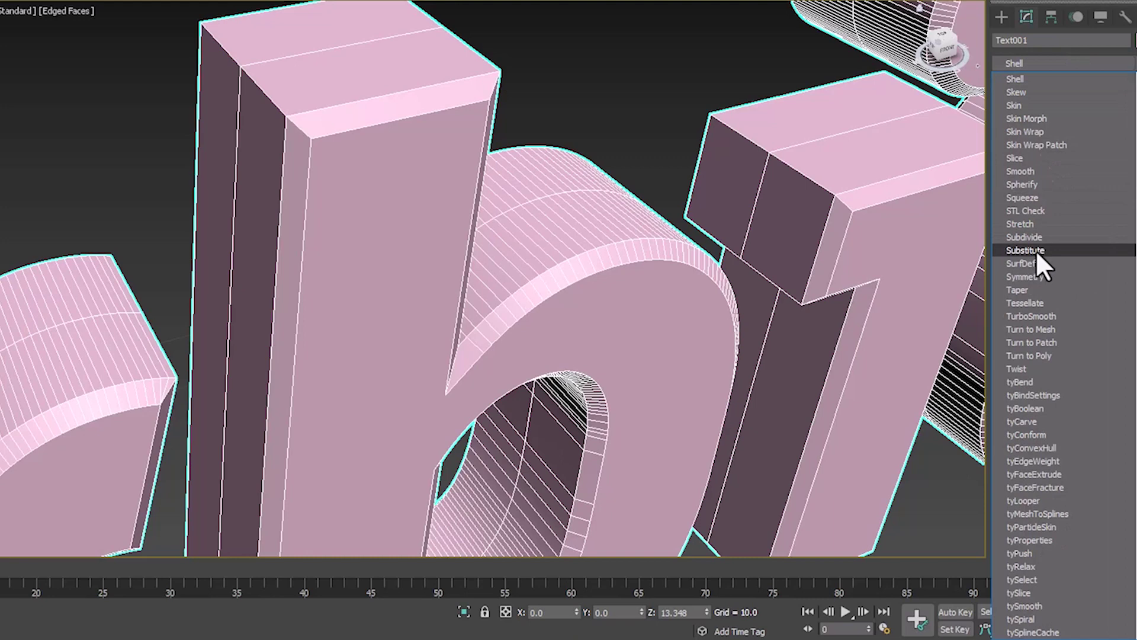
{"action": "left_click", "coordinate": [1042, 238]}
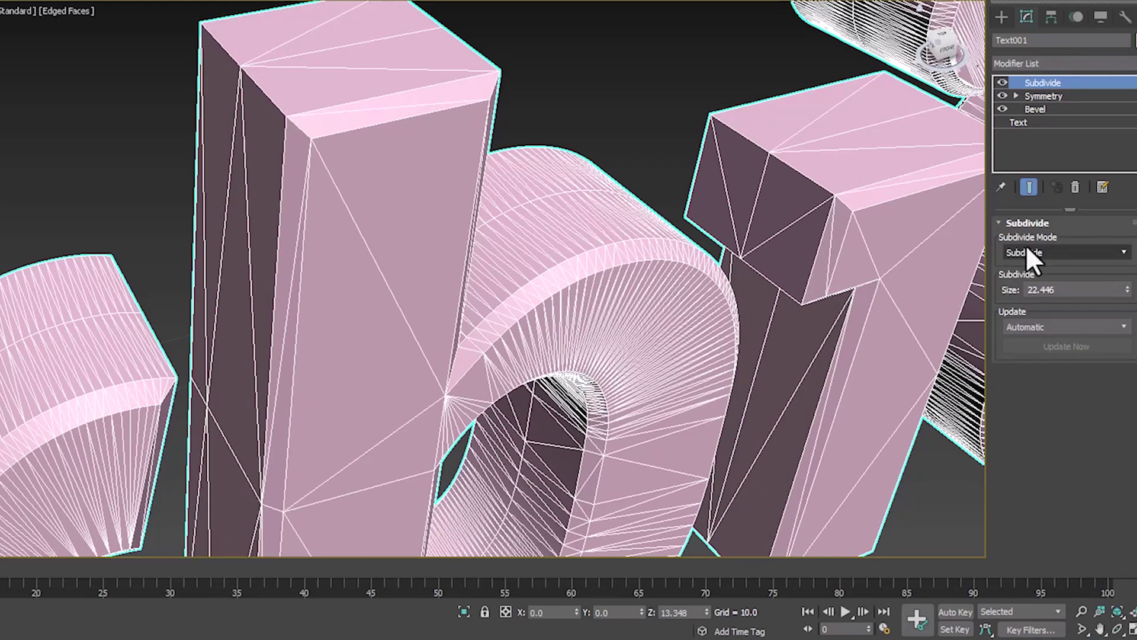
{"action": "left_click", "coordinate": [1027, 252]}
{"action": "left_click", "coordinate": [1033, 310]}
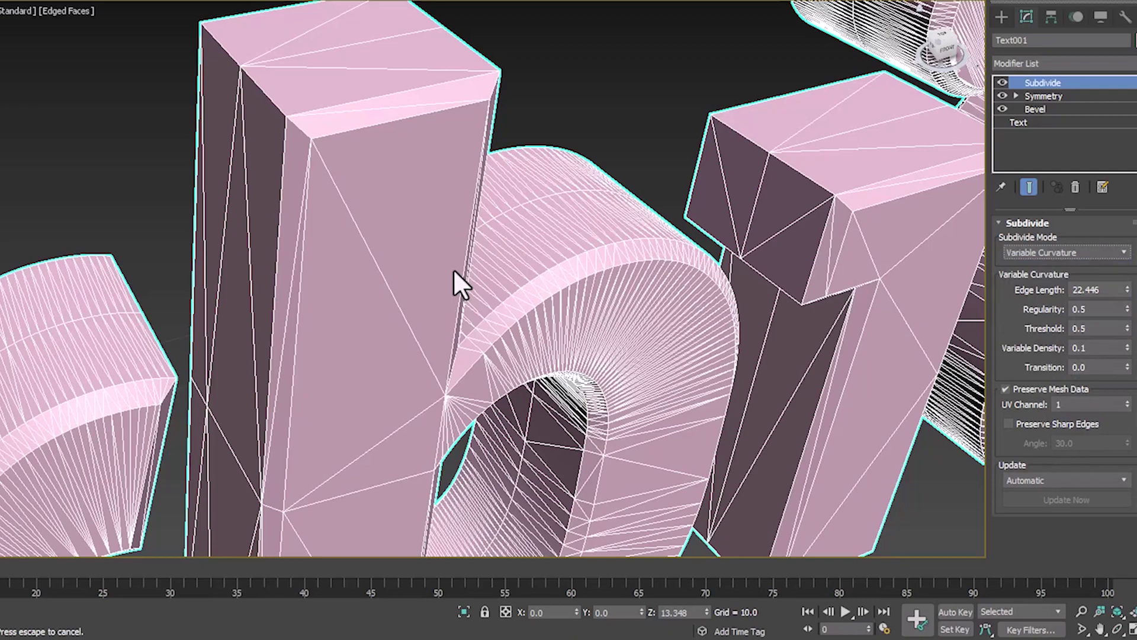
{"action": "scroll", "coordinate": [453, 268], "scroll_direction": "down", "scroll_amount": 3}
{"action": "middle_click_drag", "start_coordinate": [622, 328], "coordinate": [586, 336], "text": "alt"}
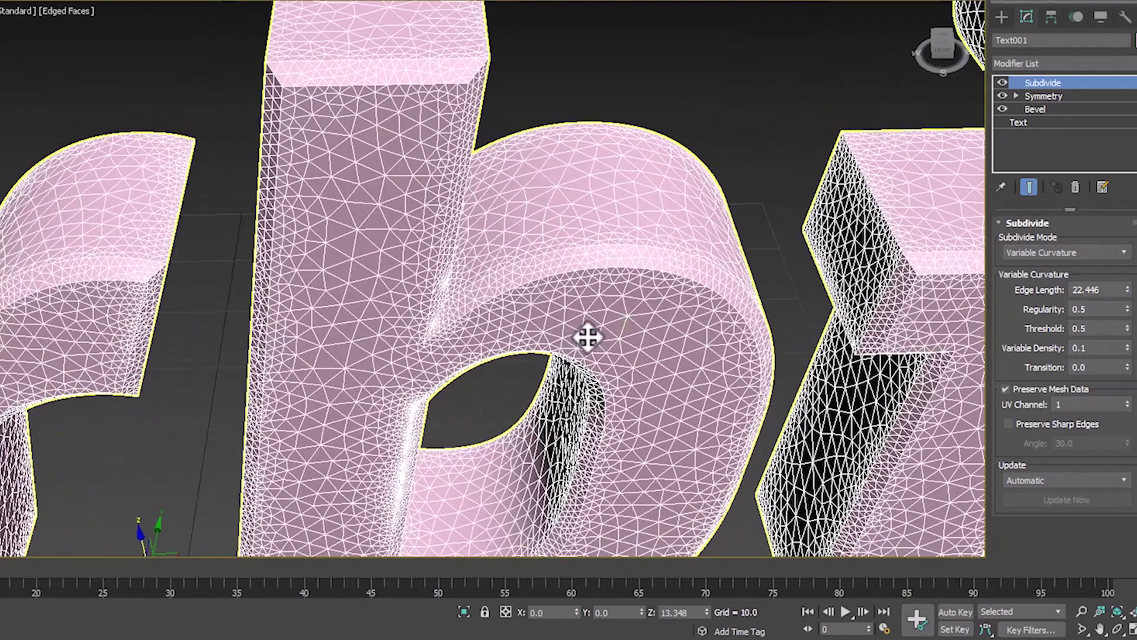
Inspect the subdivided mesh up close, check the base text's interpolation settings, and deselect the text to view the whole word.
{"action": "middle_click_drag", "start_coordinate": [551, 292], "coordinate": [475, 273], "text": "alt"}
{"action": "scroll", "coordinate": [475, 271], "scroll_direction": "up", "scroll_amount": 5}
{"action": "scroll", "coordinate": [475, 267], "scroll_direction": "up", "scroll_amount": 3}
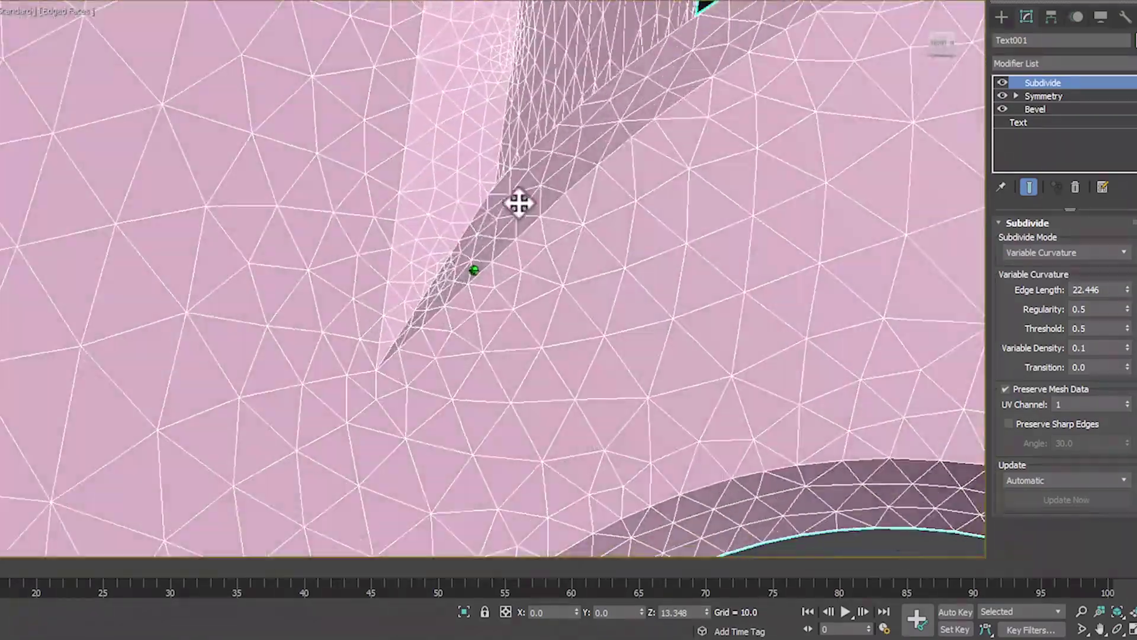
{"action": "left_click", "coordinate": [1020, 122]}
{"action": "left_click", "coordinate": [1042, 240]}
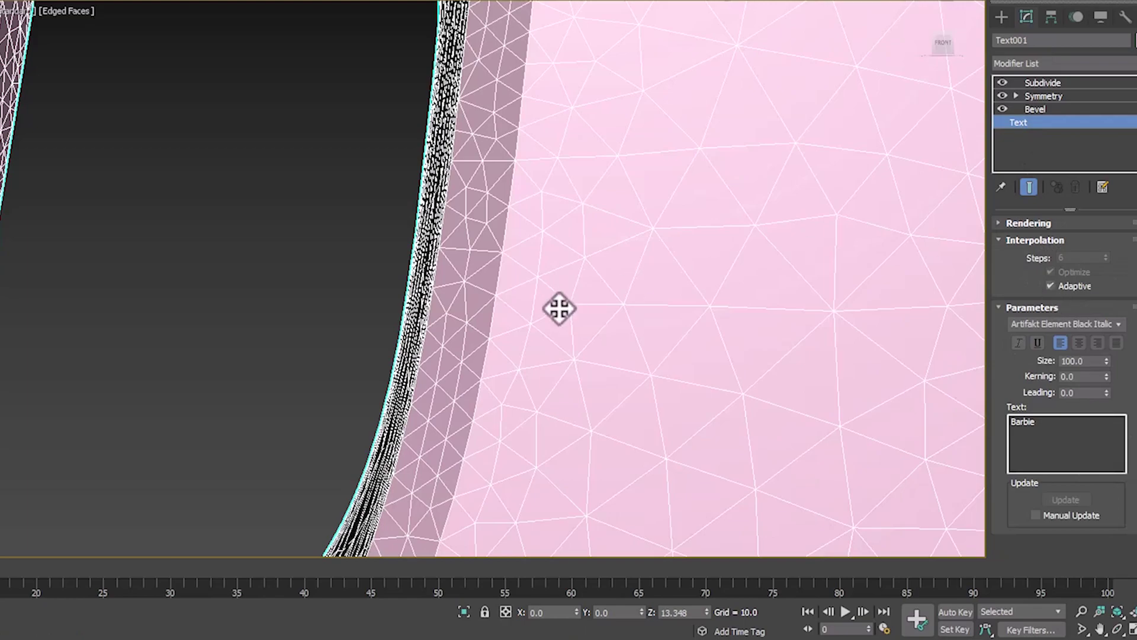
{"action": "scroll", "coordinate": [558, 307], "scroll_direction": "down", "scroll_amount": 5}
{"action": "left_click", "coordinate": [1050, 87]}
{"action": "left_click", "coordinate": [655, 64]}
{"action": "scroll", "coordinate": [628, 208], "scroll_direction": "down", "scroll_amount": 4}
{"action": "middle_click_drag", "start_coordinate": [619, 243], "coordinate": [601, 287]}
{"action": "scroll", "coordinate": [605, 323], "scroll_direction": "down", "scroll_amount": 2}
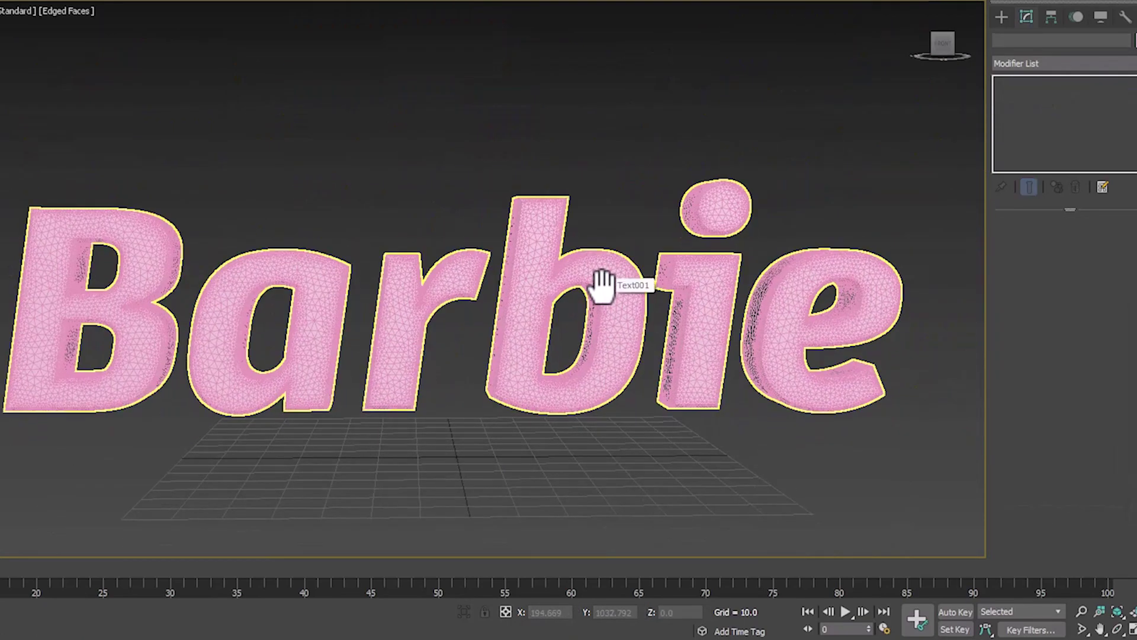
Create a tyFlow object beside the Barbie lettering, past the final letter "e".
{"action": "left_click", "coordinate": [1002, 16]}
{"action": "left_click", "coordinate": [999, 38]}
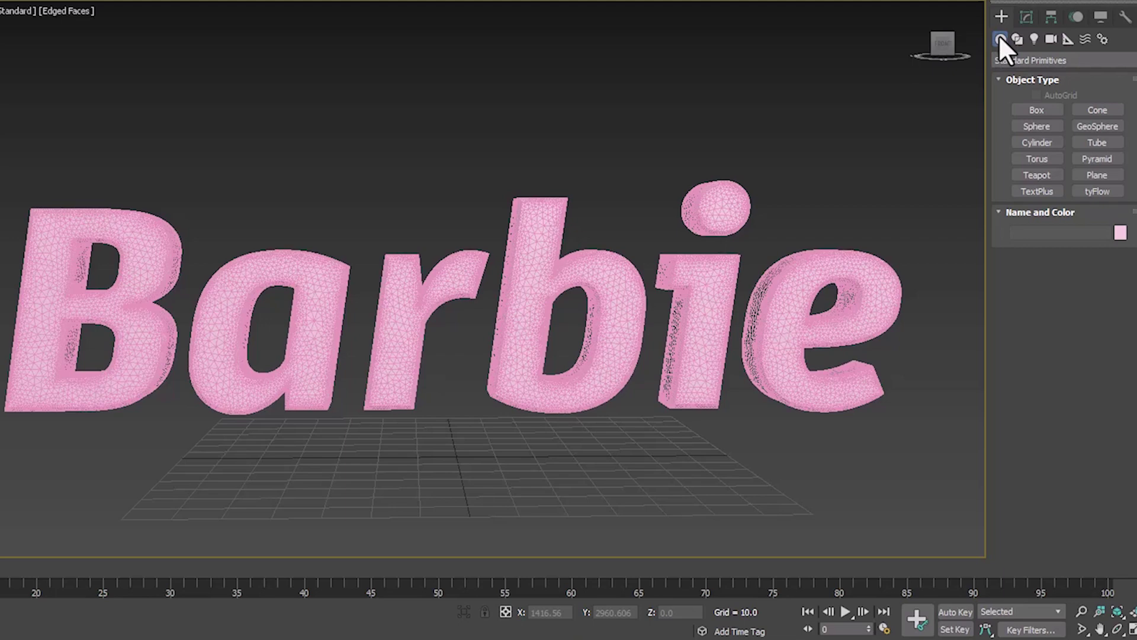
{"action": "left_click", "coordinate": [1095, 190]}
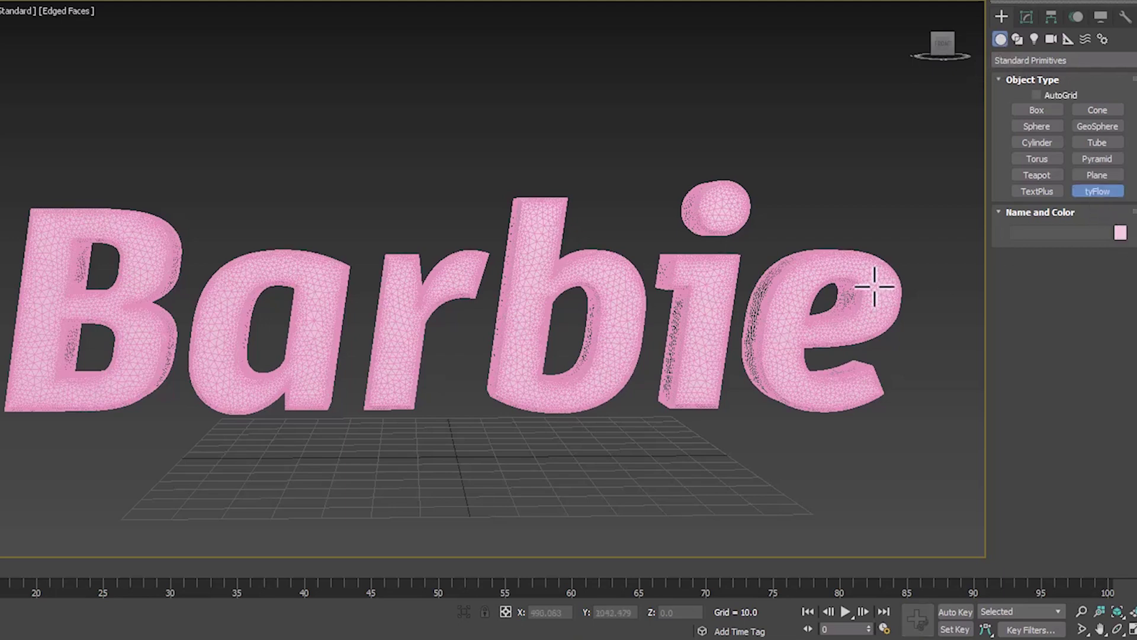
{"action": "middle_click_drag", "start_coordinate": [875, 286], "coordinate": [583, 339]}
{"action": "scroll", "coordinate": [583, 338], "scroll_direction": "down", "scroll_amount": 3}
{"action": "left_click_drag", "start_coordinate": [825, 355], "coordinate": [878, 348]}
{"action": "right_click", "coordinate": [880, 345]}
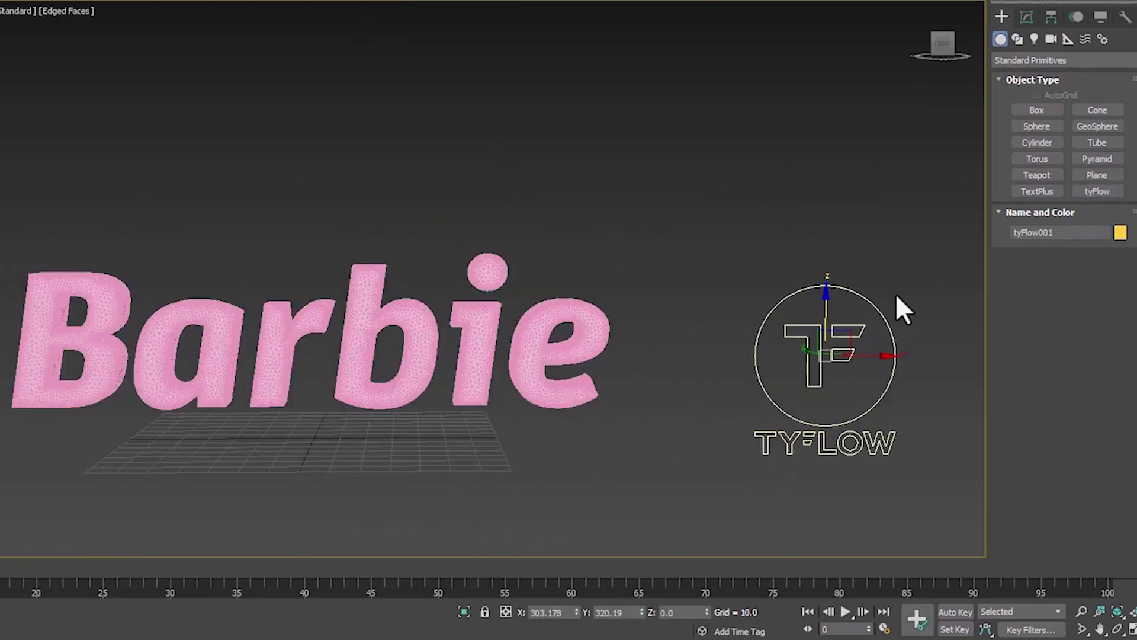
Open the tyFlow object's editor and place its window so the lettering stays visible.
{"action": "left_click", "coordinate": [1026, 17]}
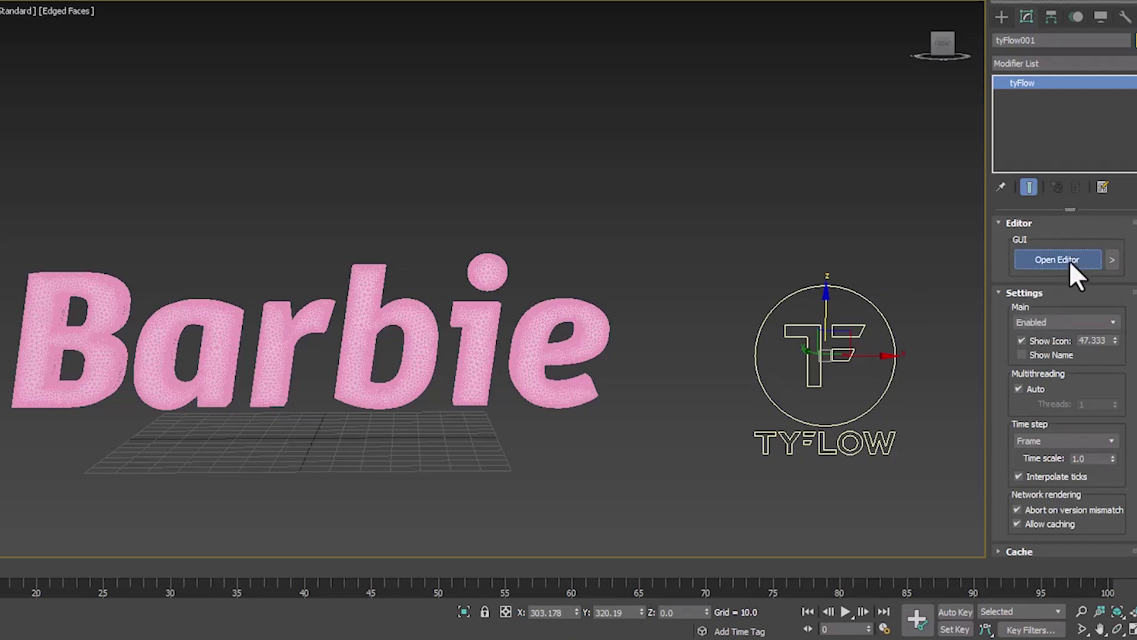
{"action": "left_click", "coordinate": [1069, 260]}
{"action": "left_click_drag", "start_coordinate": [0, 185], "coordinate": [340, 186]}
{"action": "left_click_drag", "start_coordinate": [414, 0], "coordinate": [520, 5]}
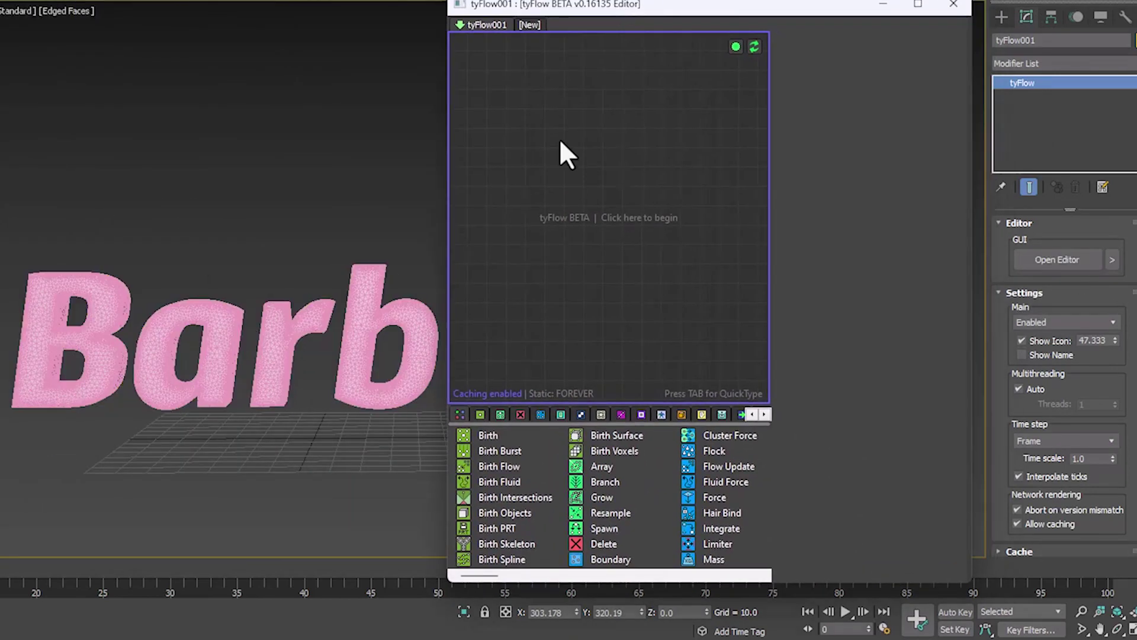
Add a Birth Objects operator in a new event and pick the Barbie text as its object.
{"action": "key", "text": "Tab"}
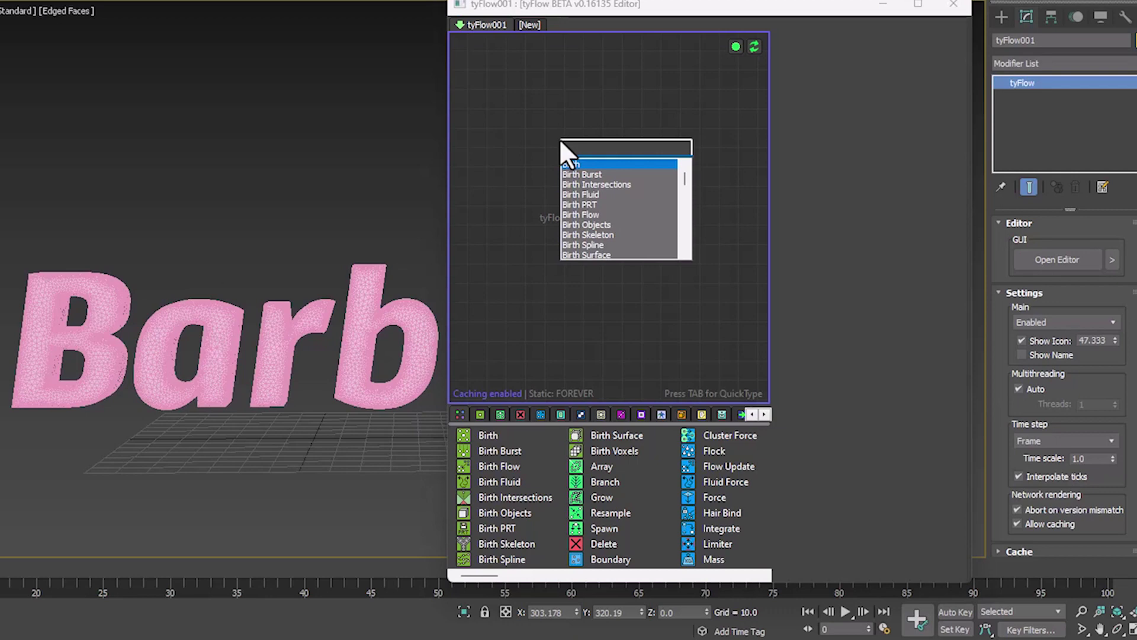
{"action": "type", "text": "object"}
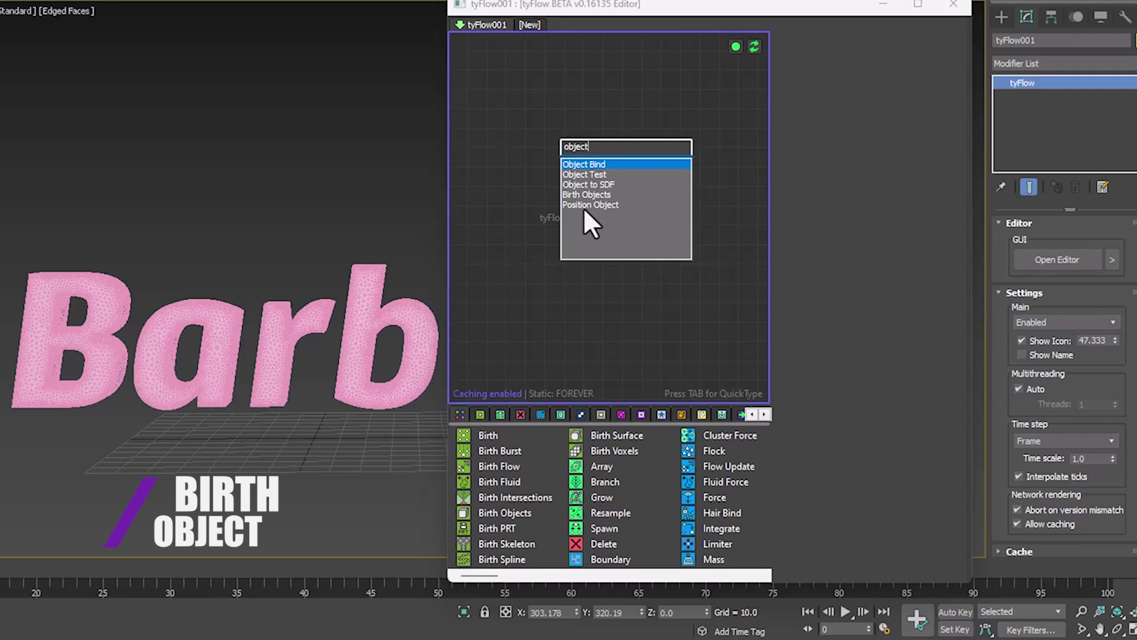
{"action": "key", "text": "ctrl+a"}
{"action": "type", "text": "birt"}
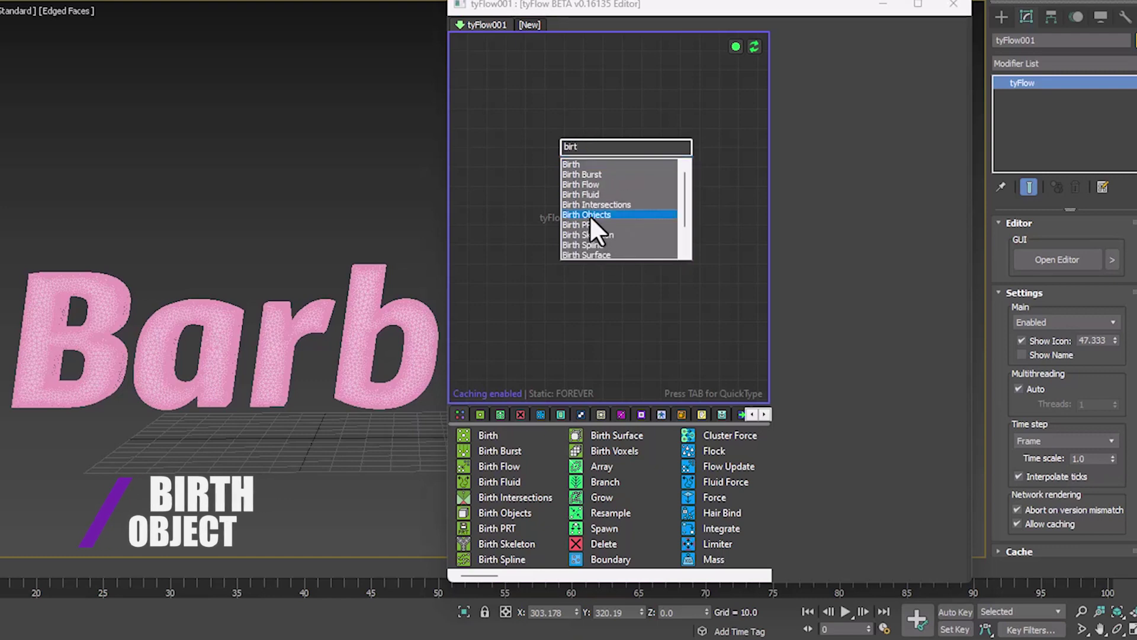
{"action": "left_click", "coordinate": [588, 214]}
{"action": "left_click", "coordinate": [837, 238]}
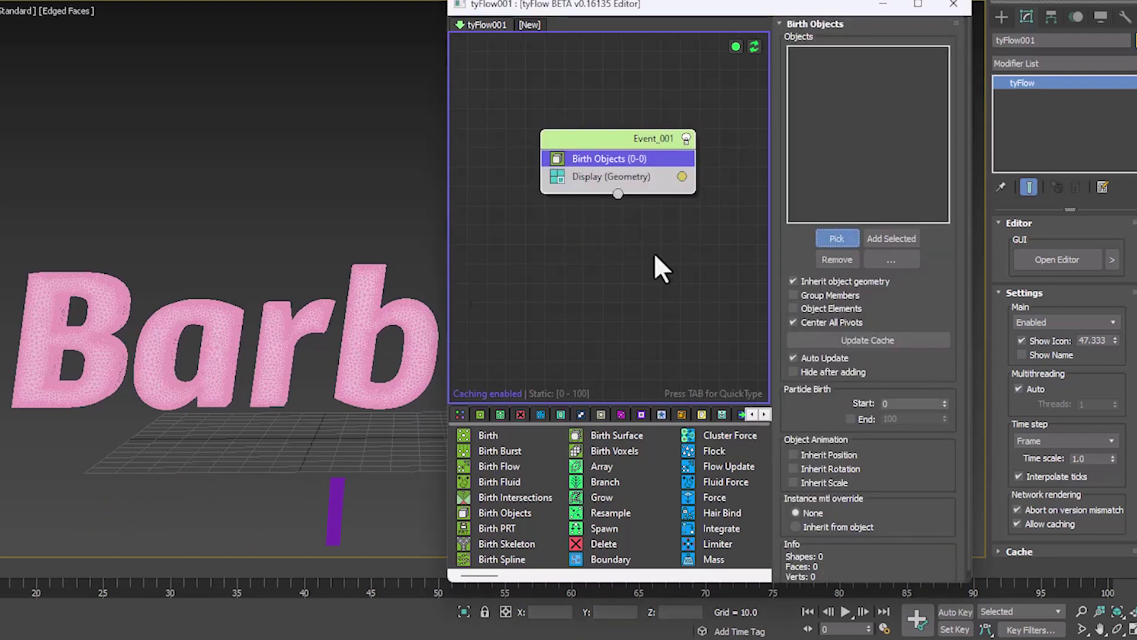
{"action": "left_click", "coordinate": [287, 326]}
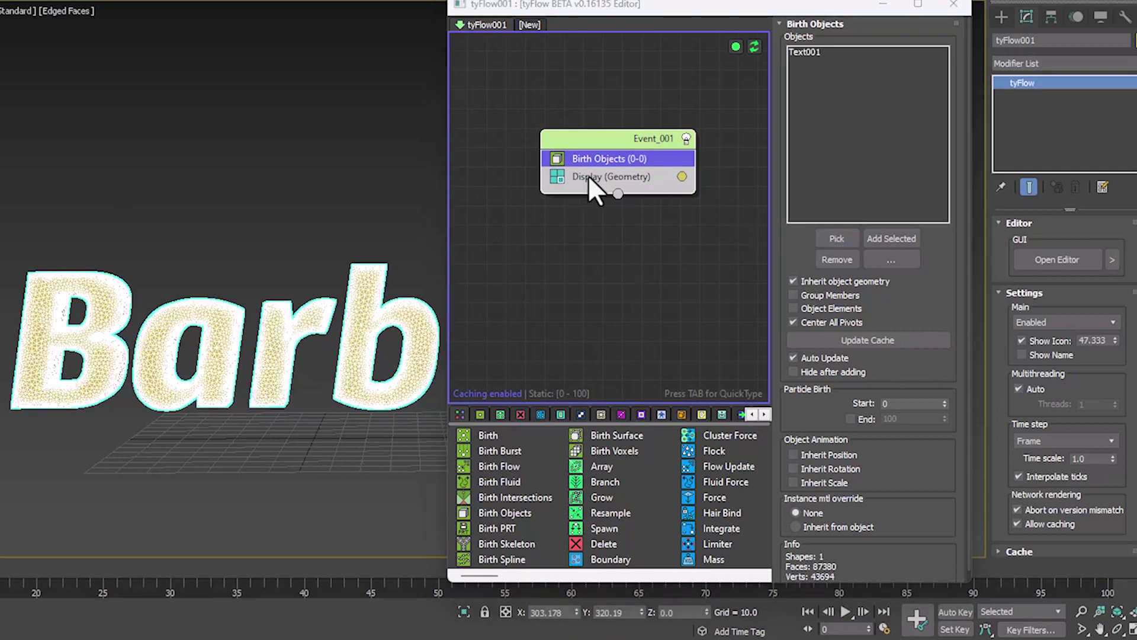
Turn off edged faces in the viewport and add a Cloth Bind operator below Birth Objects.
{"action": "mouse_move", "coordinate": [221, 332]}
{"action": "middle_mouse_down", "text": "alt"}
{"action": "mouse_move", "coordinate": [248, 356]}
{"action": "mouse_move", "coordinate": [189, 322]}
{"action": "mouse_move", "coordinate": [329, 267]}
{"action": "mouse_move", "coordinate": [272, 280]}
{"action": "middle_mouse_up", "text": "alt"}
{"action": "scroll", "coordinate": [189, 322], "scroll_direction": "up", "scroll_amount": 3}
{"action": "key", "text": "F4"}
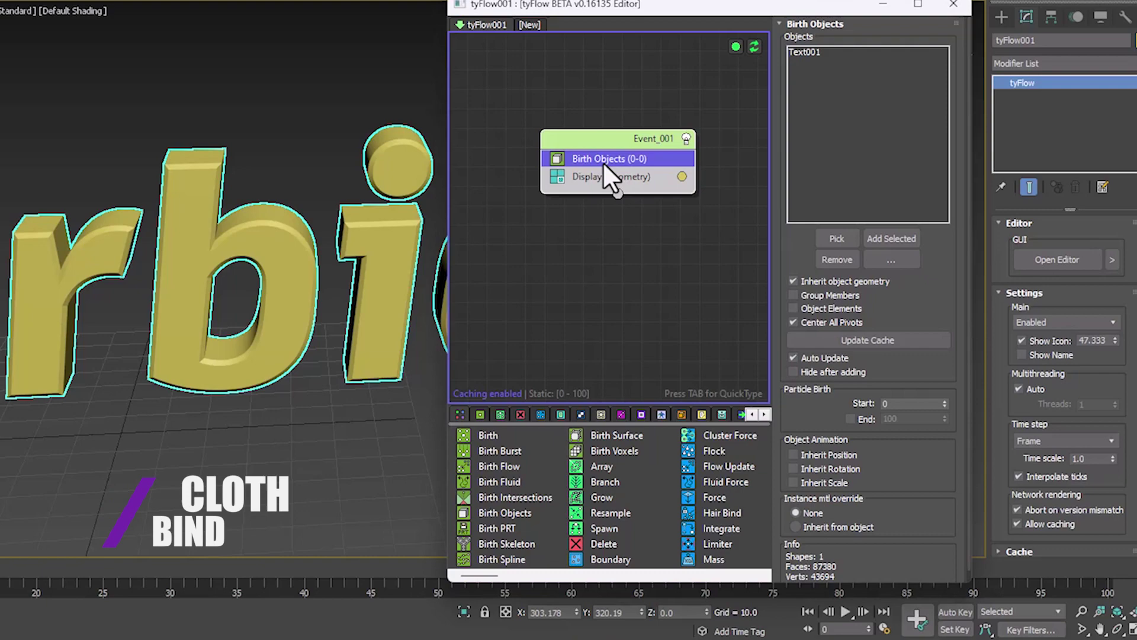
{"action": "key", "text": "Tab"}
{"action": "type", "text": "cloth"}
{"action": "key", "text": "Return"}
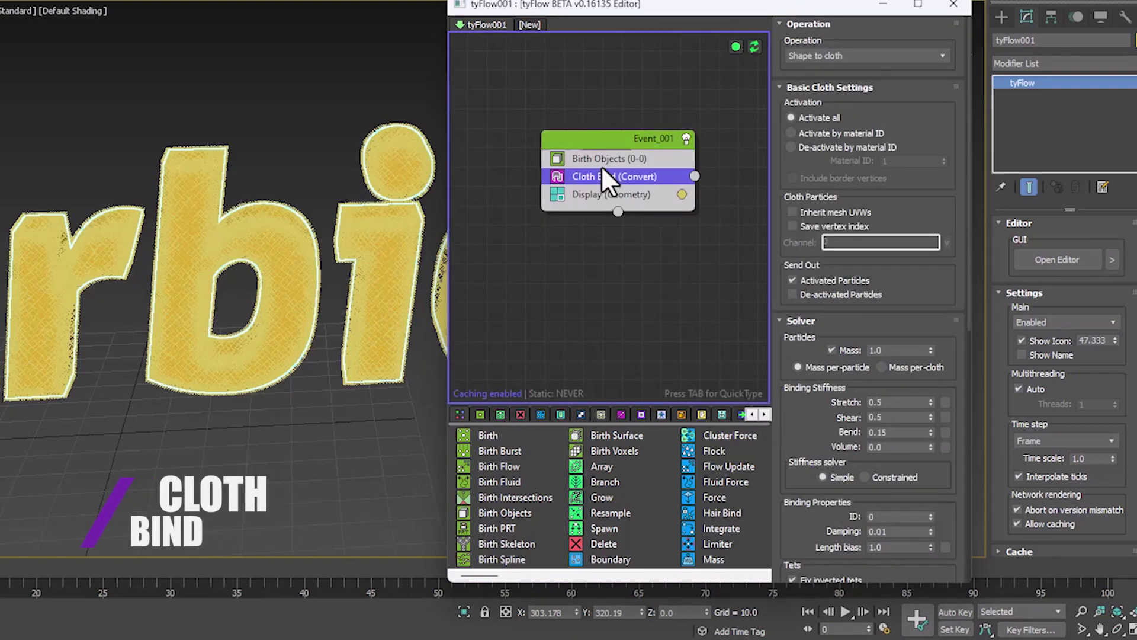
In the event's Display operator, turn off marking of particles with no geometry so the letters show clean.
{"action": "scroll", "coordinate": [252, 232], "scroll_direction": "up", "scroll_amount": 7}
{"action": "middle_click_drag", "start_coordinate": [251, 231], "coordinate": [283, 269], "text": "alt"}
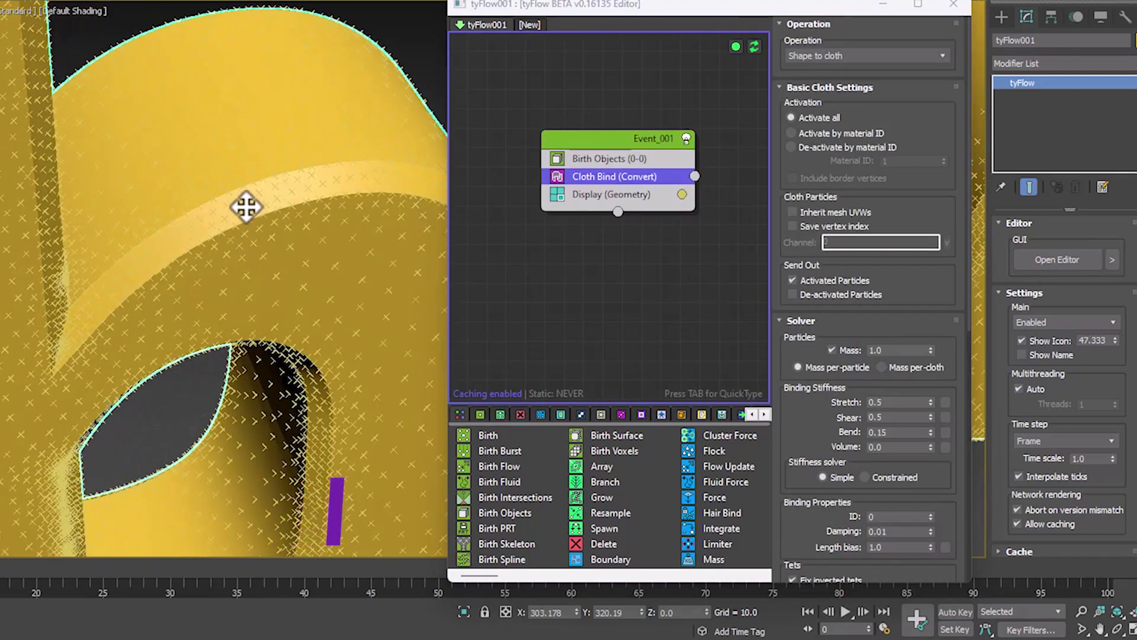
{"action": "left_click", "coordinate": [585, 195]}
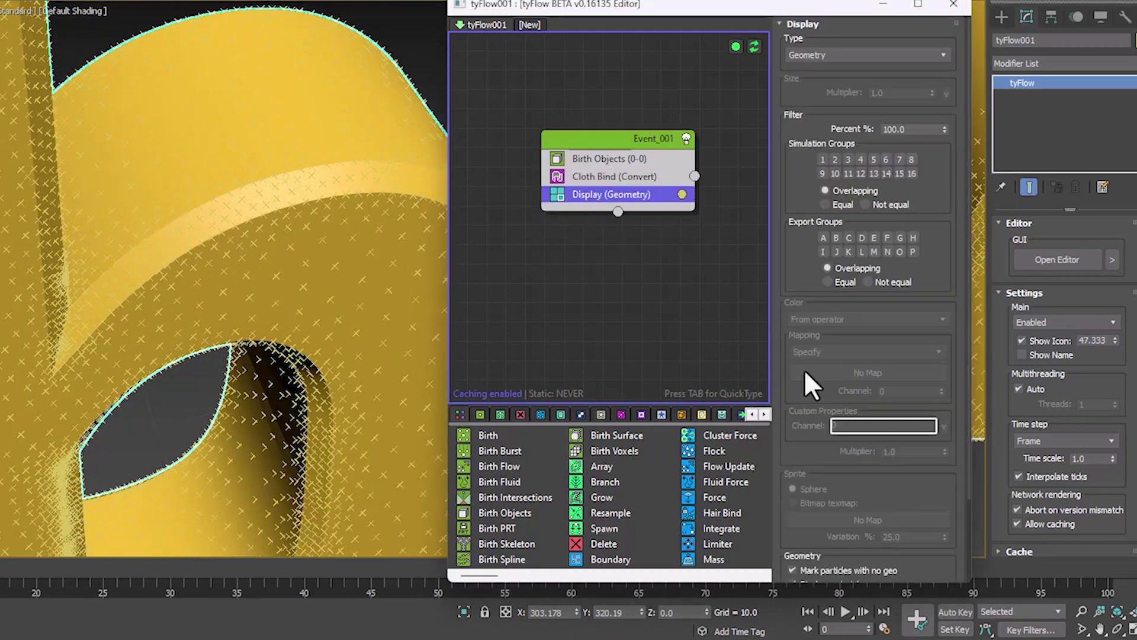
{"action": "scroll", "coordinate": [807, 373], "scroll_direction": "down", "scroll_amount": 5}
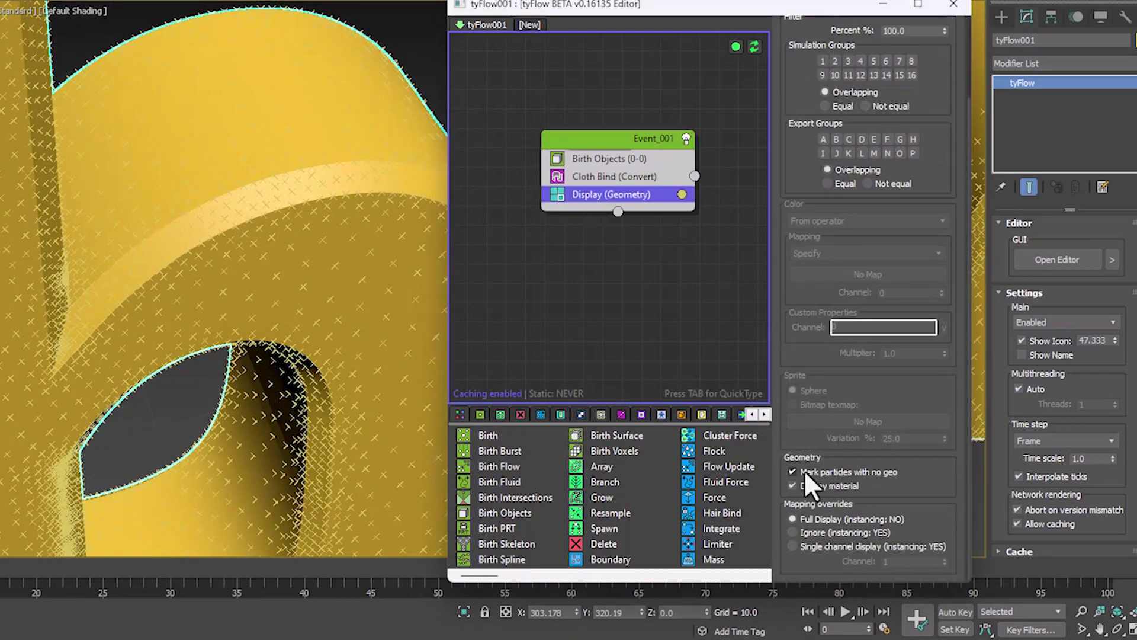
{"action": "left_click", "coordinate": [812, 474]}
{"action": "scroll", "coordinate": [325, 223], "scroll_direction": "down", "scroll_amount": 5}
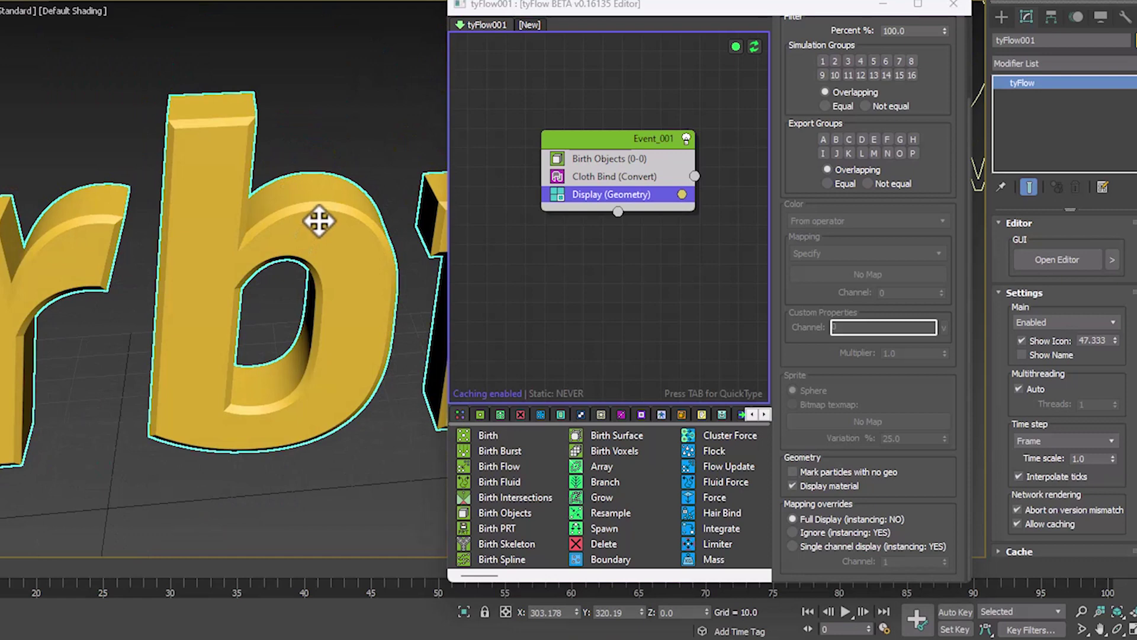
{"action": "scroll", "coordinate": [313, 204], "scroll_direction": "down", "scroll_amount": 4}
{"action": "middle_click_drag", "start_coordinate": [315, 193], "coordinate": [406, 176]}
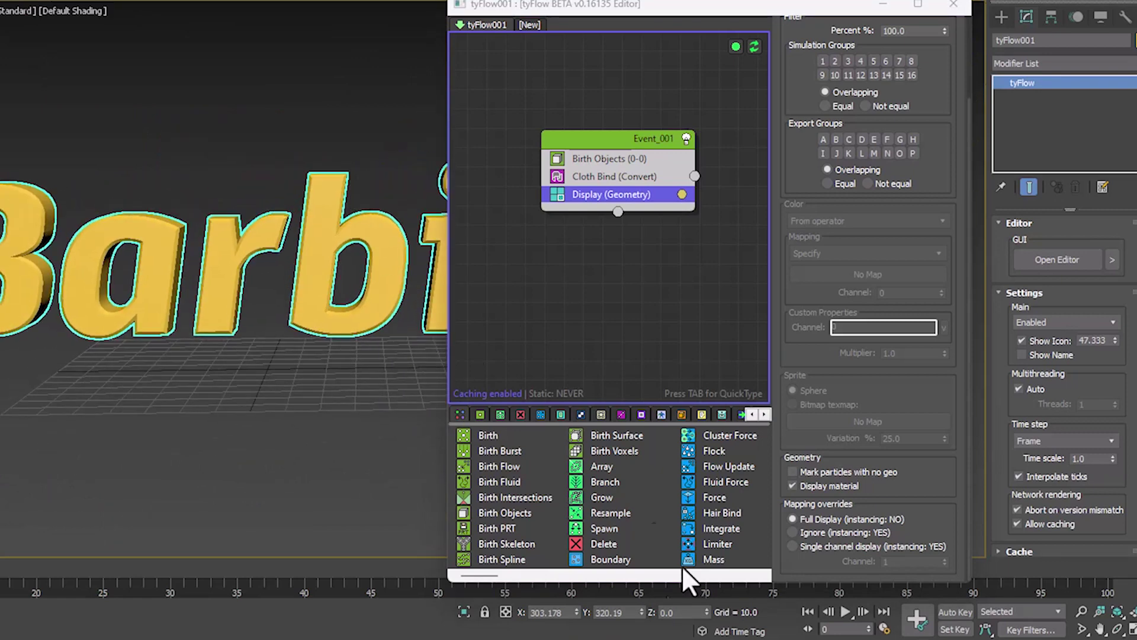
Switch to the media player and scrub the Barbie_Seq01 reference video to examine how the effect travels across the letters.
{"action": "left_click", "coordinate": [670, 639]}
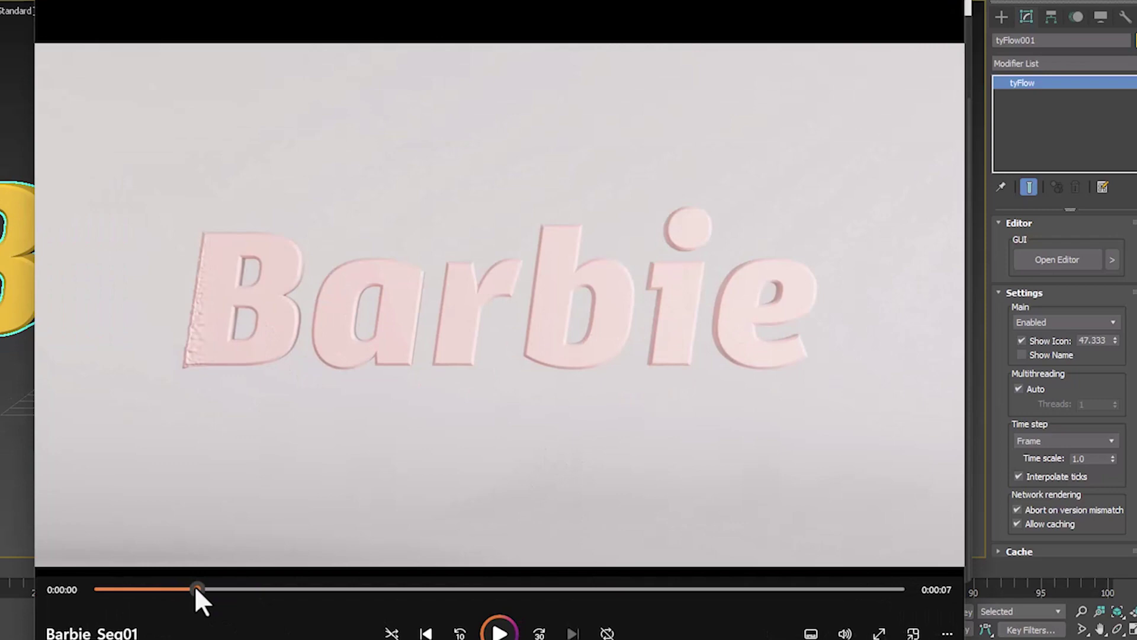
{"action": "left_click_drag", "start_coordinate": [196, 586], "coordinate": [292, 569]}
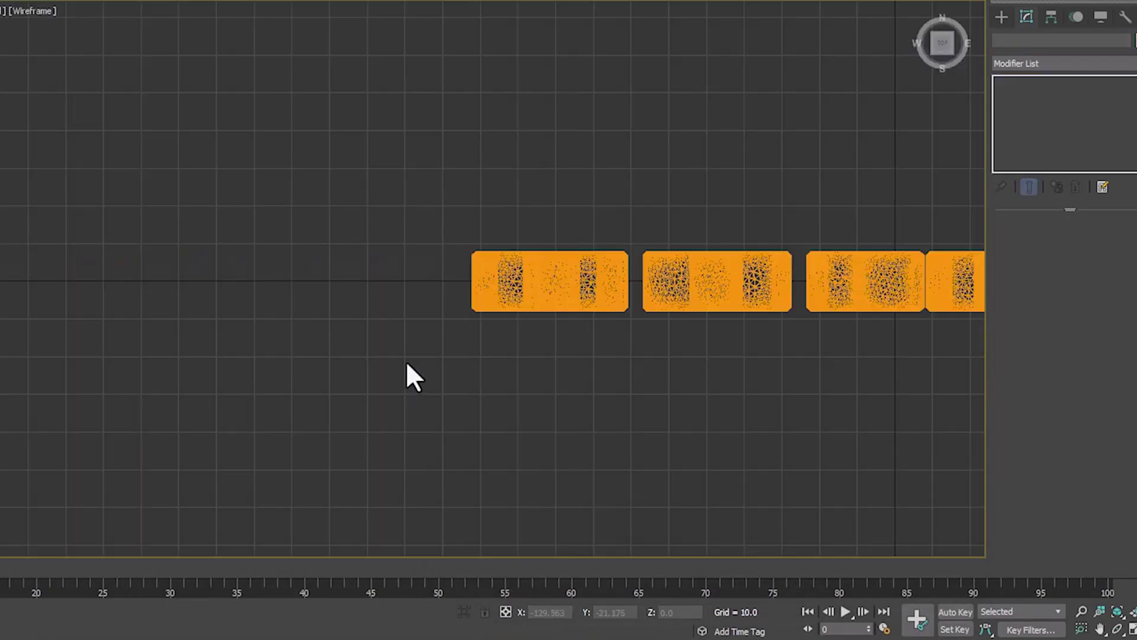
Create a thin upright box before the letter "B", about 65.8 long, 5.1 wide and 88.5 high.
{"action": "right_click", "coordinate": [408, 168]}
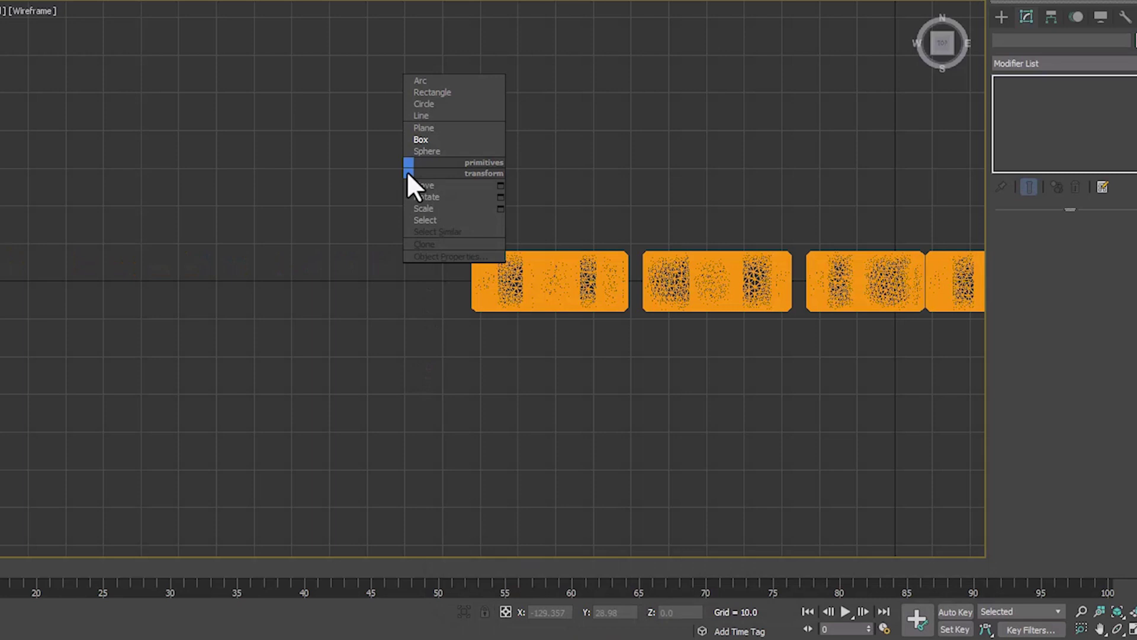
{"action": "left_click", "coordinate": [420, 139]}
{"action": "left_click_drag", "start_coordinate": [412, 141], "coordinate": [388, 393]}
{"action": "left_click", "coordinate": [375, 236]}
{"action": "right_click", "coordinate": [400, 197]}
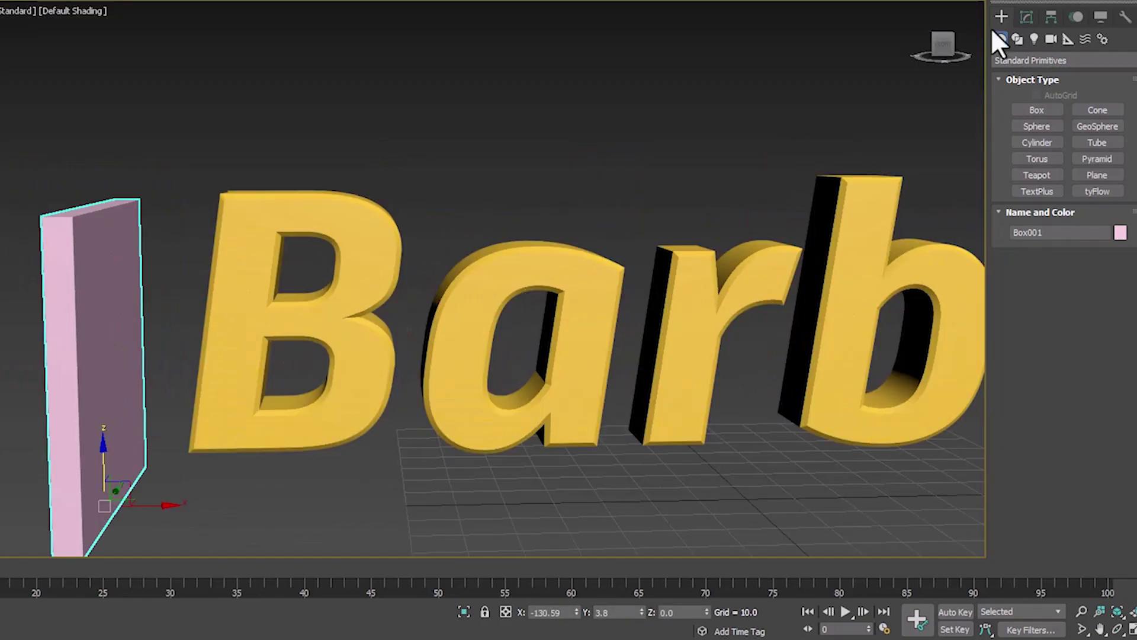
Move the box down to about Z -10.3 and closer to the "B" at about X -123.5.
{"action": "left_click", "coordinate": [1027, 17]}
{"action": "left_click_drag", "start_coordinate": [94, 380], "coordinate": [274, 310]}
{"action": "scroll", "coordinate": [274, 309], "scroll_direction": "down", "scroll_amount": 3}
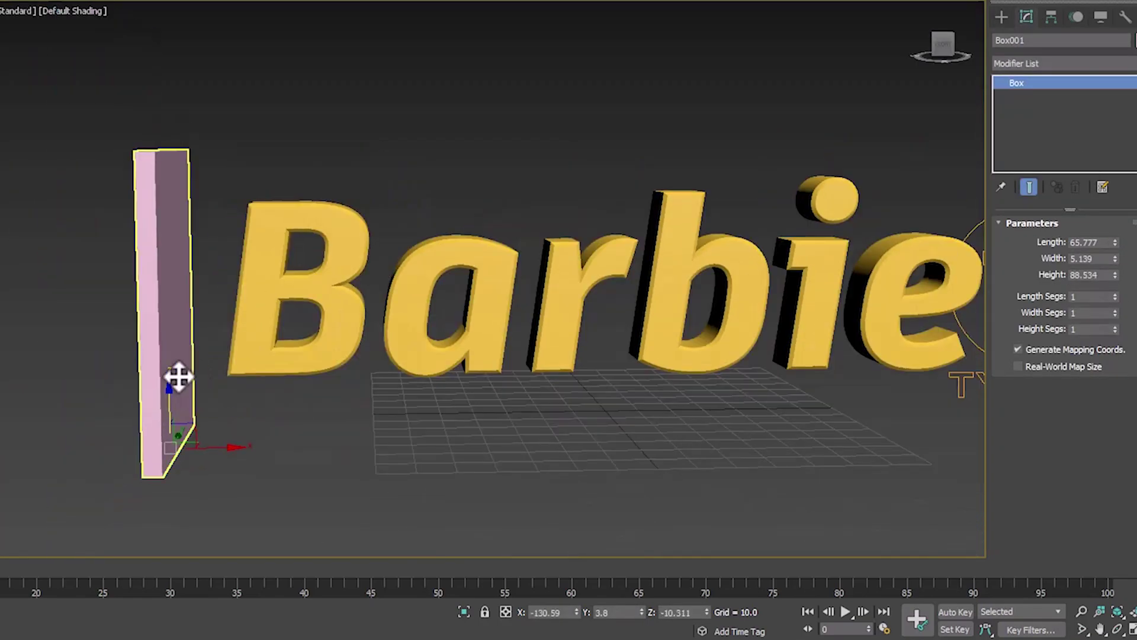
{"action": "middle_click_drag", "start_coordinate": [178, 377], "coordinate": [204, 382], "text": "alt"}
{"action": "left_click_drag", "start_coordinate": [222, 444], "coordinate": [247, 402]}
{"action": "middle_click_drag", "start_coordinate": [205, 400], "coordinate": [136, 385], "text": "alt"}
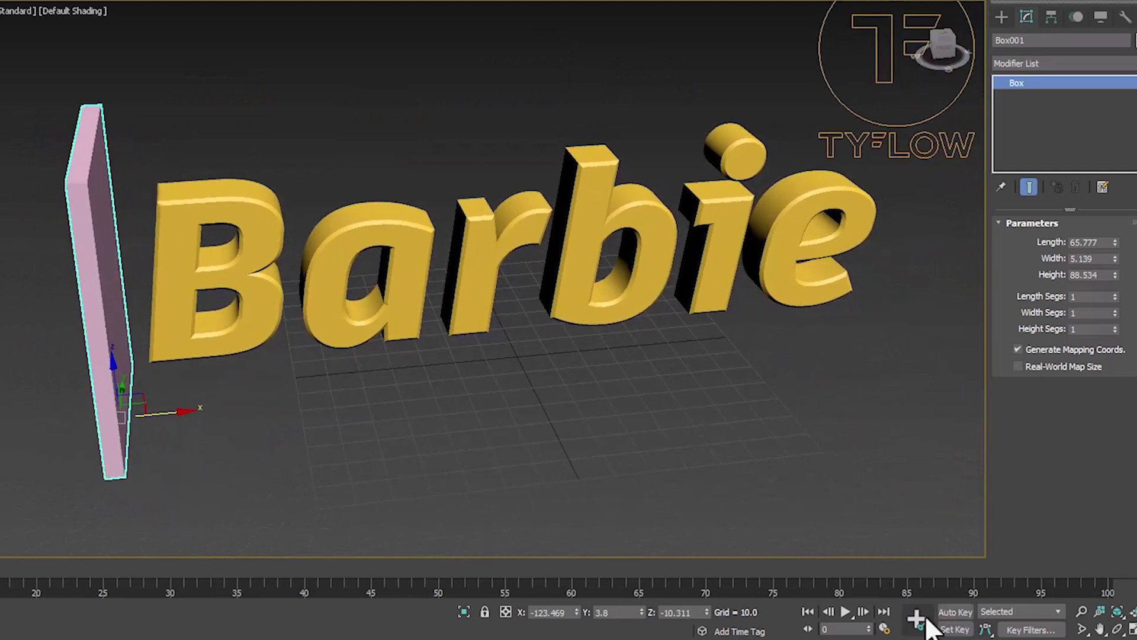
With Auto Key, animate the box sliding along X past the whole word by frame 50, then return to frame 0 and deselect it.
{"action": "left_click", "coordinate": [955, 612]}
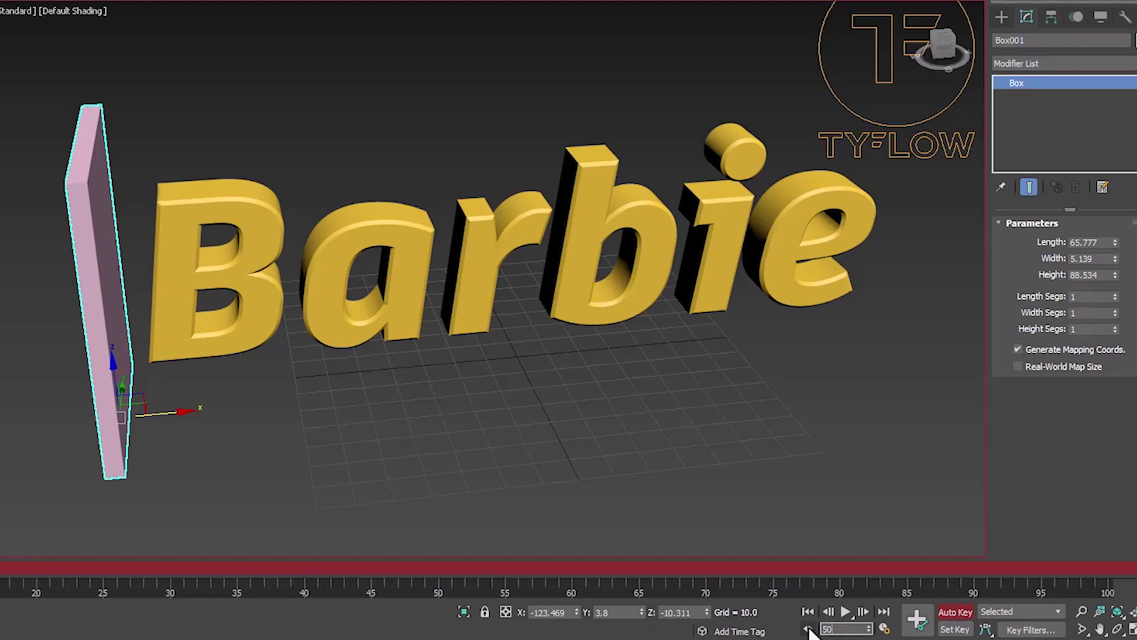
{"action": "type", "text": "50"}
{"action": "key", "text": "Return"}
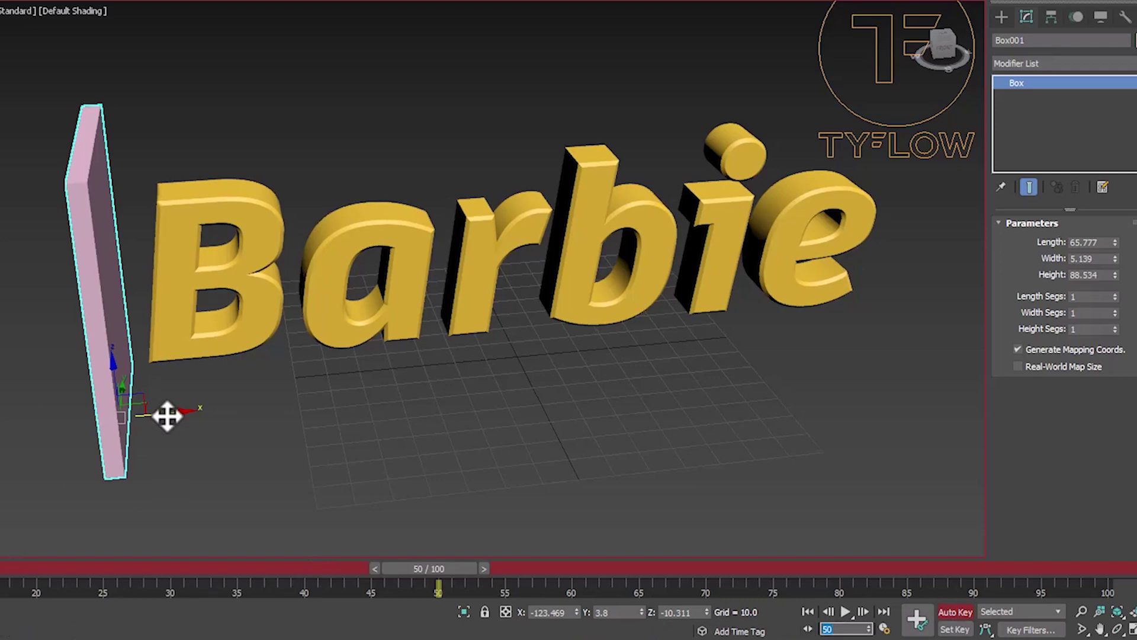
{"action": "left_click_drag", "start_coordinate": [167, 414], "coordinate": [931, 320]}
{"action": "key", "text": "z"}
{"action": "left_click", "coordinate": [954, 612]}
{"action": "scroll", "coordinate": [606, 440], "scroll_direction": "down", "scroll_amount": 5}
{"action": "left_click_drag", "start_coordinate": [427, 568], "coordinate": [1, 509]}
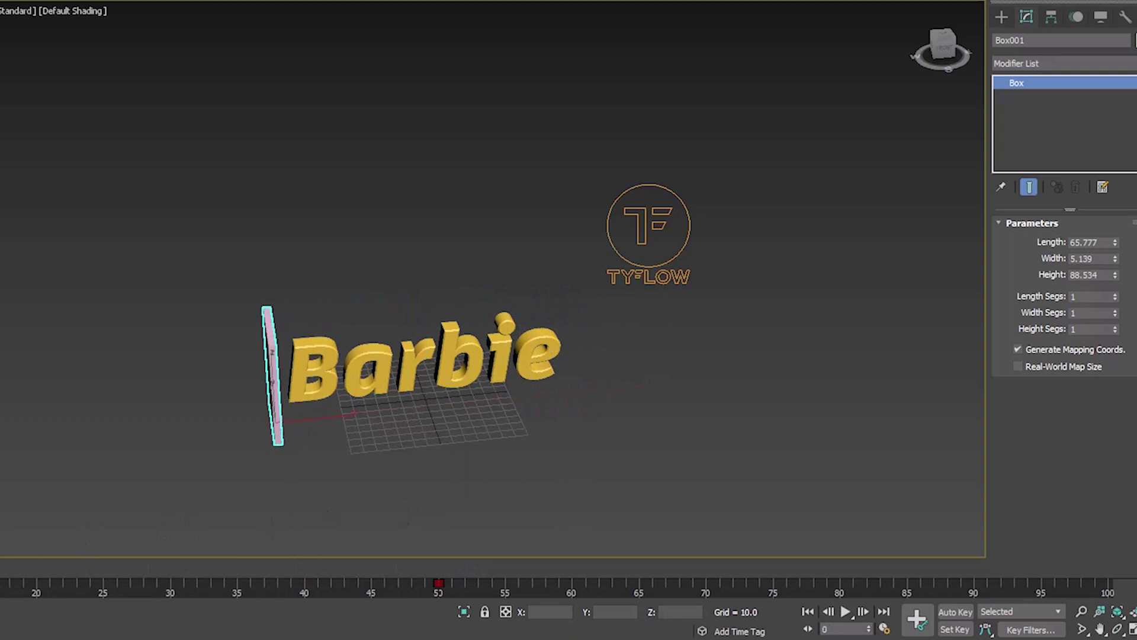
{"action": "left_click", "coordinate": [3, 542]}
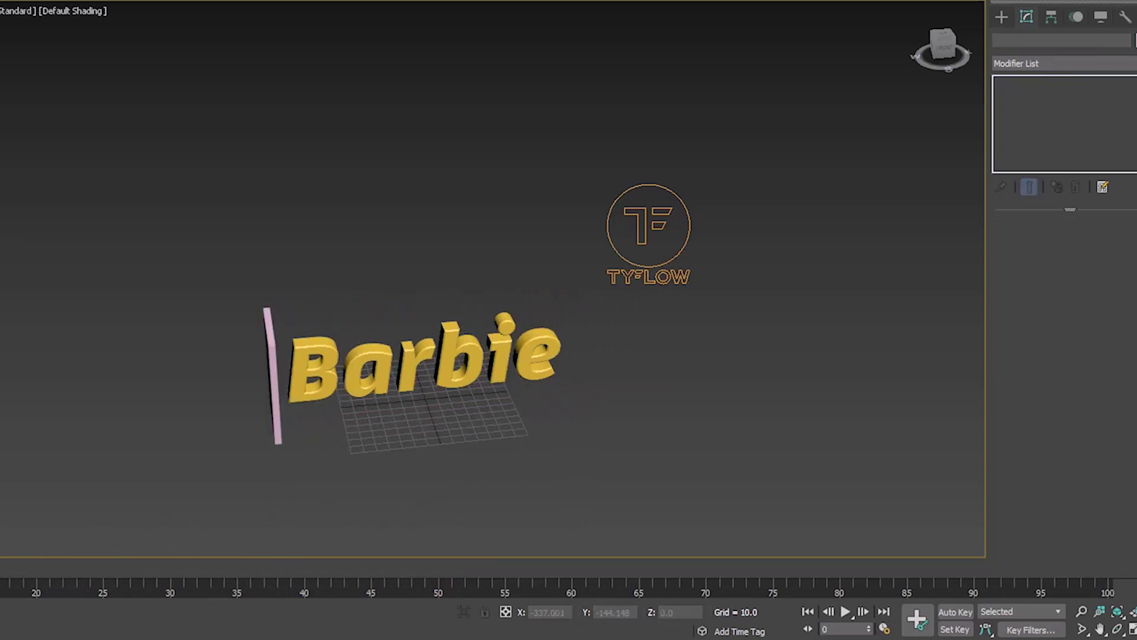
Return to the tyFlow editor and add a Particle Switch operator after Cloth Bind, set to de-activate bindings.
{"action": "left_click", "coordinate": [1, 628]}
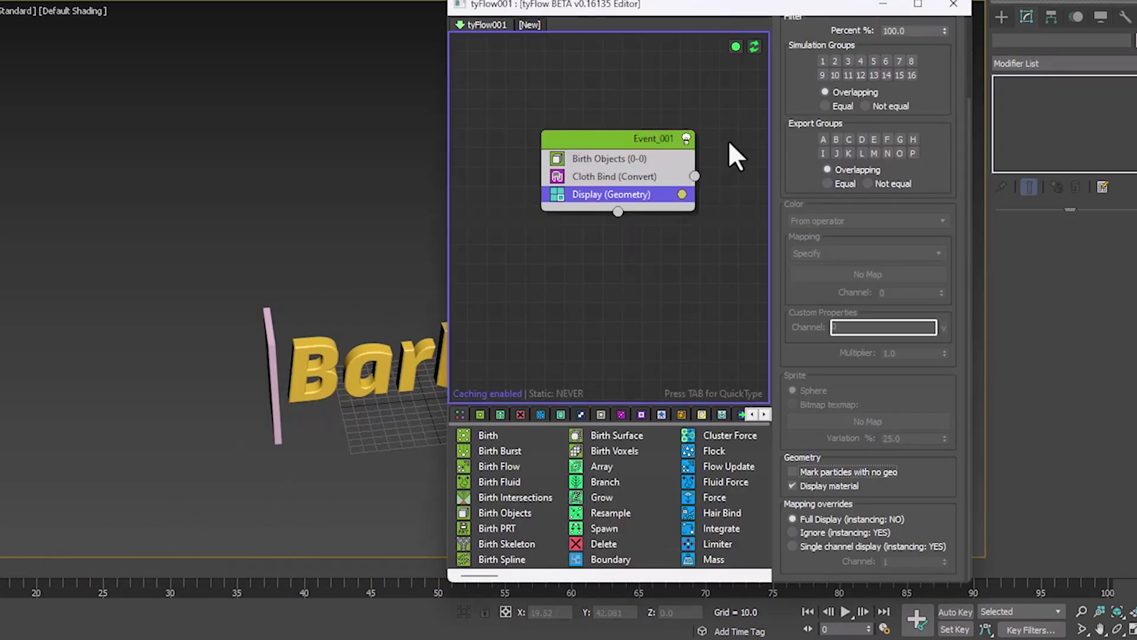
{"action": "left_click", "coordinate": [589, 176]}
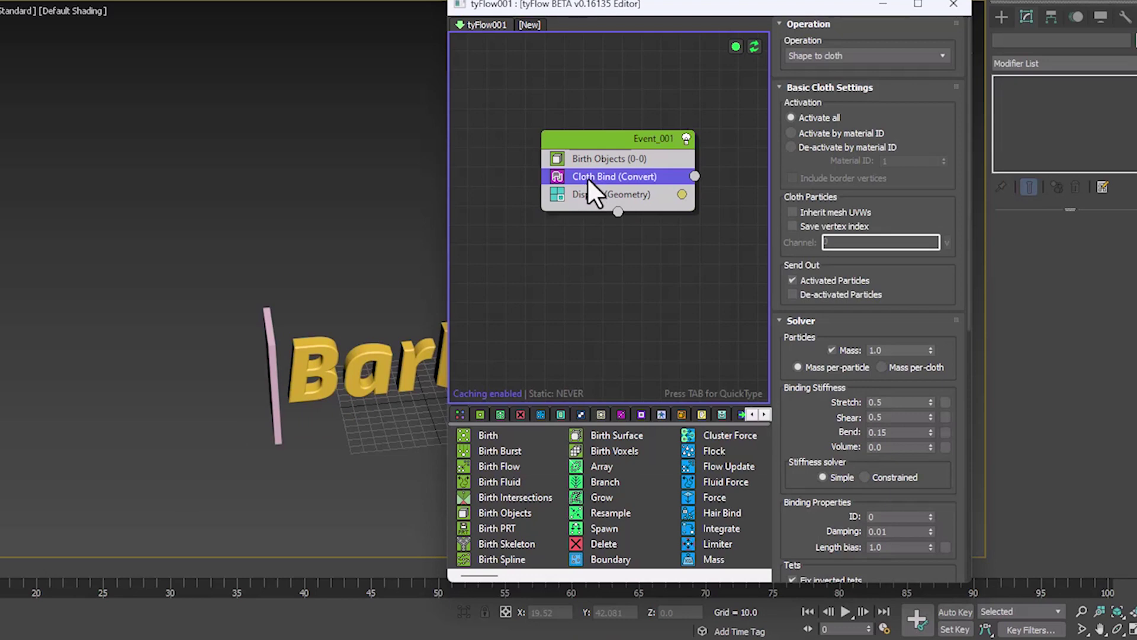
{"action": "key", "text": "Tab"}
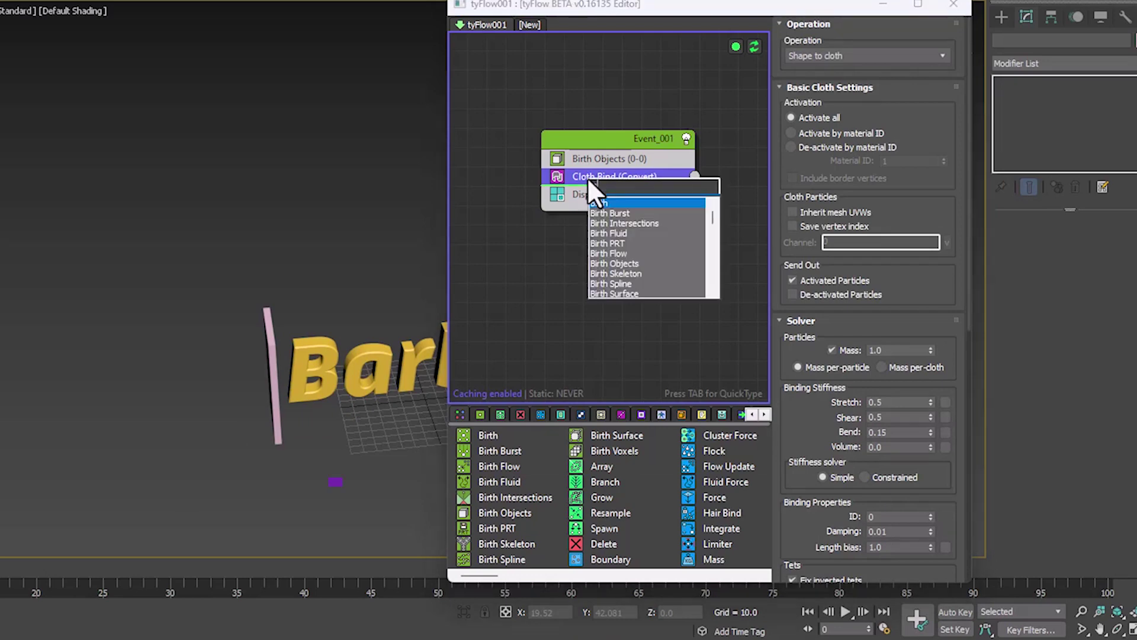
{"action": "type", "text": "part"}
{"action": "key", "text": "Down"}
{"action": "key", "text": "Down"}
{"action": "key", "text": "Return"}
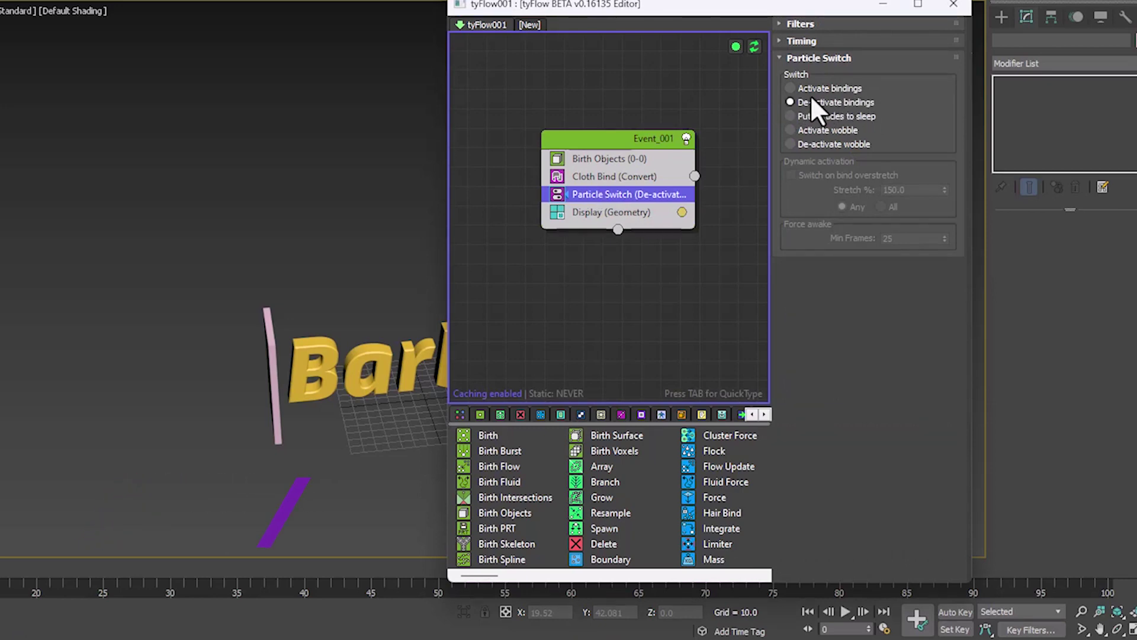
Add a Surface Test operator after the Particle Switch in the first event and pick the upright box as its test object.
{"action": "key", "text": "Tab"}
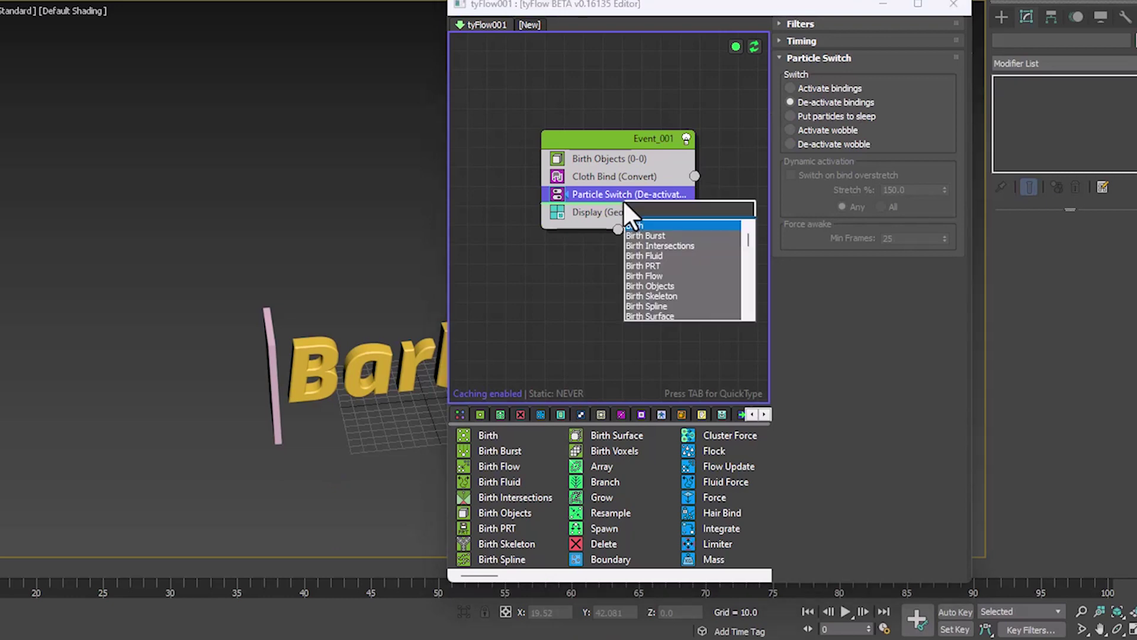
{"action": "type", "text": "surfa"}
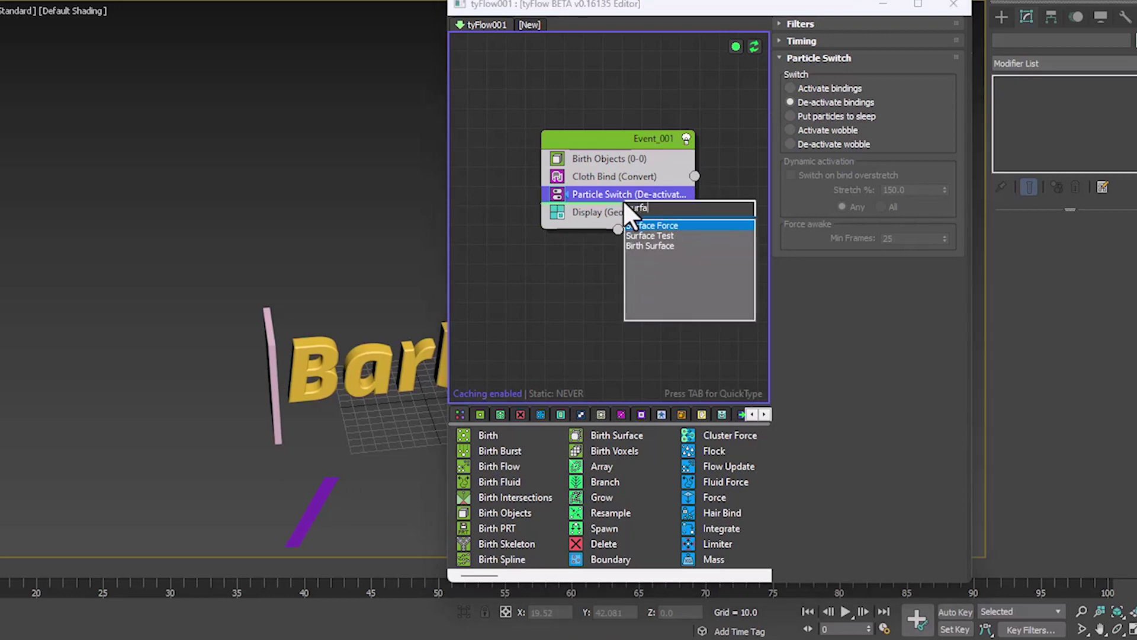
{"action": "key", "text": "Down"}
{"action": "key", "text": "Return"}
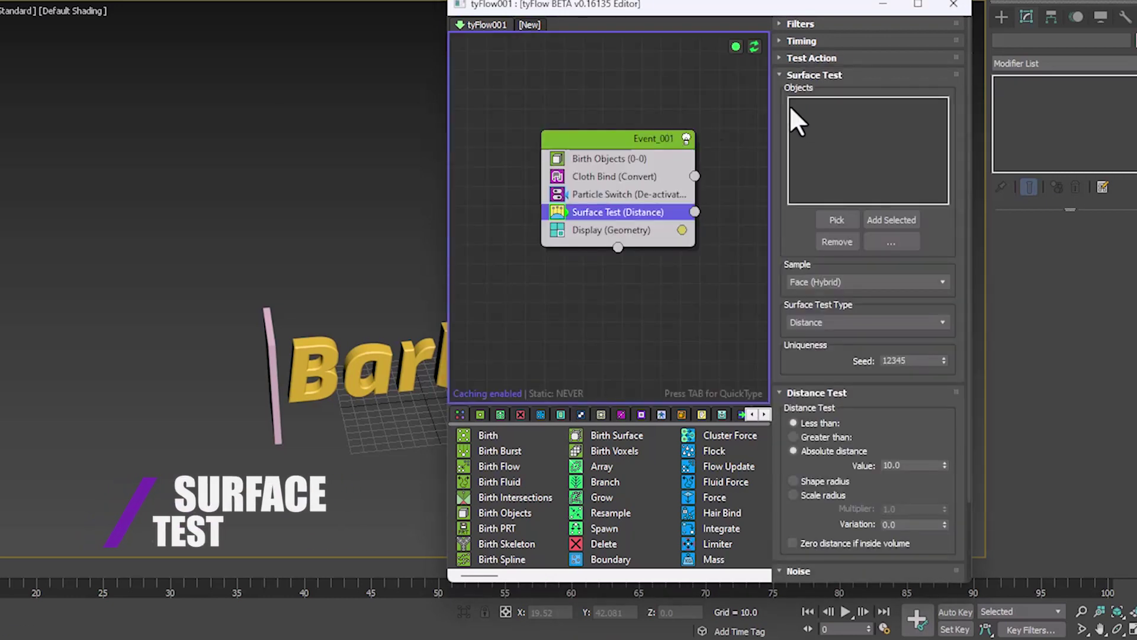
{"action": "left_click", "coordinate": [824, 219]}
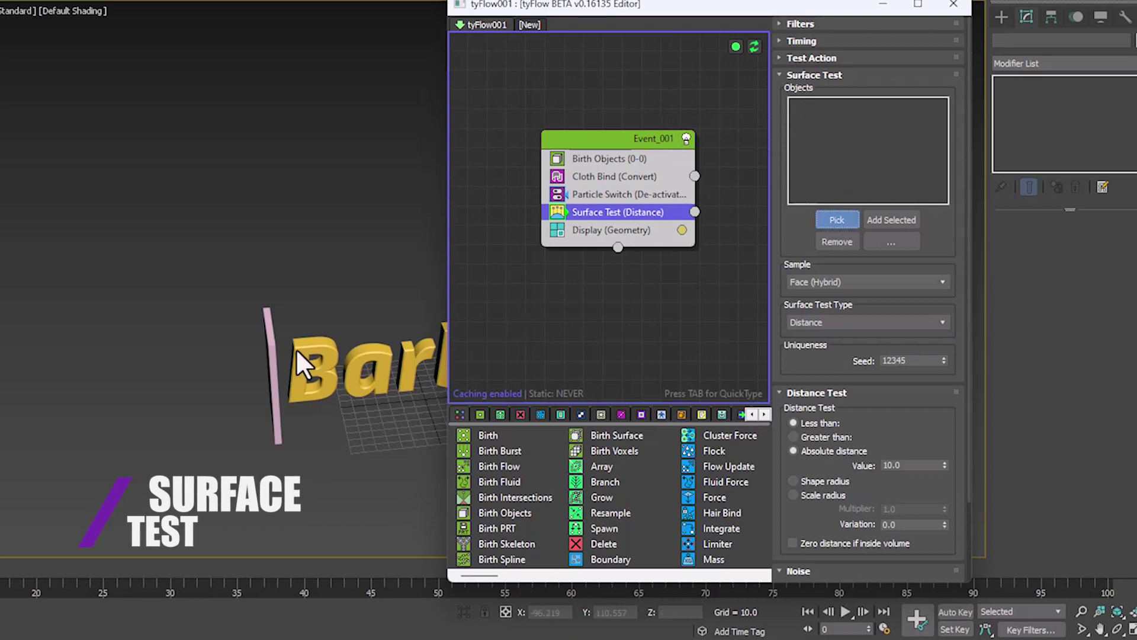
{"action": "left_click", "coordinate": [276, 422]}
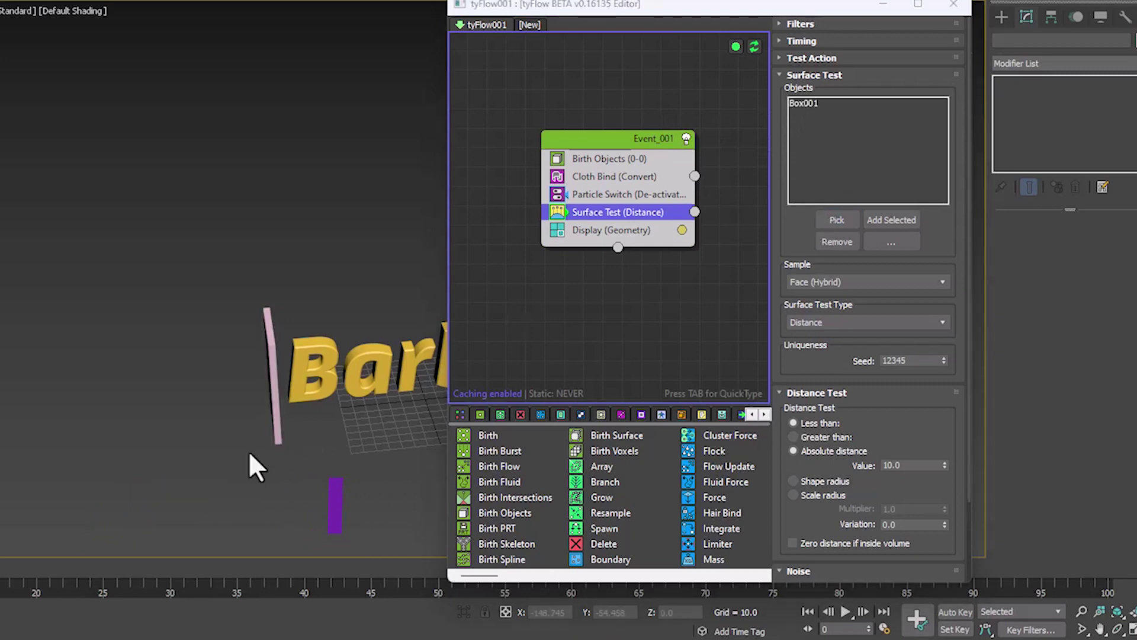
Set the Surface Test's absolute distance value to 1.0.
{"action": "left_click_drag", "start_coordinate": [914, 439], "coordinate": [825, 381]}
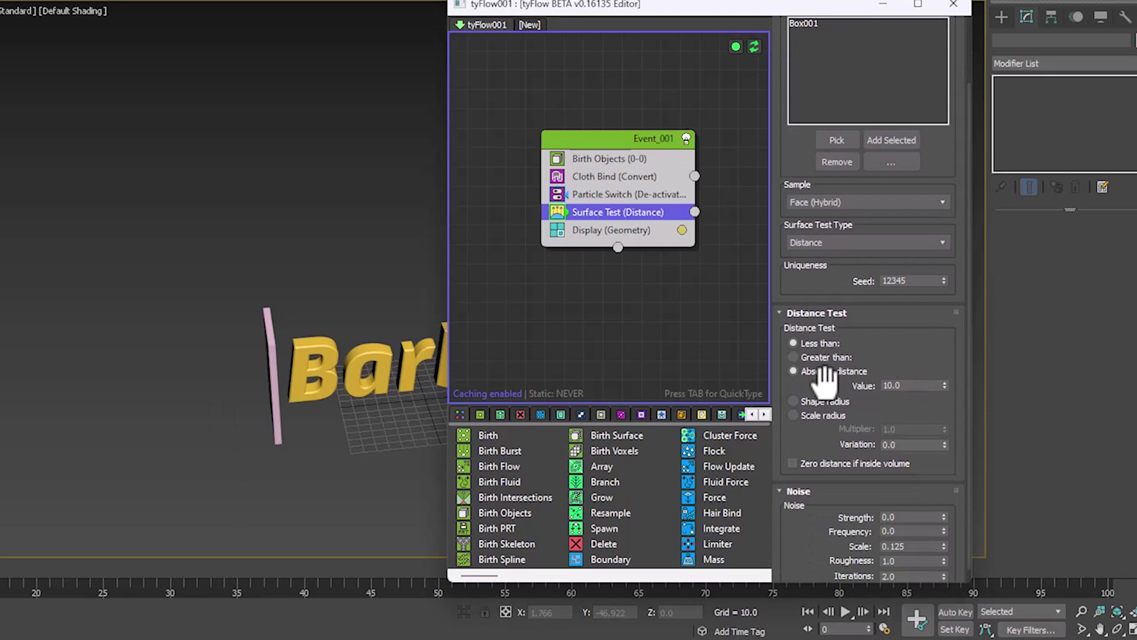
{"action": "left_click", "coordinate": [909, 389]}
{"action": "left_click_drag", "start_coordinate": [899, 317], "coordinate": [891, 394]}
Create a new event with a Particle Switch operator and wire the Surface Test output to it.
{"action": "middle_click_drag", "start_coordinate": [727, 296], "coordinate": [606, 277]}
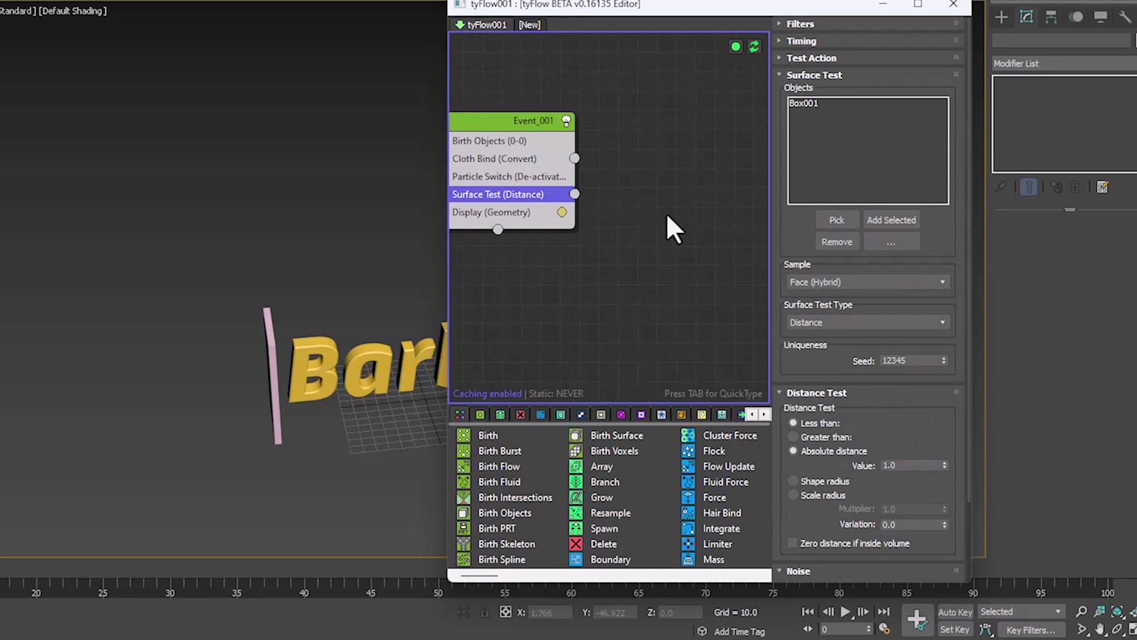
{"action": "left_click", "coordinate": [667, 216]}
{"action": "key", "text": "Tab"}
{"action": "type", "text": "part"}
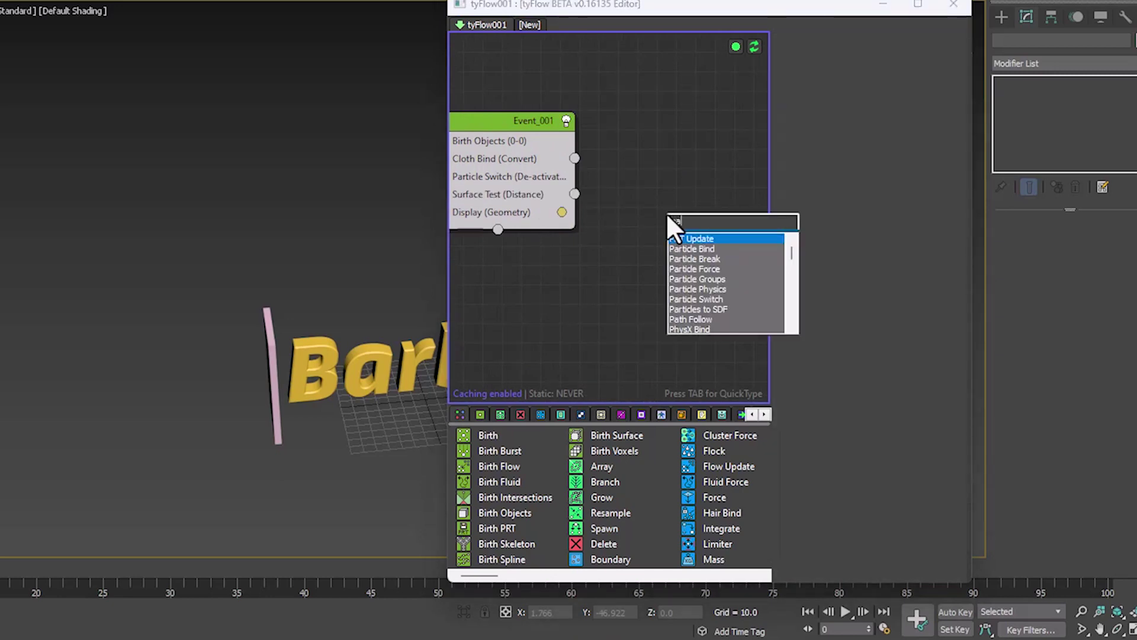
{"action": "key", "text": "Down"}
{"action": "key", "text": "Down"}
{"action": "key", "text": "Down"}
{"action": "key", "text": "Down"}
{"action": "key", "text": "Down"}
{"action": "key", "text": "Return"}
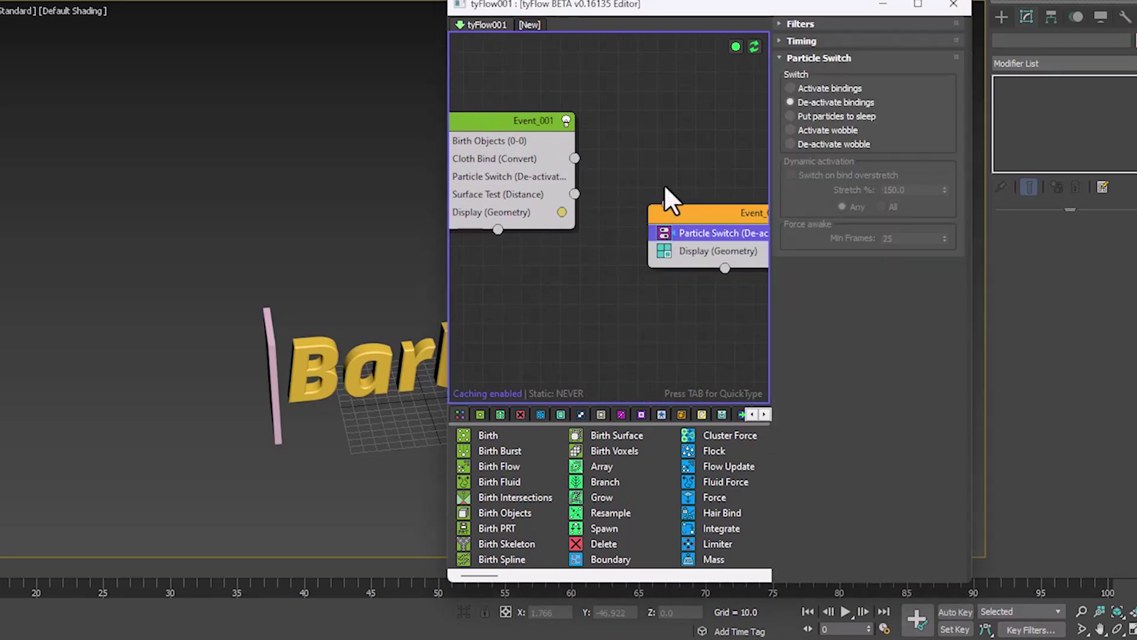
{"action": "left_click_drag", "start_coordinate": [574, 194], "coordinate": [667, 203]}
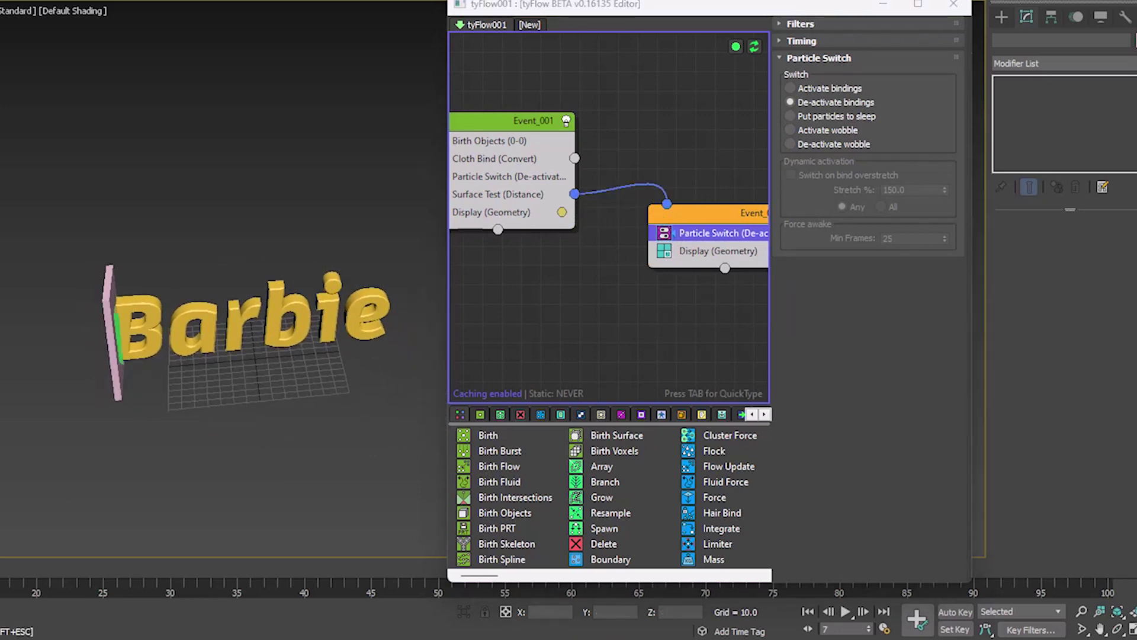
Scrub the opening frames, and turn off marking of particles with no geometry in the second event's Display operator.
{"action": "left_click_drag", "start_coordinate": [0, 551], "coordinate": [24, 556]}
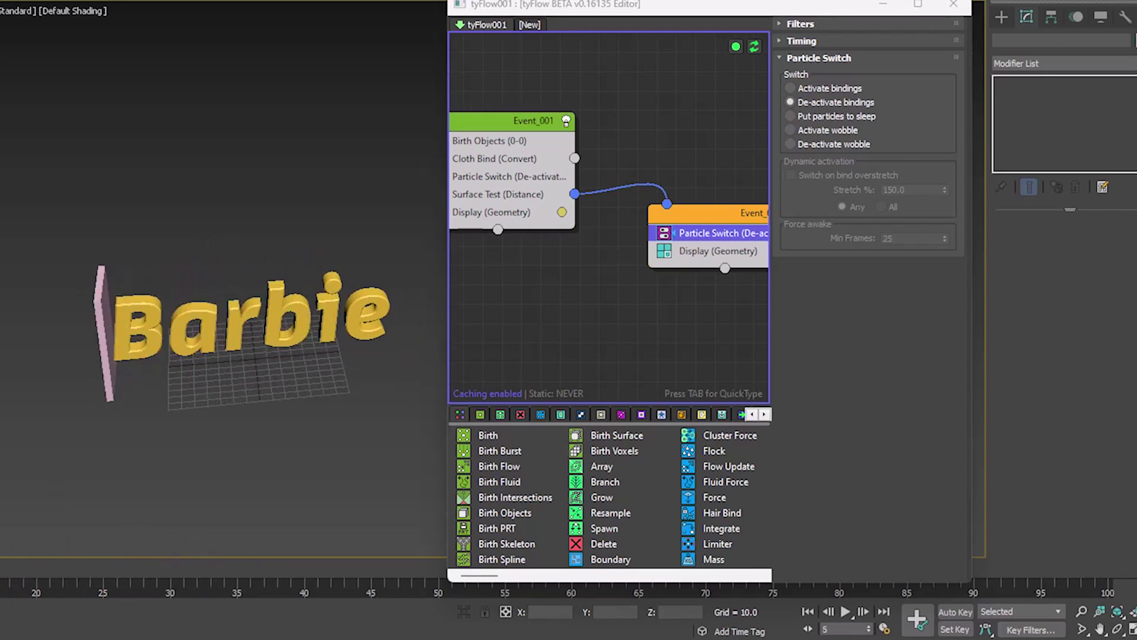
{"action": "left_click", "coordinate": [696, 251]}
{"action": "left_click_drag", "start_coordinate": [934, 272], "coordinate": [939, 83]}
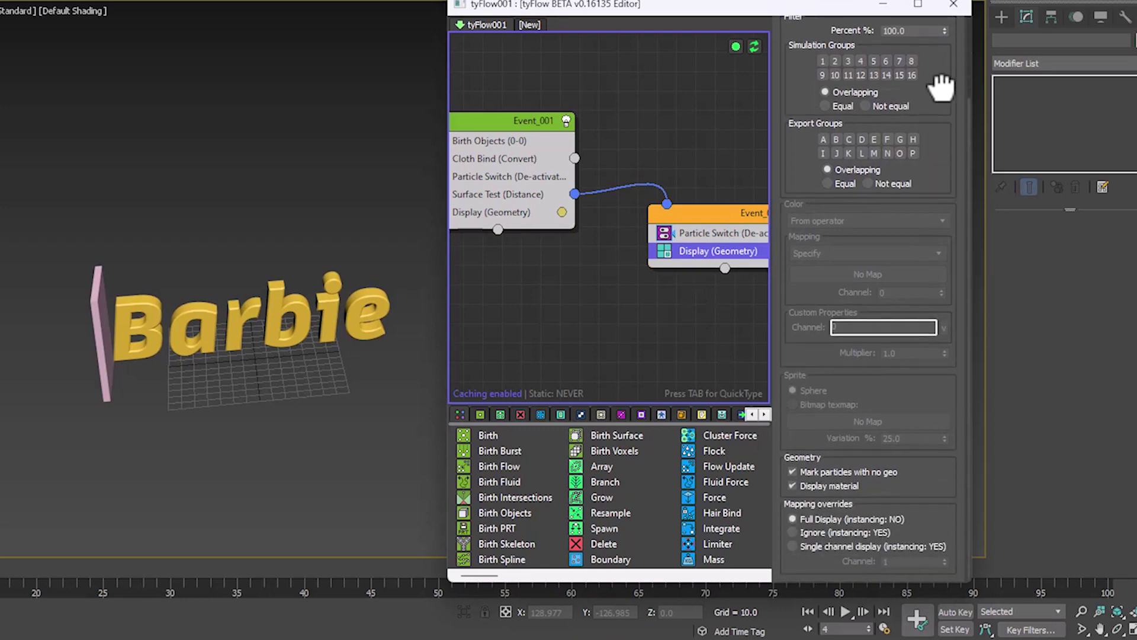
{"action": "left_click", "coordinate": [793, 472]}
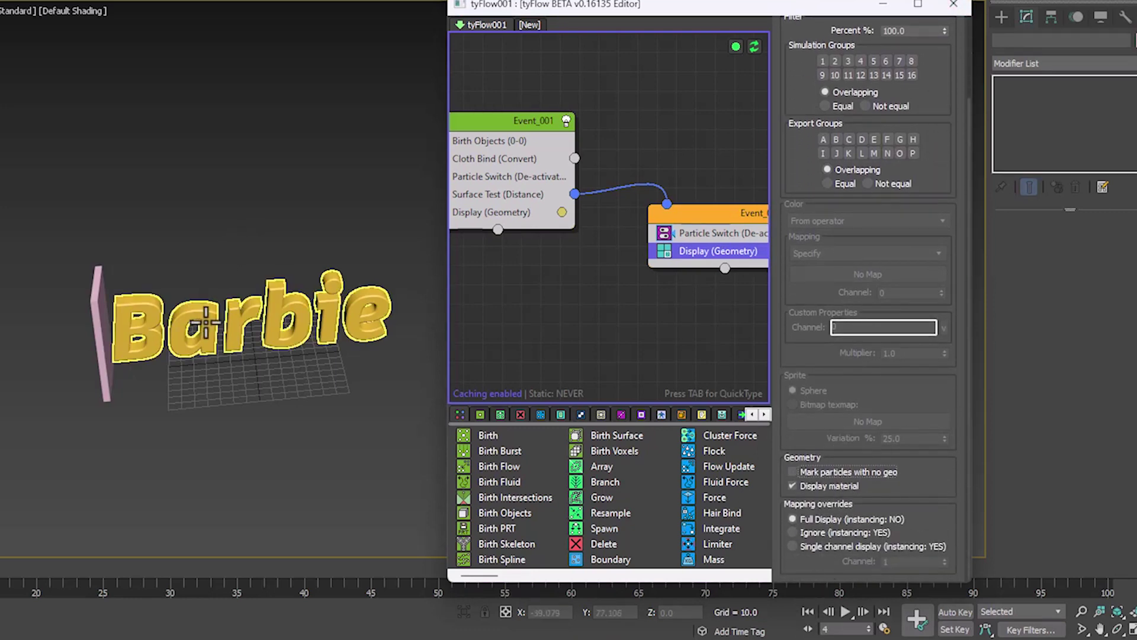
In Cloth Bind, set the length bias to 1.4, enable the CUDA collision solver with self-collisions, and return to frame 0.
{"action": "scroll", "coordinate": [205, 319], "scroll_direction": "up", "scroll_amount": 2}
{"action": "scroll", "coordinate": [219, 285], "scroll_direction": "up", "scroll_amount": 3}
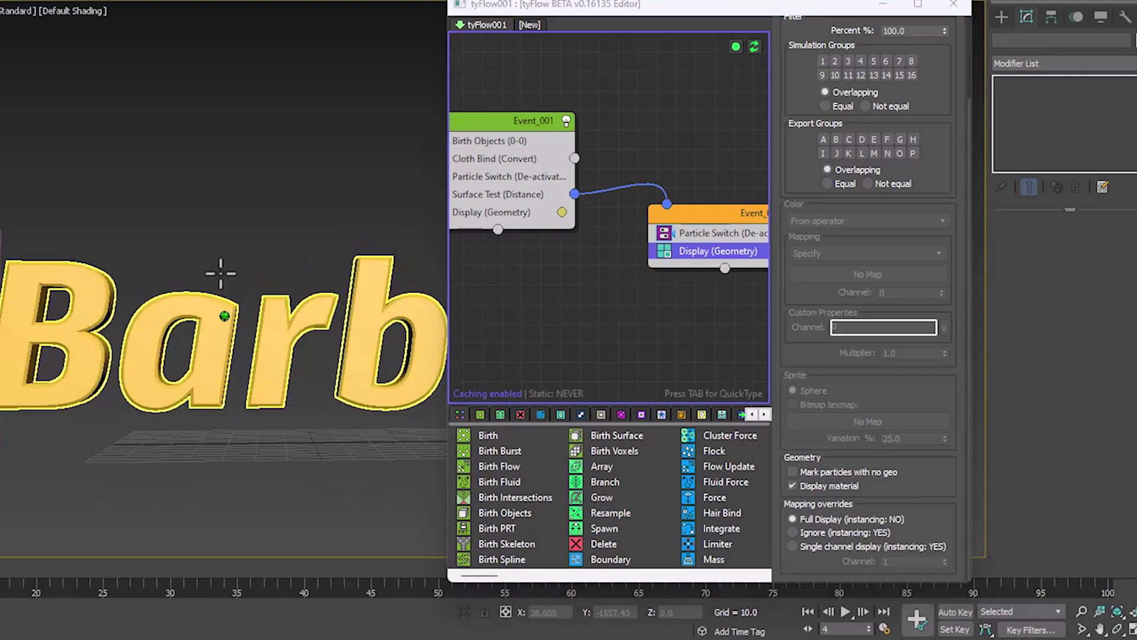
{"action": "middle_click_drag", "start_coordinate": [482, 145], "coordinate": [610, 148]}
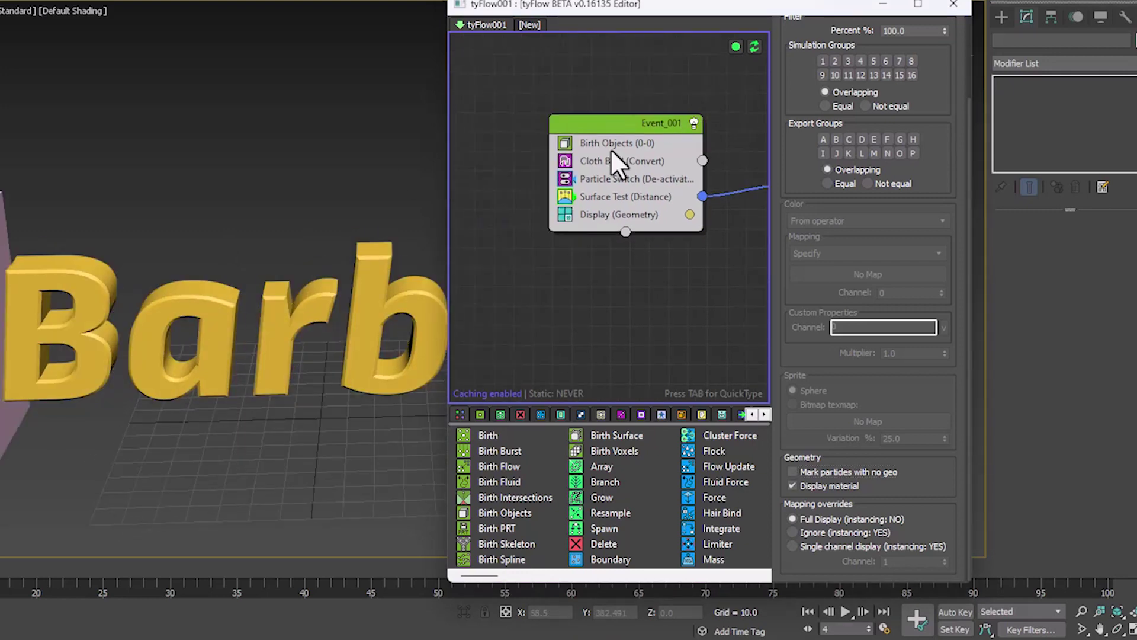
{"action": "left_click", "coordinate": [598, 161]}
{"action": "left_click_drag", "start_coordinate": [855, 326], "coordinate": [910, 36]}
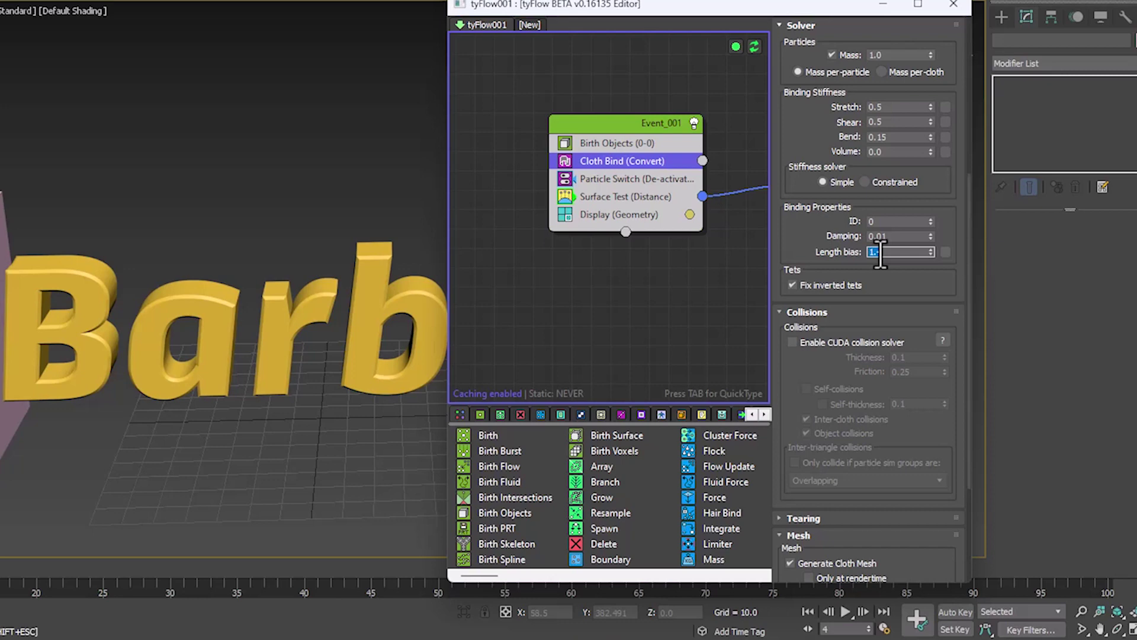
{"action": "scroll", "coordinate": [854, 314], "scroll_direction": "down", "scroll_amount": 2}
{"action": "left_click", "coordinate": [793, 285]}
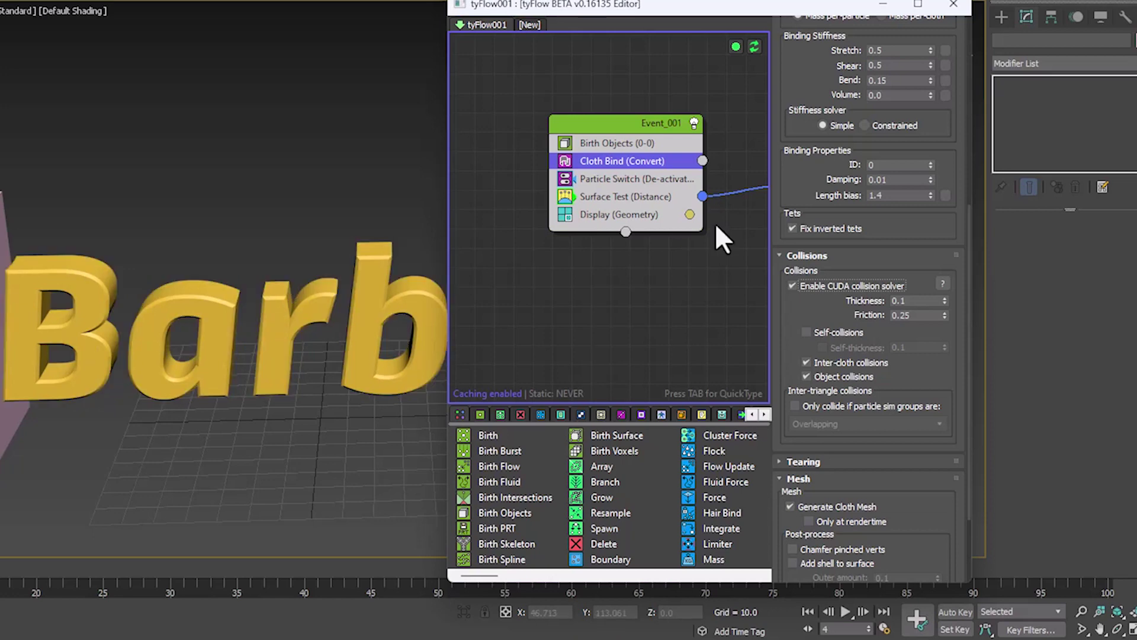
{"action": "left_click", "coordinate": [806, 332]}
{"action": "left_click", "coordinate": [178, 521]}
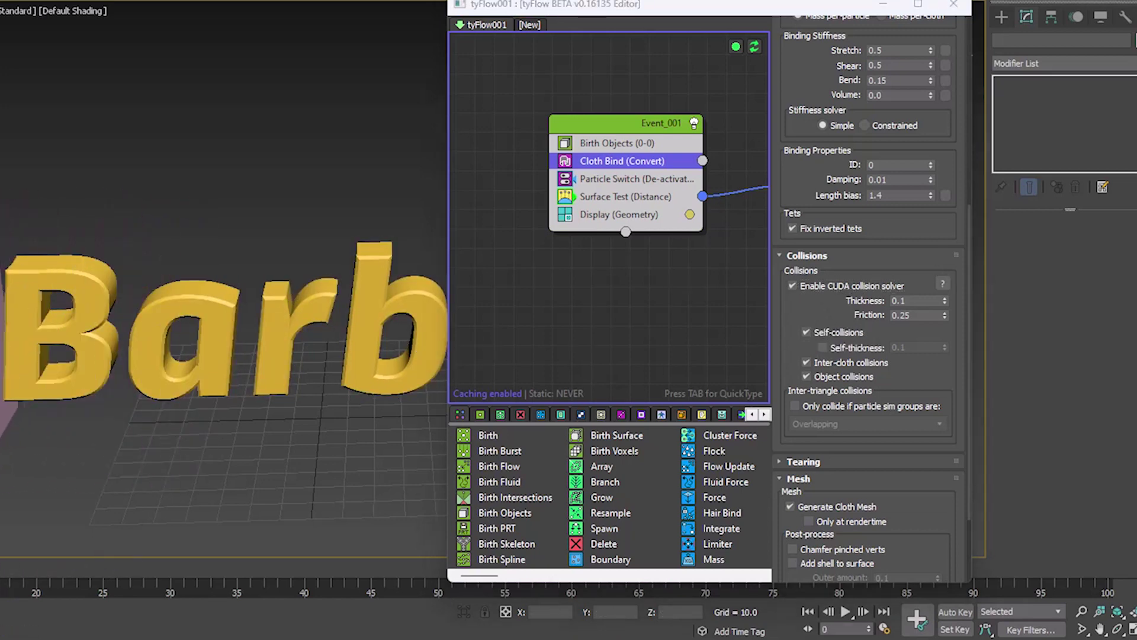
Set the second event's Particle Switch to activate bindings.
{"action": "middle_click_drag", "start_coordinate": [681, 290], "coordinate": [479, 282]}
{"action": "left_click", "coordinate": [635, 200]}
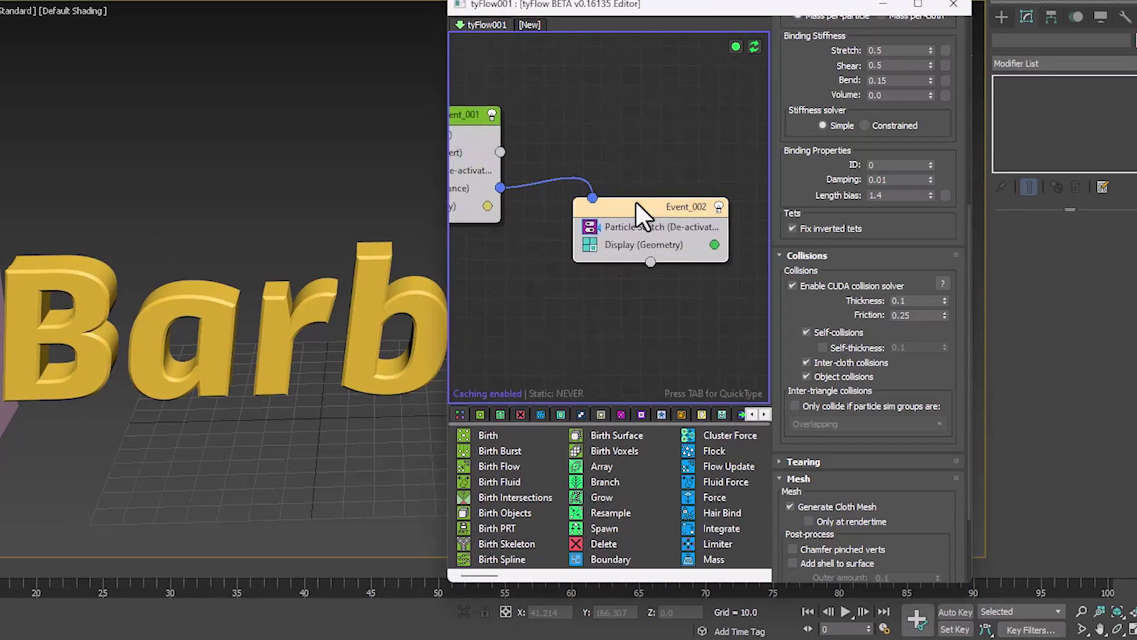
{"action": "left_click", "coordinate": [637, 231]}
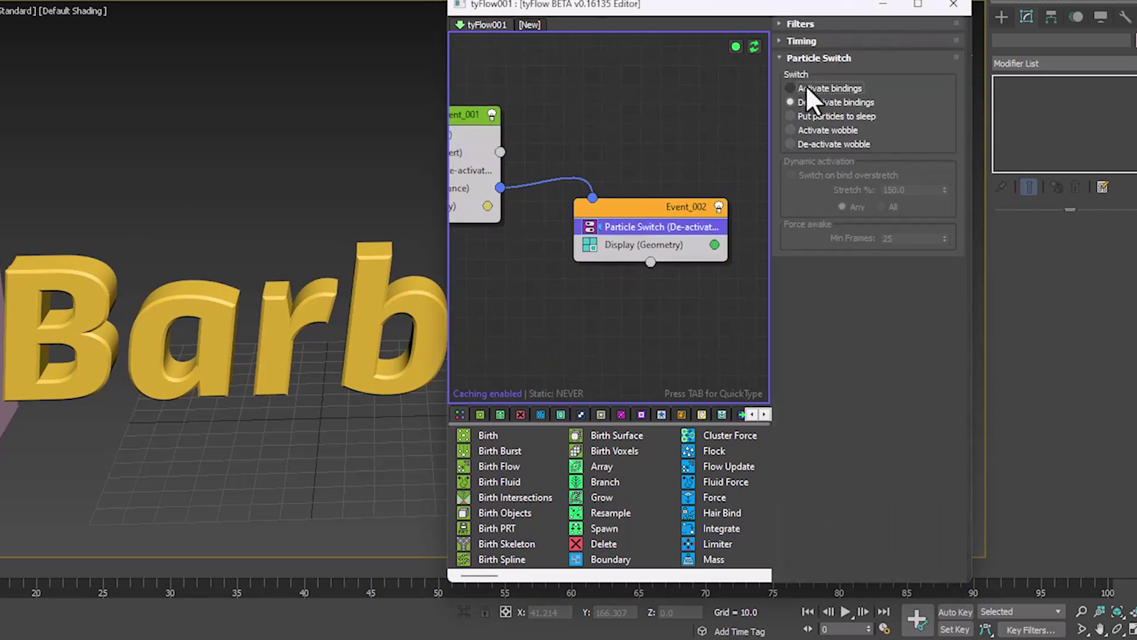
{"action": "left_click", "coordinate": [791, 87]}
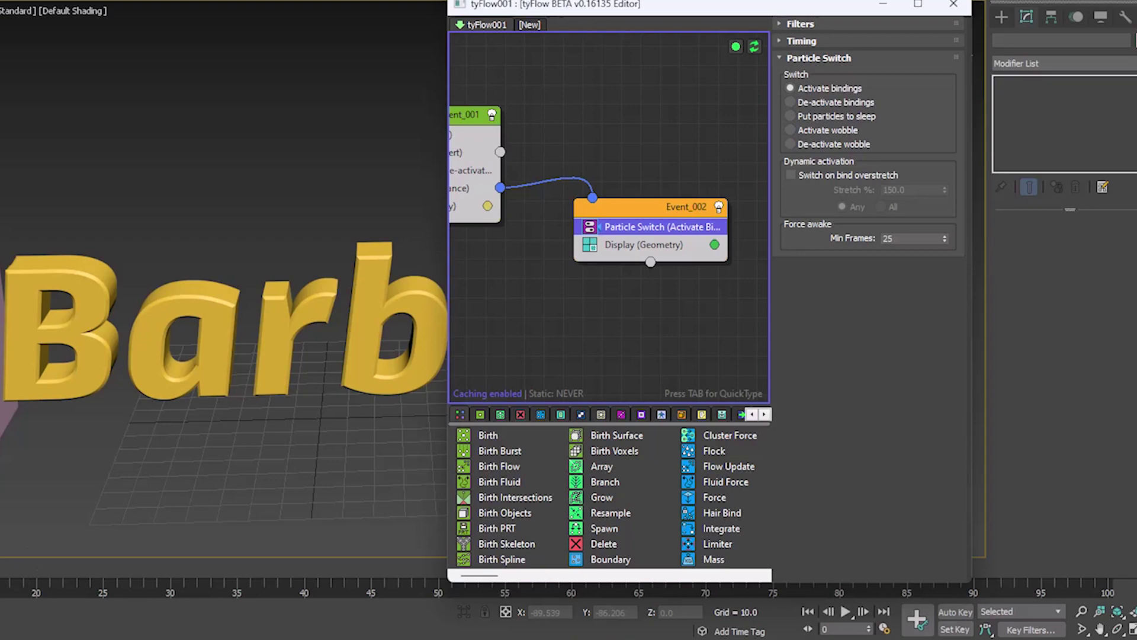
Scrub the simulation while the box crosses the first letters and examine the cloth wrinkles up close.
{"action": "left_click_drag", "start_coordinate": [0, 569], "coordinate": [75, 530]}
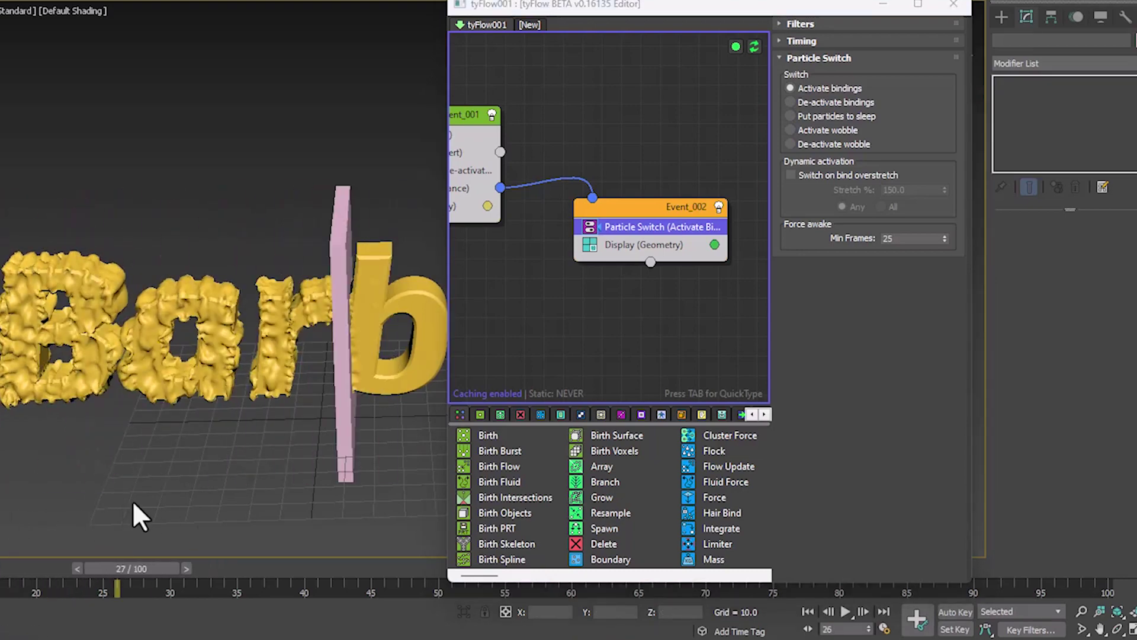
{"action": "left_click", "coordinate": [186, 326]}
{"action": "scroll", "coordinate": [187, 327], "scroll_direction": "up", "scroll_amount": 5}
{"action": "middle_click_drag", "start_coordinate": [144, 350], "coordinate": [137, 375], "text": "alt"}
{"action": "scroll", "coordinate": [152, 379], "scroll_direction": "down", "scroll_amount": 4}
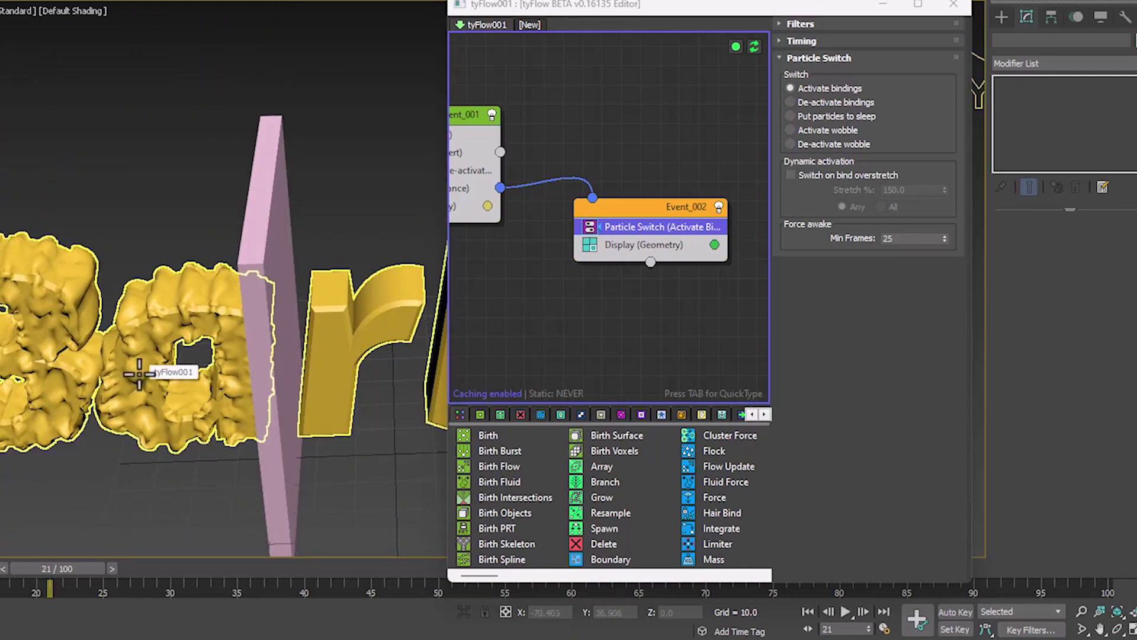
Select the tyFlow object and set its simulation time step to 1/6 Frame.
{"action": "left_click", "coordinate": [139, 374]}
{"action": "left_click_drag", "start_coordinate": [1066, 292], "coordinate": [1066, 169]}
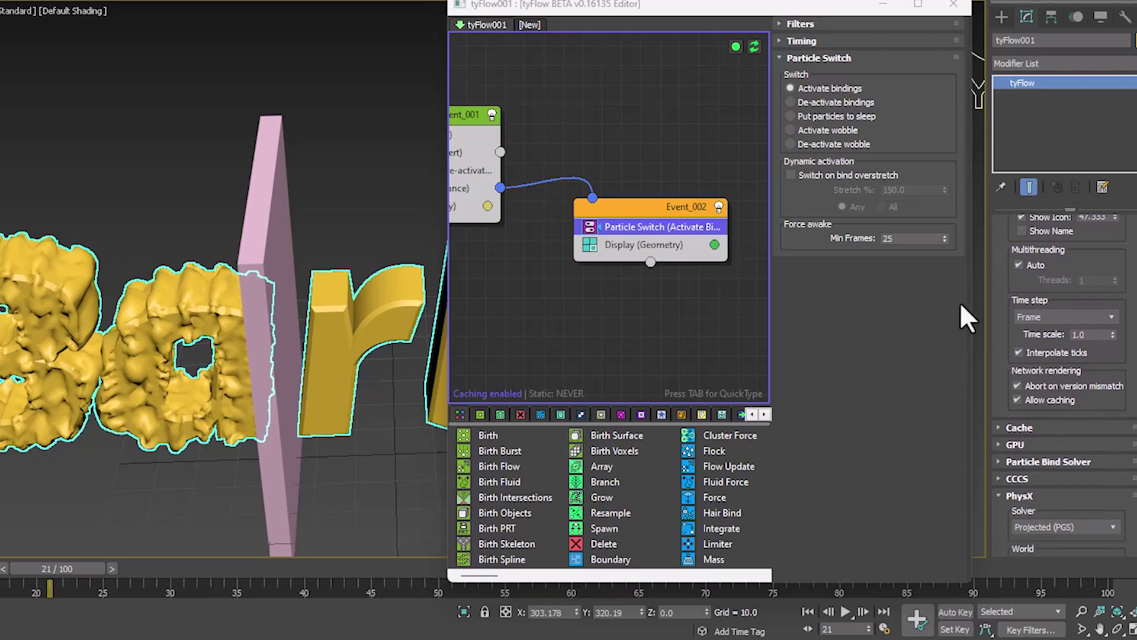
{"action": "left_click", "coordinate": [1035, 317]}
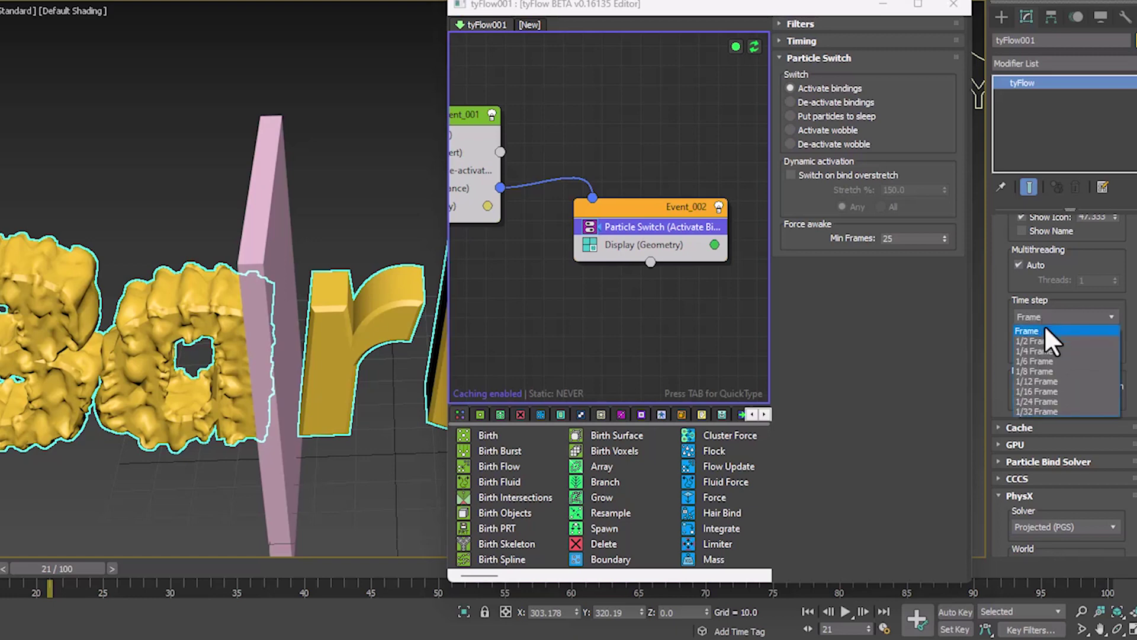
{"action": "left_click", "coordinate": [1039, 361]}
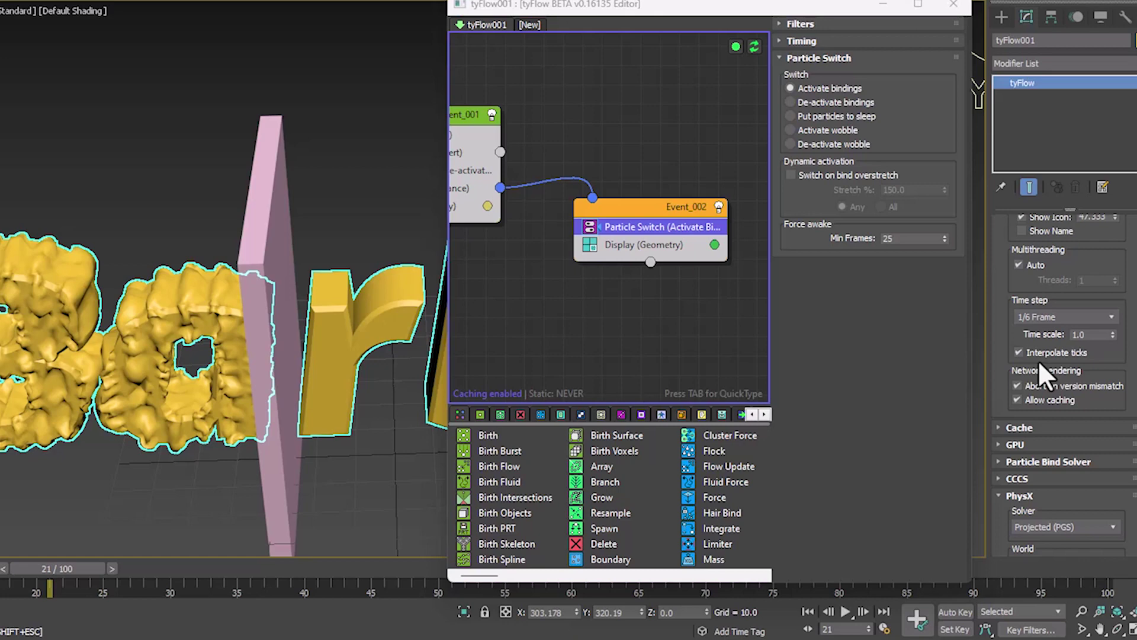
Scrub back to frame 0 and review the cloth on the whole word with the tyFlow editor minimized, then restore the editor.
{"action": "middle_click_drag", "start_coordinate": [118, 381], "coordinate": [285, 373], "text": "alt"}
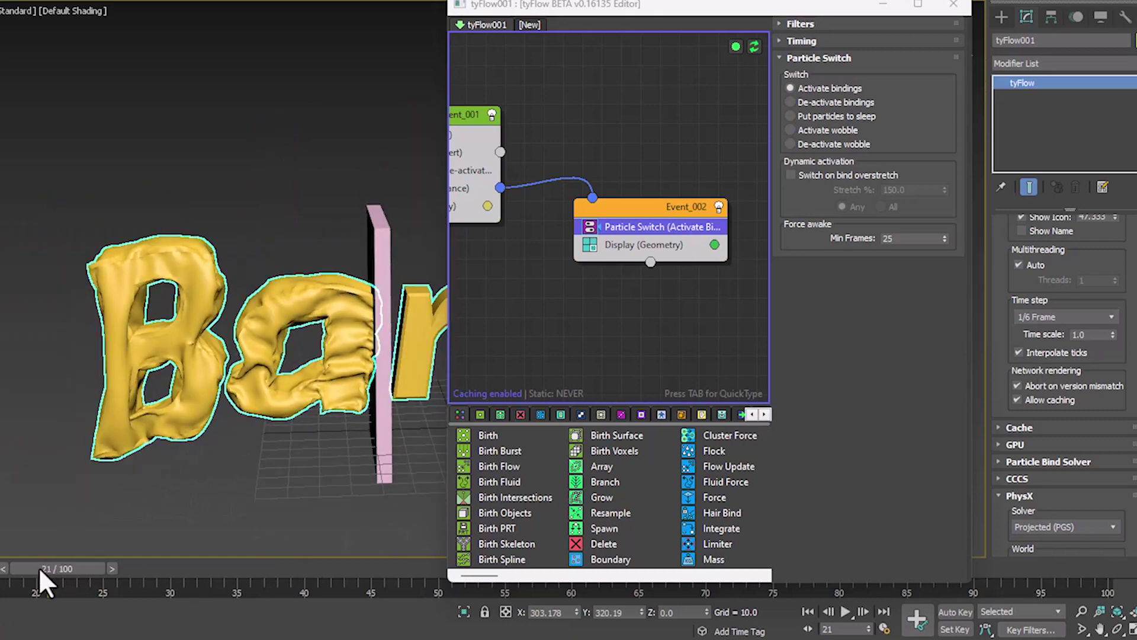
{"action": "left_click_drag", "start_coordinate": [41, 570], "coordinate": [0, 533]}
{"action": "left_click", "coordinate": [883, 3]}
{"action": "left_click", "coordinate": [270, 639]}
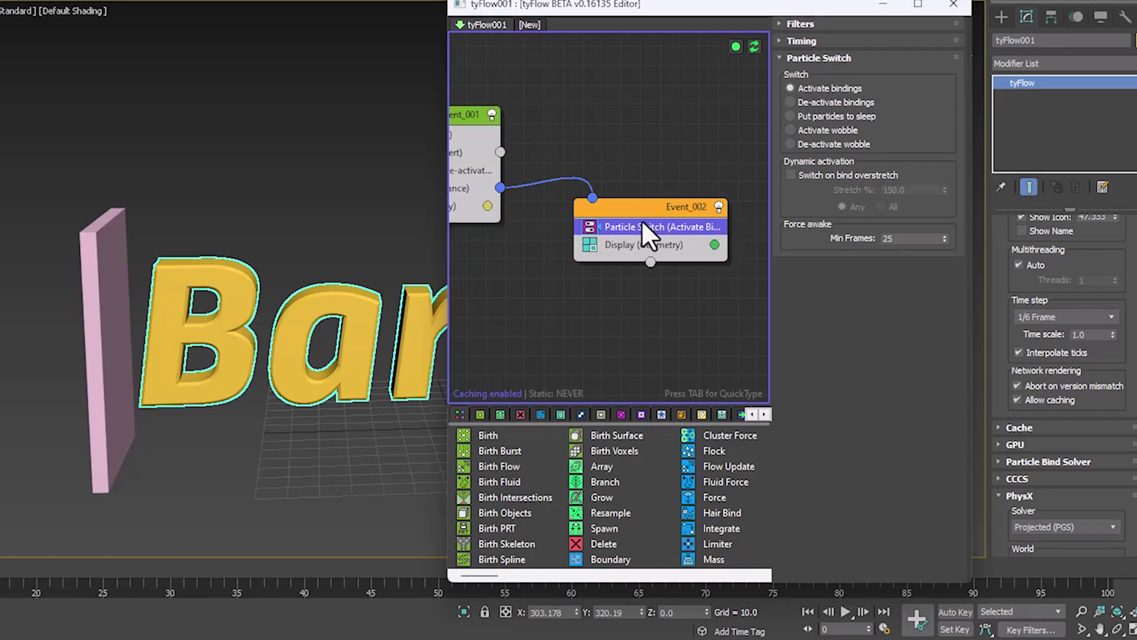
Add a Modify Bindings operator above the Particle Switch in the second event and set its timing to Continuous.
{"action": "key", "text": "Tab"}
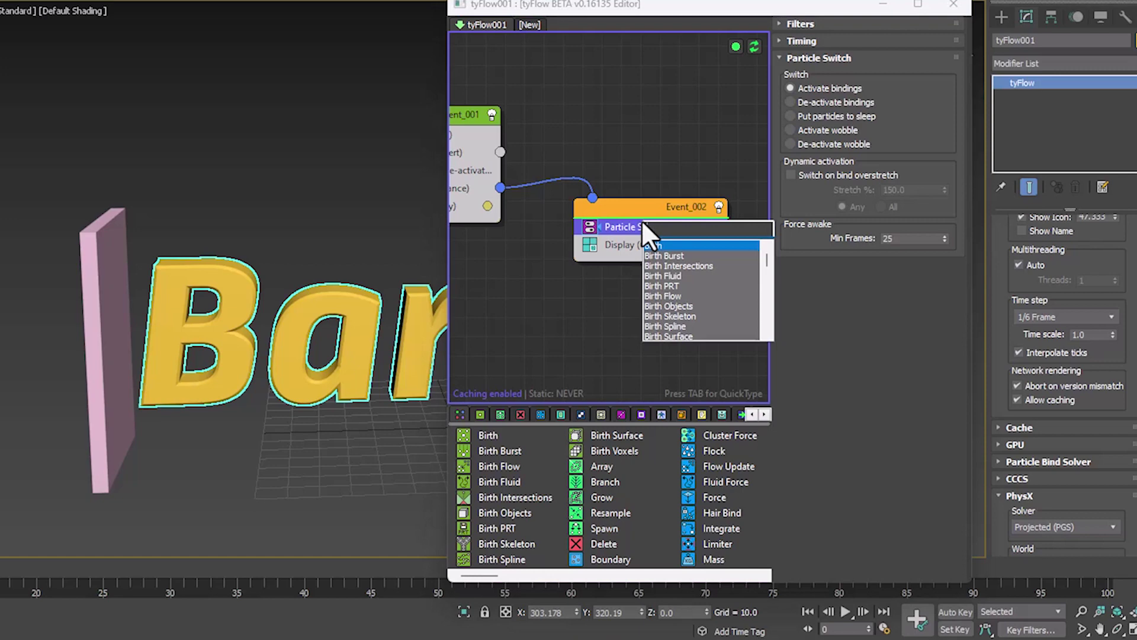
{"action": "type", "text": "modi"}
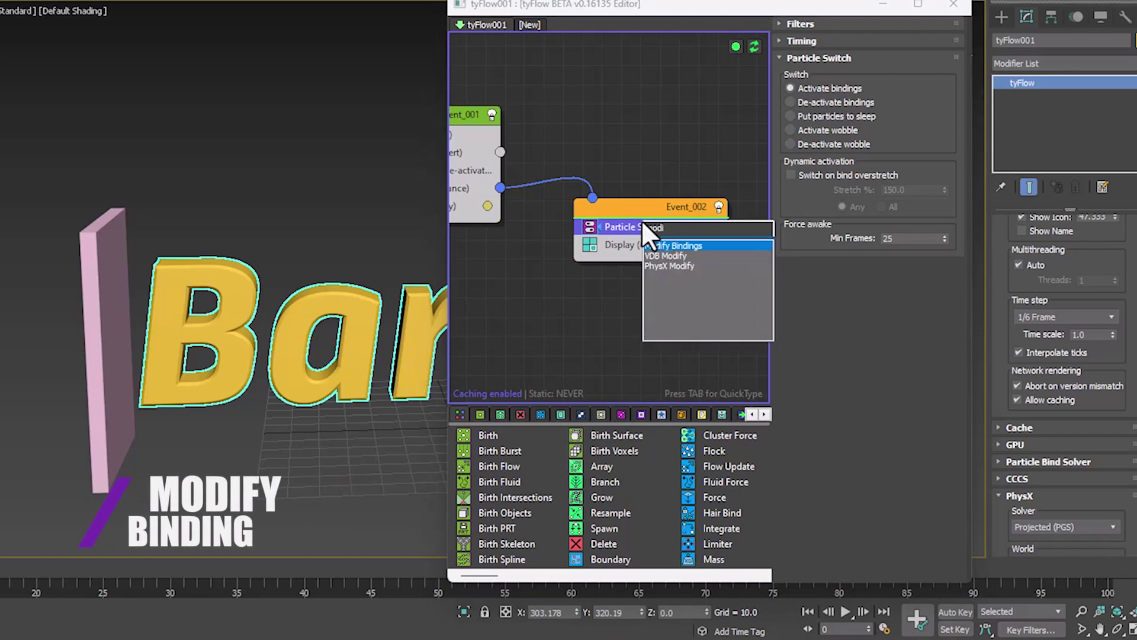
{"action": "key", "text": "Return"}
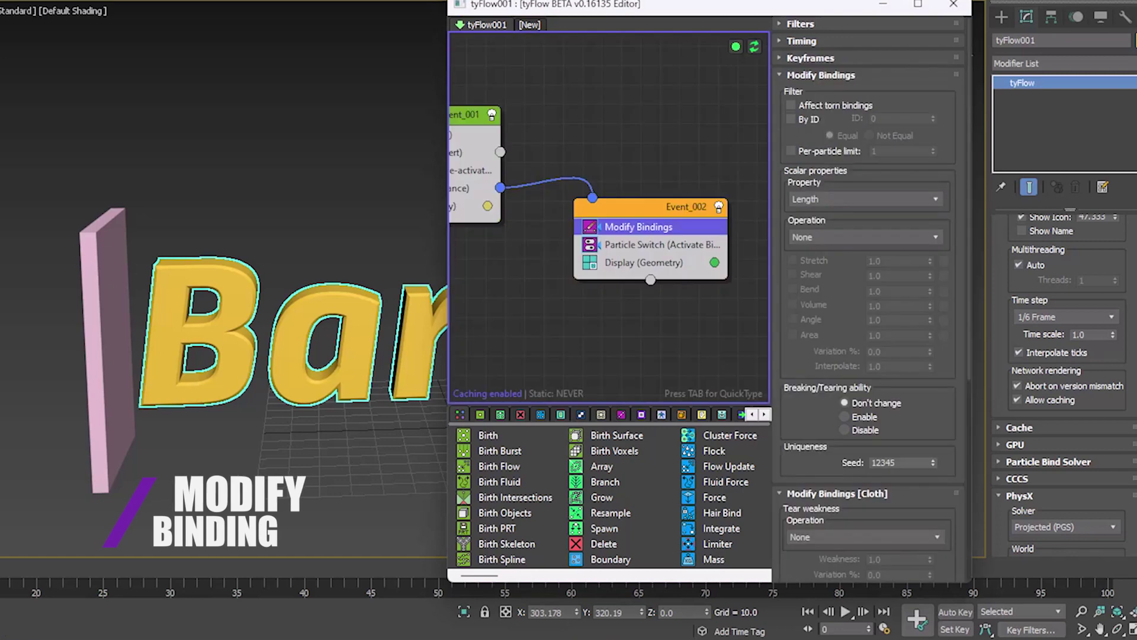
{"action": "left_click", "coordinate": [810, 39]}
{"action": "left_click", "coordinate": [864, 62]}
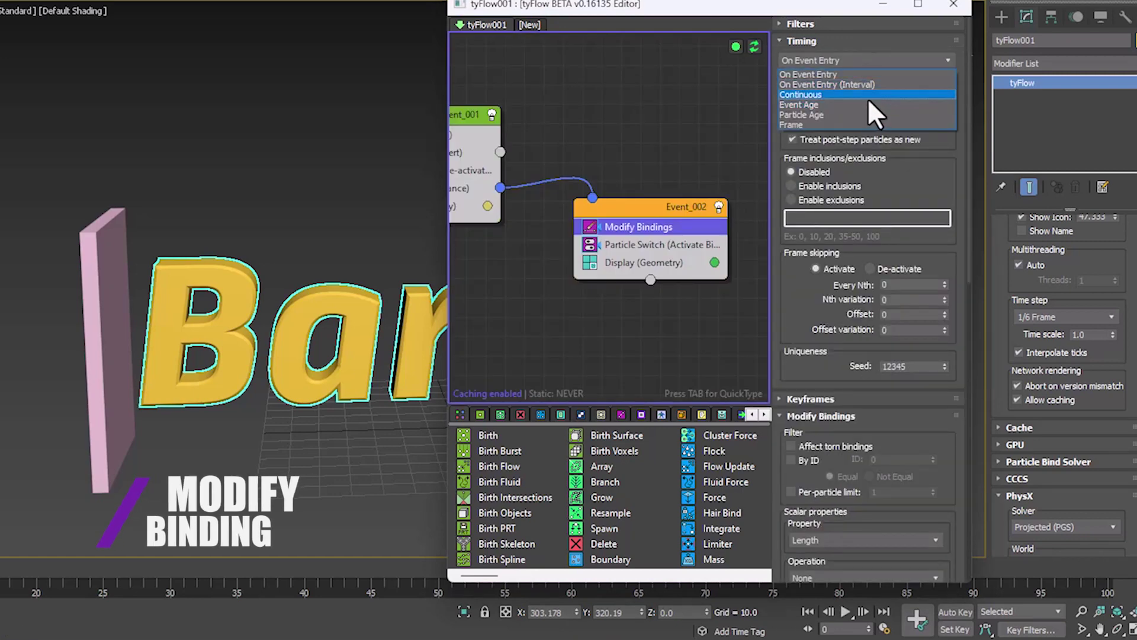
{"action": "left_click", "coordinate": [868, 98]}
Set the cloth inflation force of the Modify Bindings operator to 3.0 and minimize the tyFlow editor.
{"action": "scroll", "coordinate": [926, 204], "scroll_direction": "down", "scroll_amount": 10}
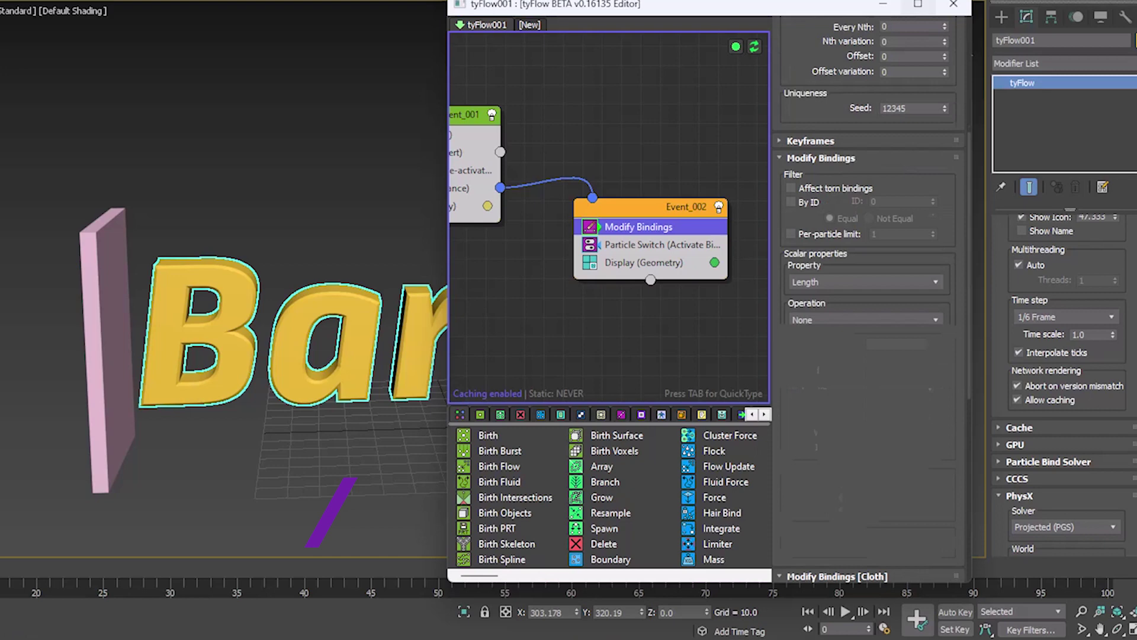
{"action": "left_click", "coordinate": [889, 496]}
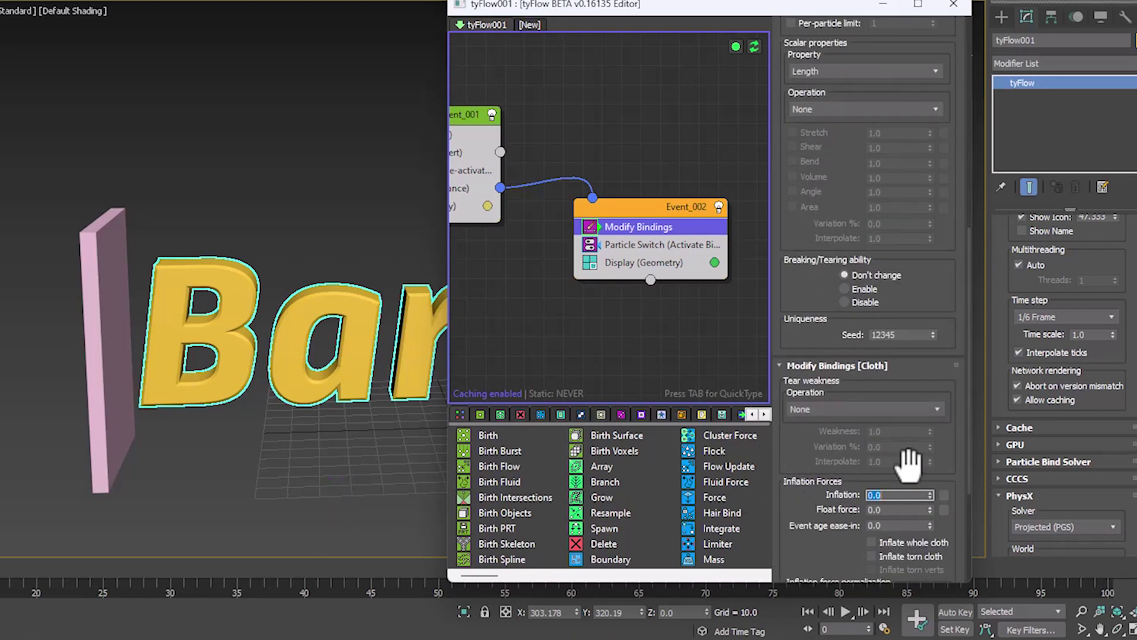
{"action": "left_click", "coordinate": [883, 3]}
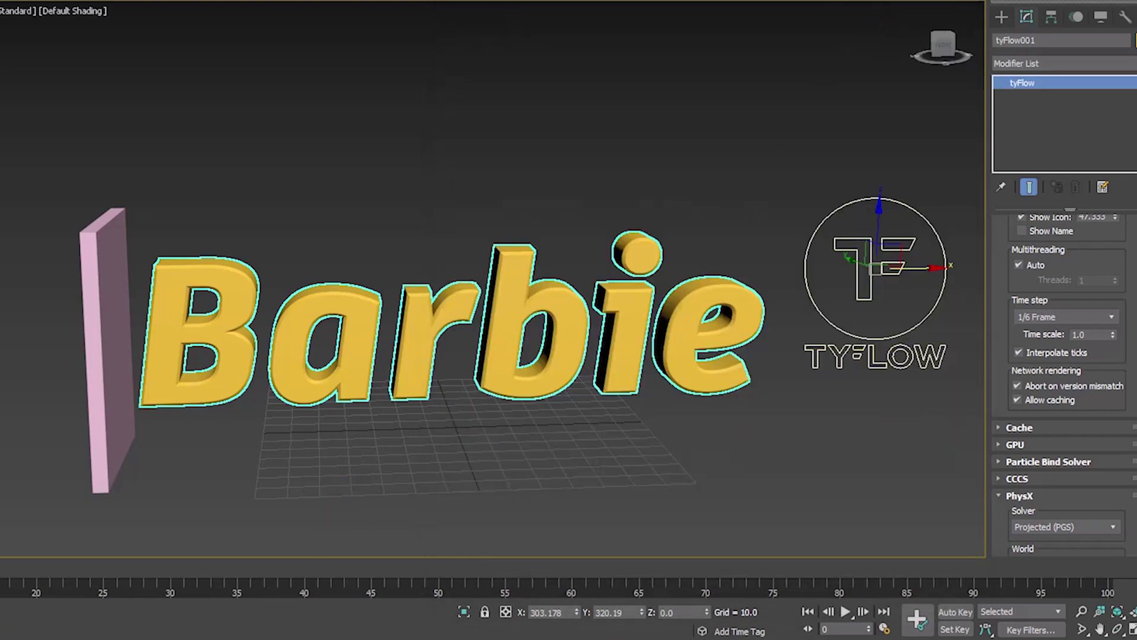
Go to frame 30 and scrub back to frame 23 to review how the letters inflate behind the moving box.
{"action": "type", "text": "30"}
{"action": "key", "text": "Return"}
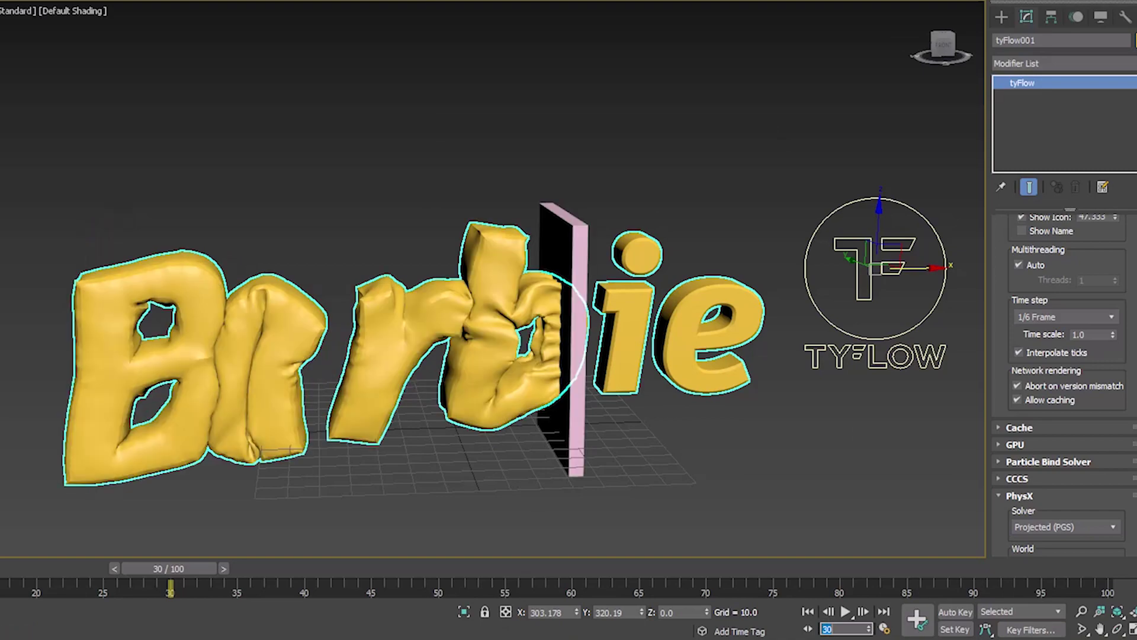
{"action": "left_click_drag", "start_coordinate": [176, 569], "coordinate": [190, 520]}
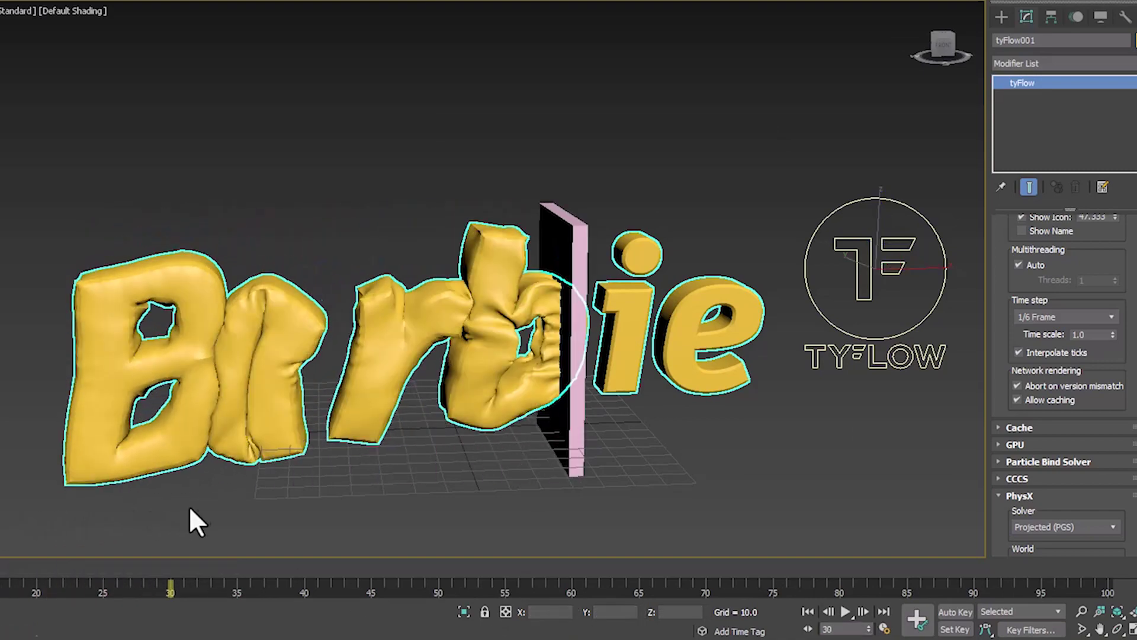
{"action": "left_click_drag", "start_coordinate": [48, 507], "coordinate": [44, 472]}
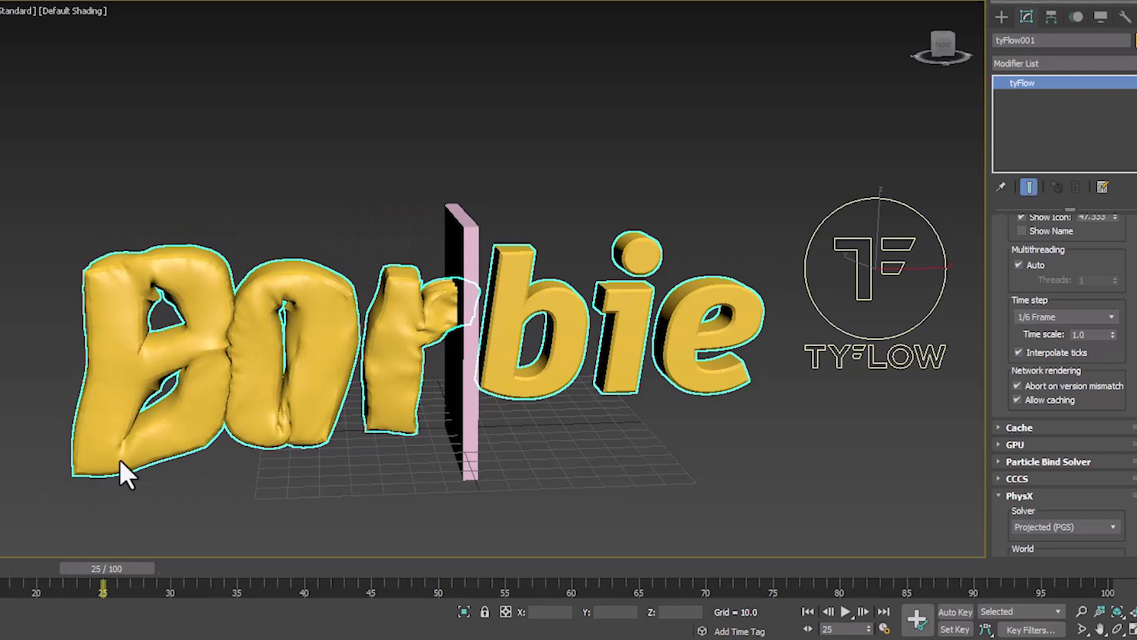
{"action": "left_click_drag", "start_coordinate": [119, 458], "coordinate": [95, 458]}
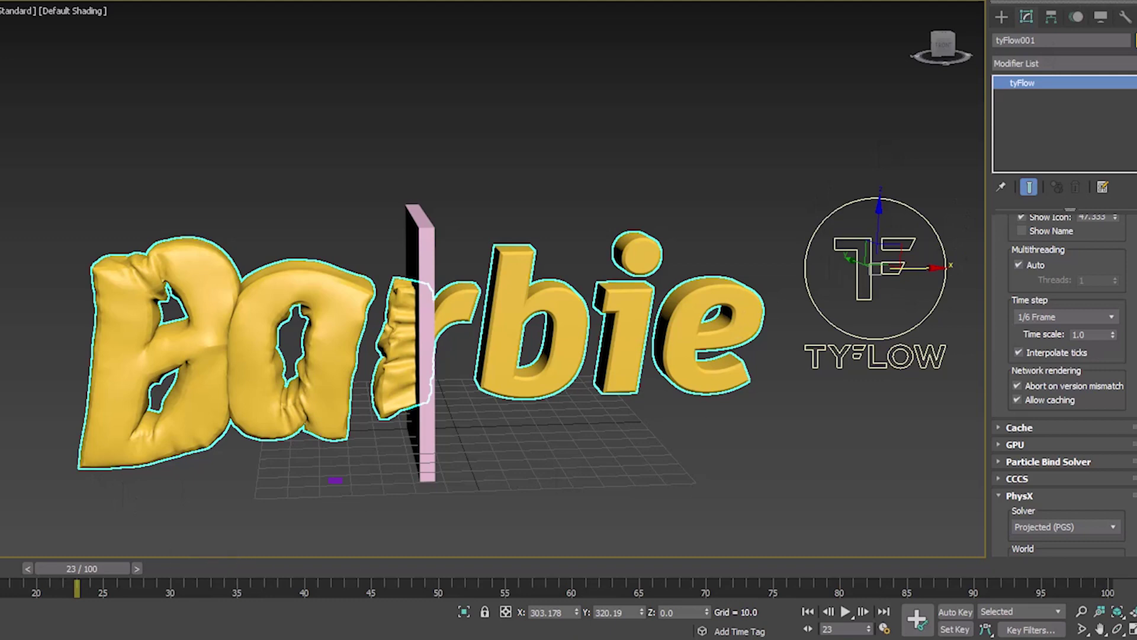
Restore the tyFlow editor, add a Slow operator below the Particle Switch in the second event, and set its X velocity to 20%.
{"action": "key", "text": "alt+Tab"}
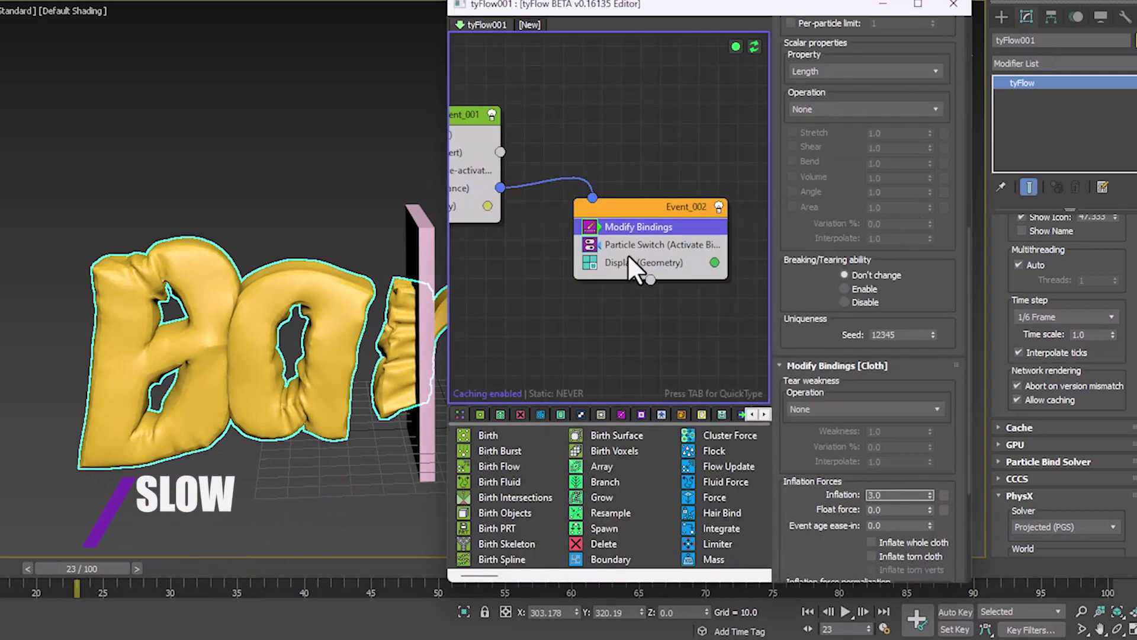
{"action": "left_click", "coordinate": [627, 258]}
{"action": "left_click", "coordinate": [633, 249]}
{"action": "key", "text": "Tab"}
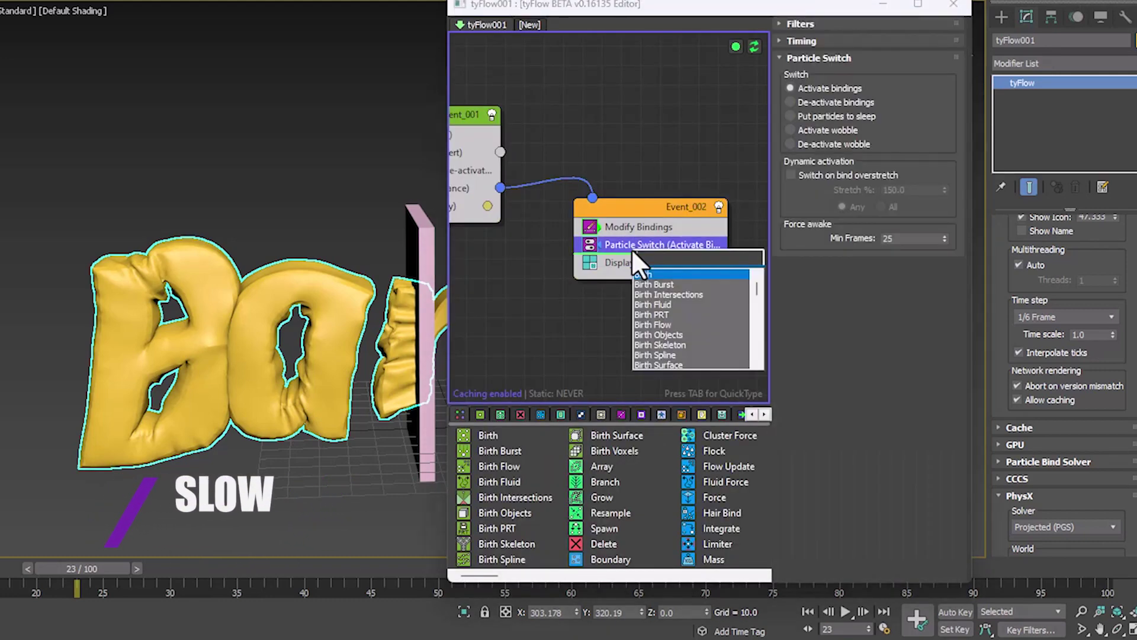
{"action": "type", "text": "slow"}
{"action": "key", "text": "Return"}
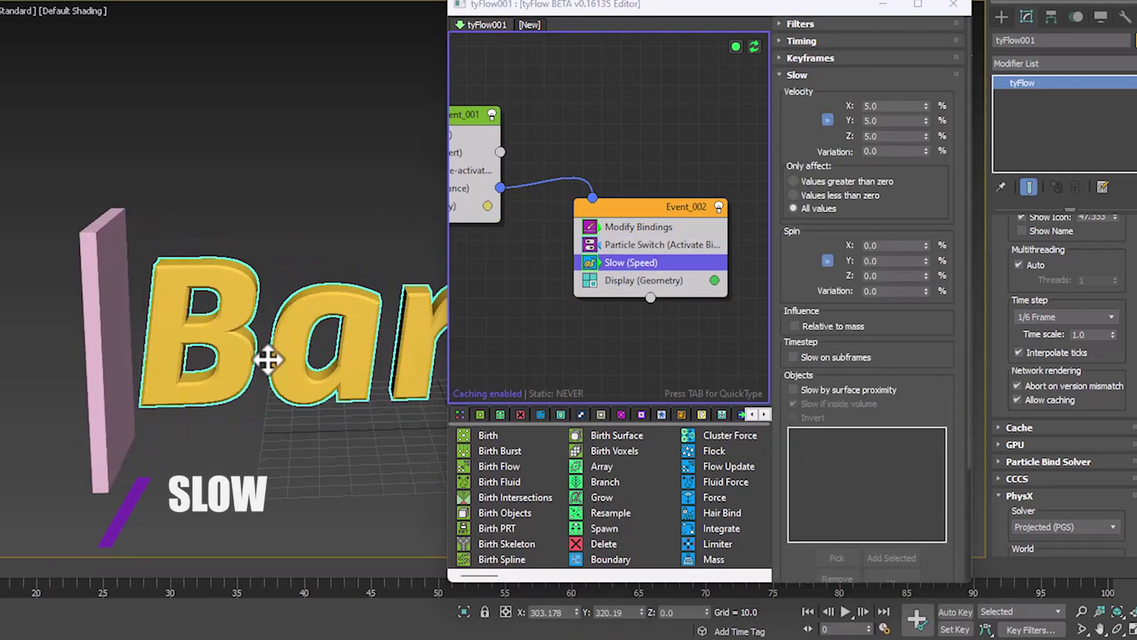
{"action": "double_click", "coordinate": [893, 106]}
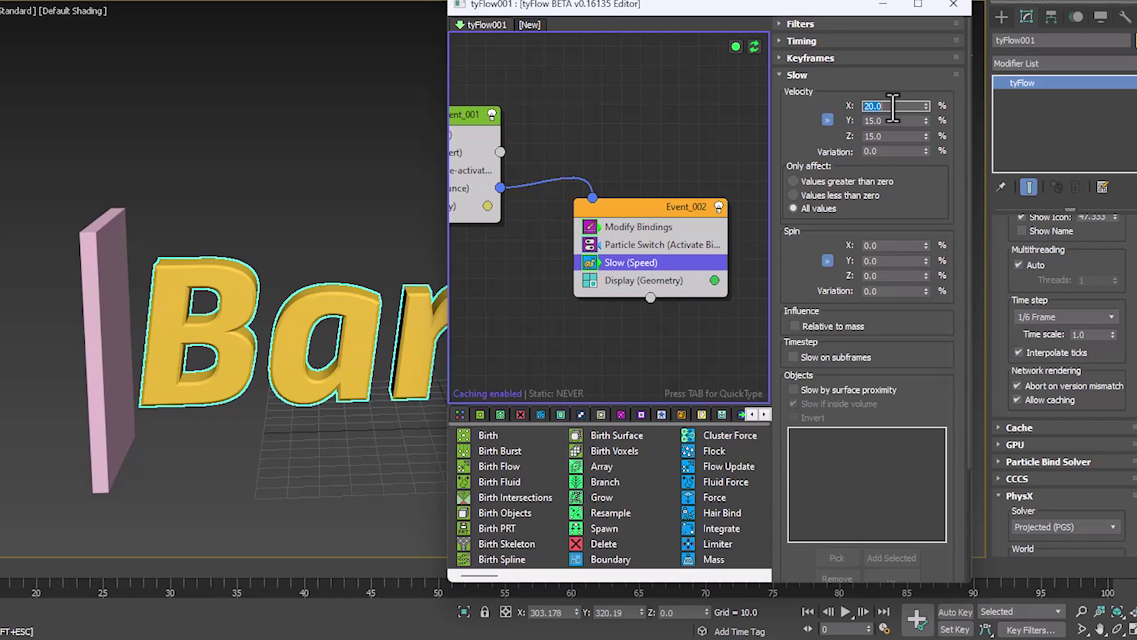
Close the tyFlow editor and scrub from frame 30 back to frame 0 to review the slowed inflation.
{"action": "left_click", "coordinate": [954, 4]}
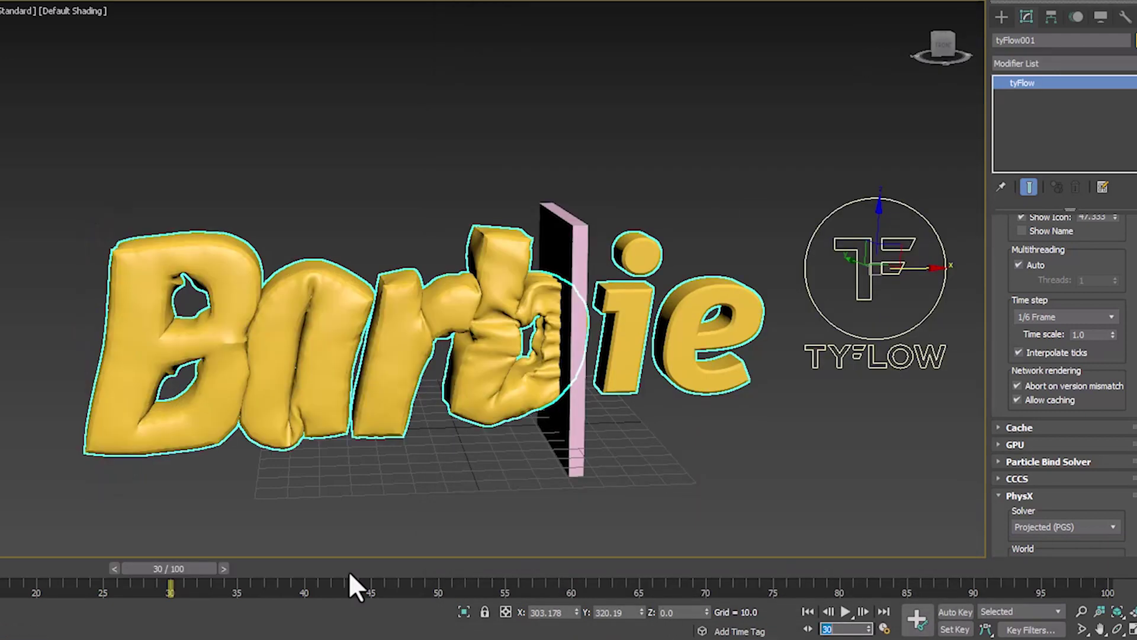
{"action": "left_click_drag", "start_coordinate": [172, 567], "coordinate": [194, 542]}
{"action": "left_click_drag", "start_coordinate": [72, 539], "coordinate": [0, 505]}
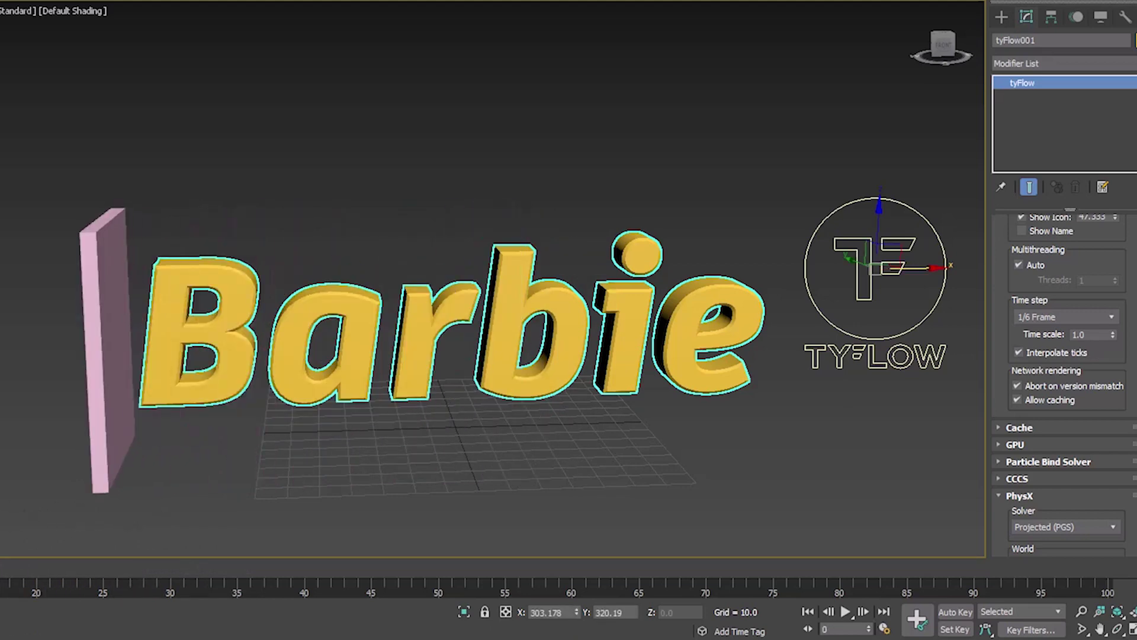
Enable the tyFlow simulation retimer by speed at 50% and scrub the timeline to check the slower simulation.
{"action": "left_click_drag", "start_coordinate": [1084, 541], "coordinate": [1082, 292]}
{"action": "left_click", "coordinate": [1018, 247]}
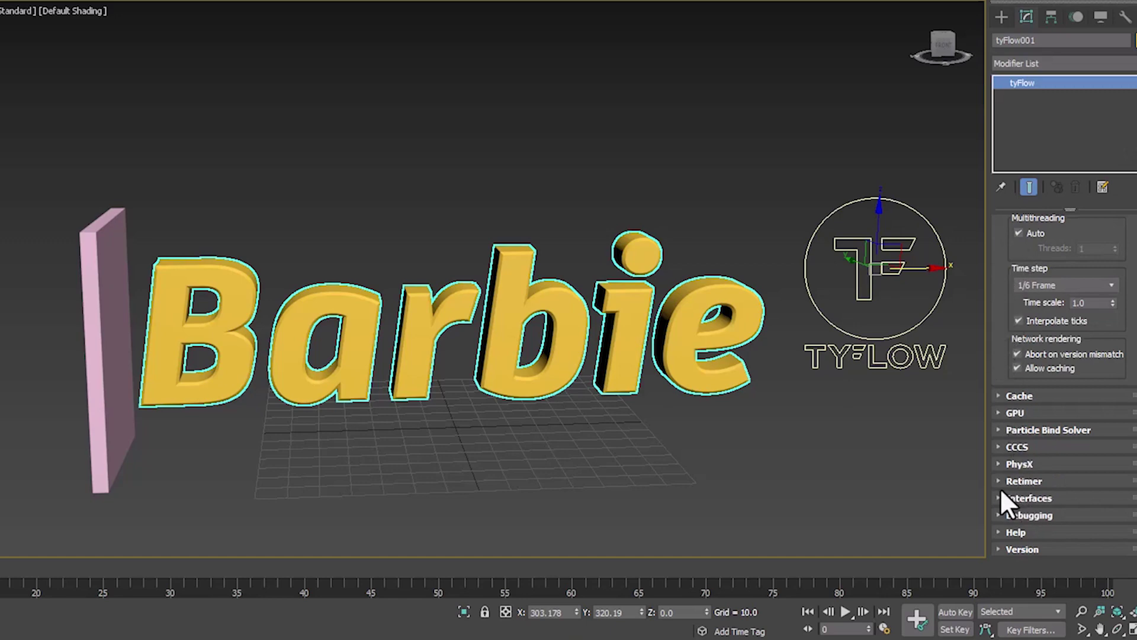
{"action": "left_click", "coordinate": [1027, 481]}
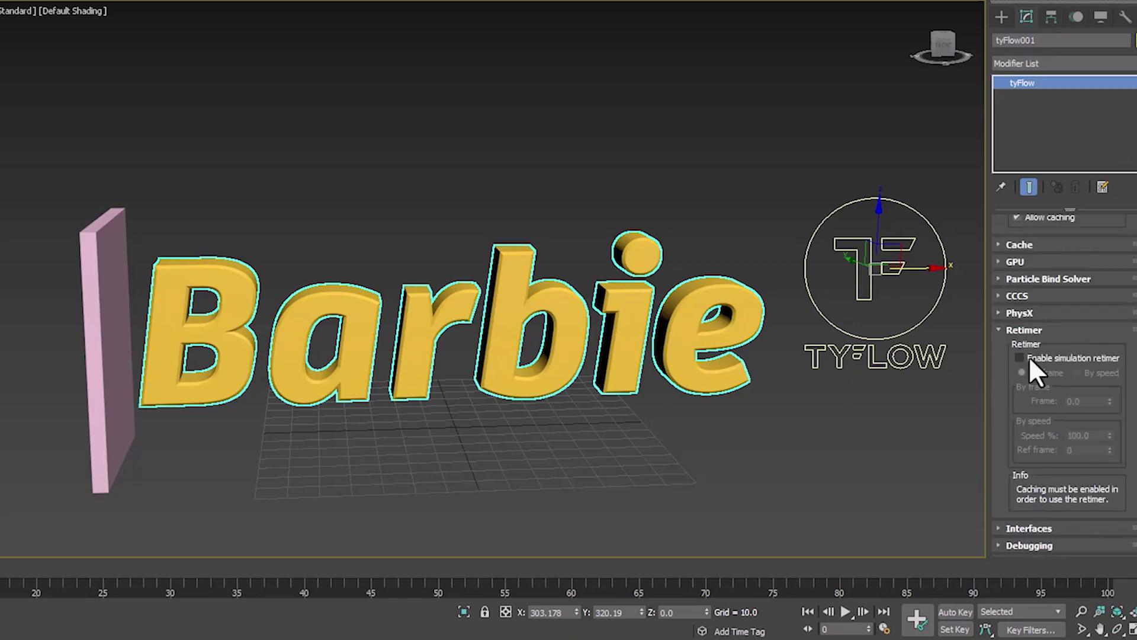
{"action": "left_click", "coordinate": [1029, 358]}
{"action": "left_click", "coordinate": [1077, 372]}
{"action": "left_click", "coordinate": [1085, 435]}
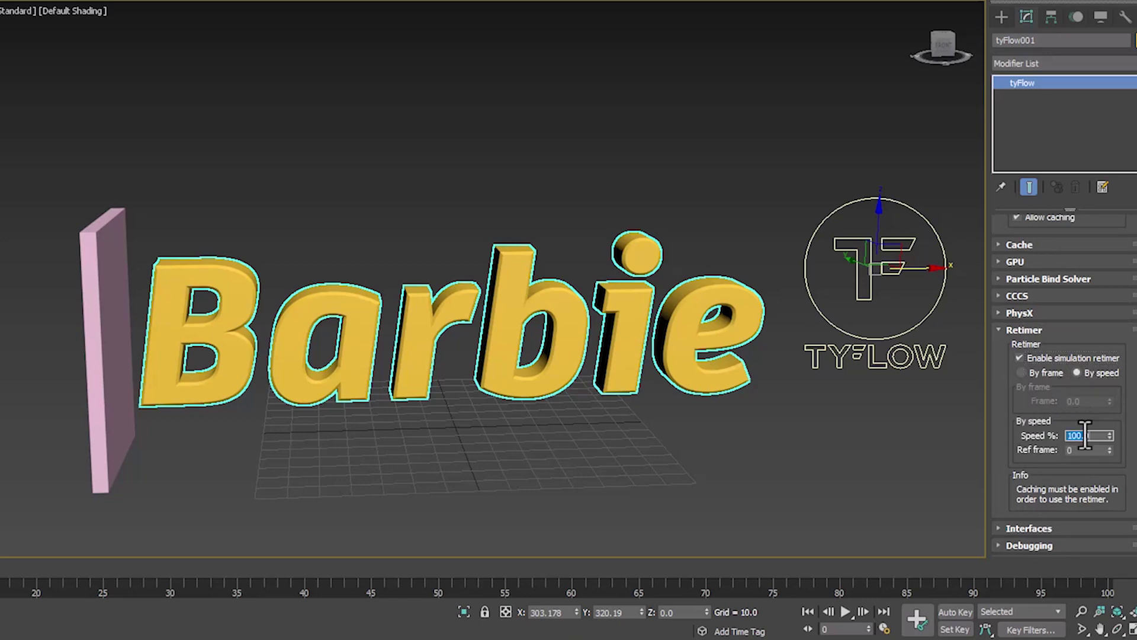
{"action": "left_click_drag", "start_coordinate": [0, 569], "coordinate": [669, 549]}
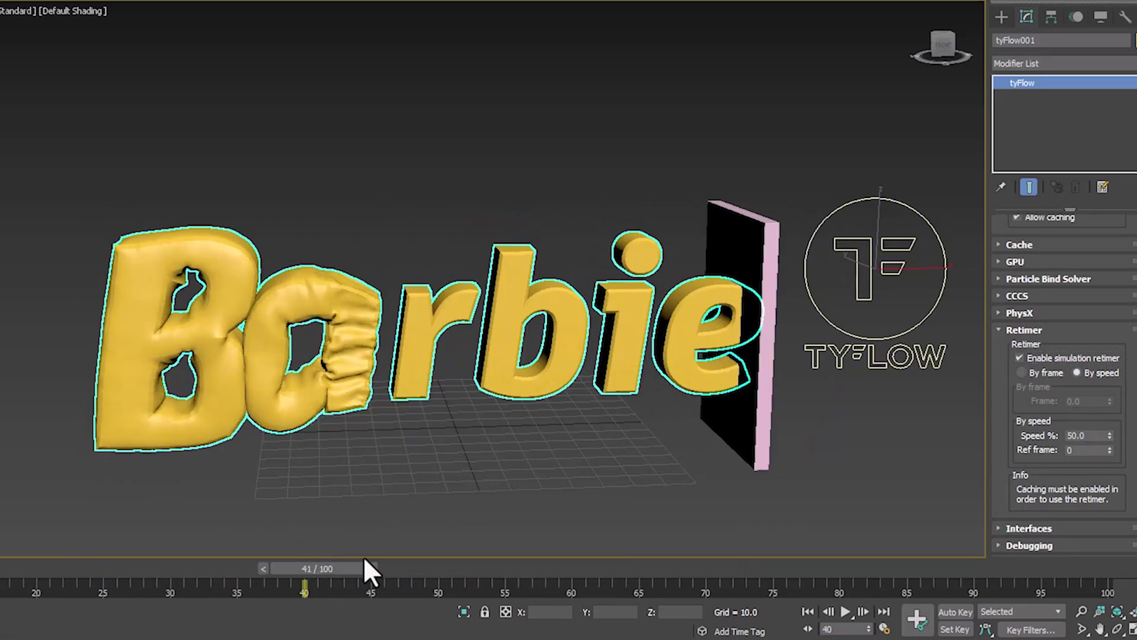
{"action": "left_click_drag", "start_coordinate": [177, 495], "coordinate": [0, 509]}
Make the sweeping box non-renderable and display it as a box in its object properties.
{"action": "left_click_drag", "start_coordinate": [97, 162], "coordinate": [34, 271]}
{"action": "right_click", "coordinate": [97, 271]}
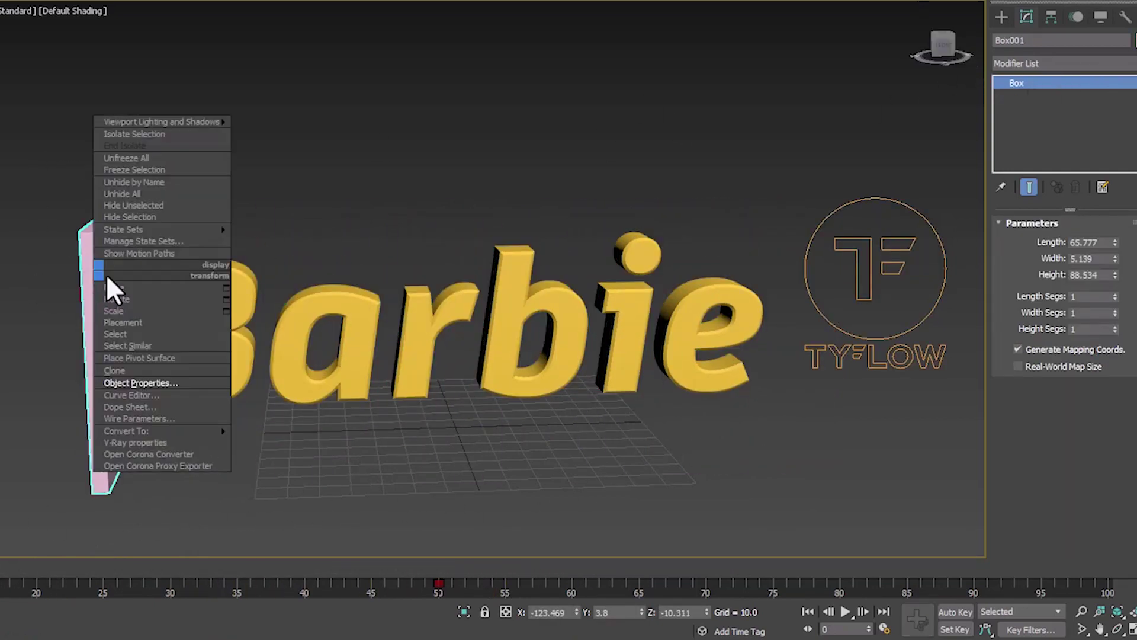
{"action": "left_click", "coordinate": [187, 383]}
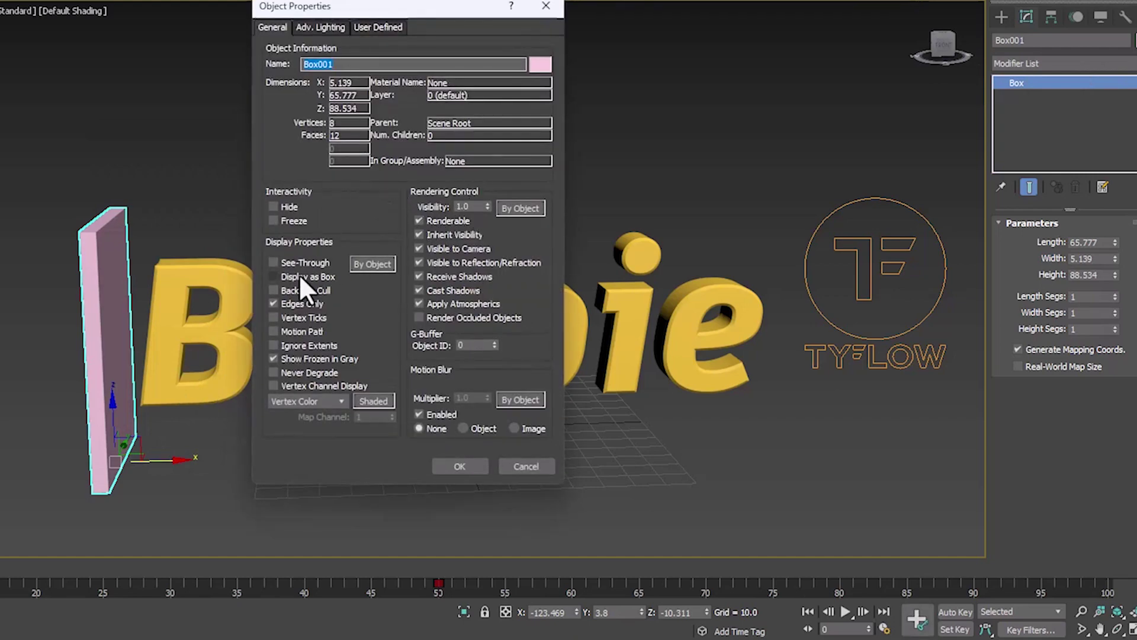
{"action": "left_click", "coordinate": [440, 220]}
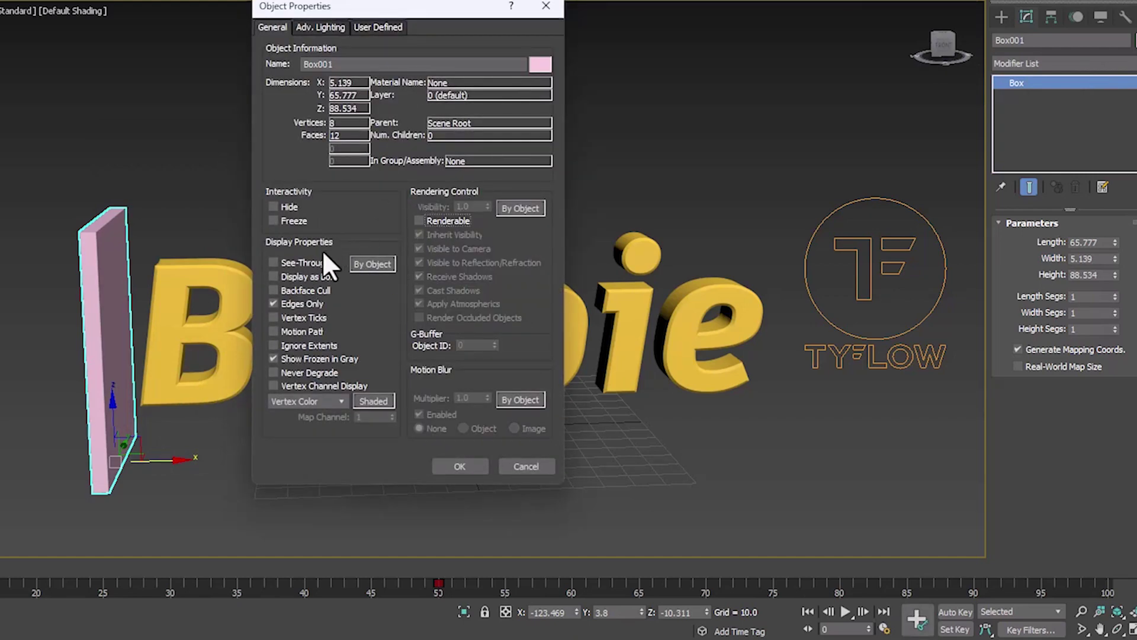
{"action": "left_click", "coordinate": [289, 278]}
{"action": "left_click", "coordinate": [458, 465]}
{"action": "left_click", "coordinate": [249, 178]}
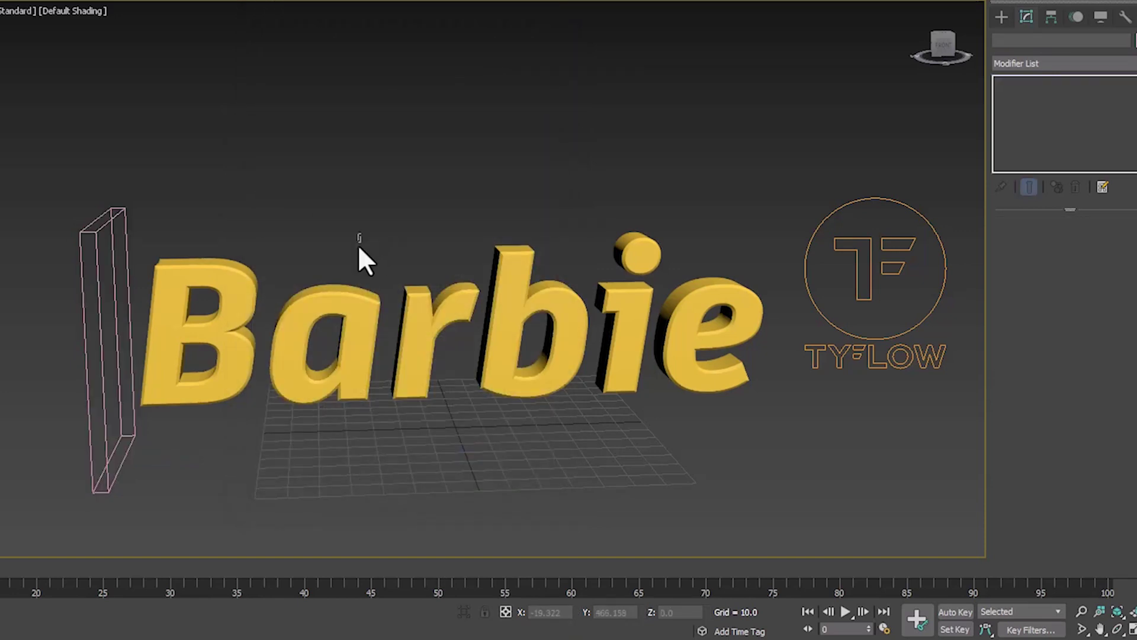
Disable the default gravity in the tyFlow object's PhysX settings and scrub the simulation forward and back to frame 0.
{"action": "left_click", "coordinate": [413, 299]}
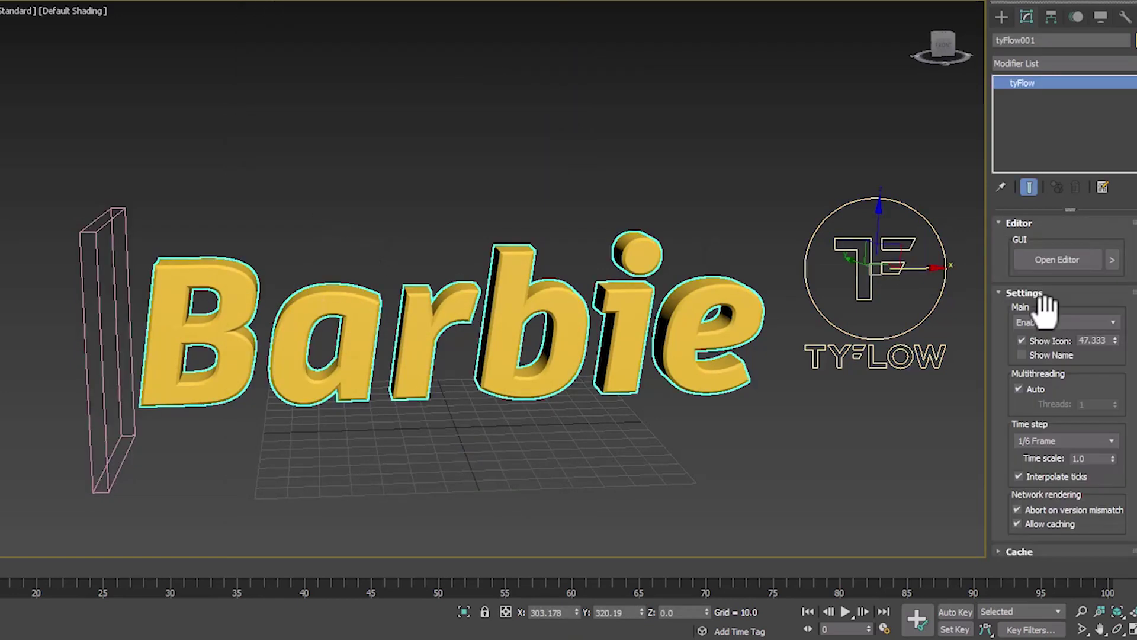
{"action": "left_click", "coordinate": [1008, 294]}
{"action": "left_click", "coordinate": [1013, 395]}
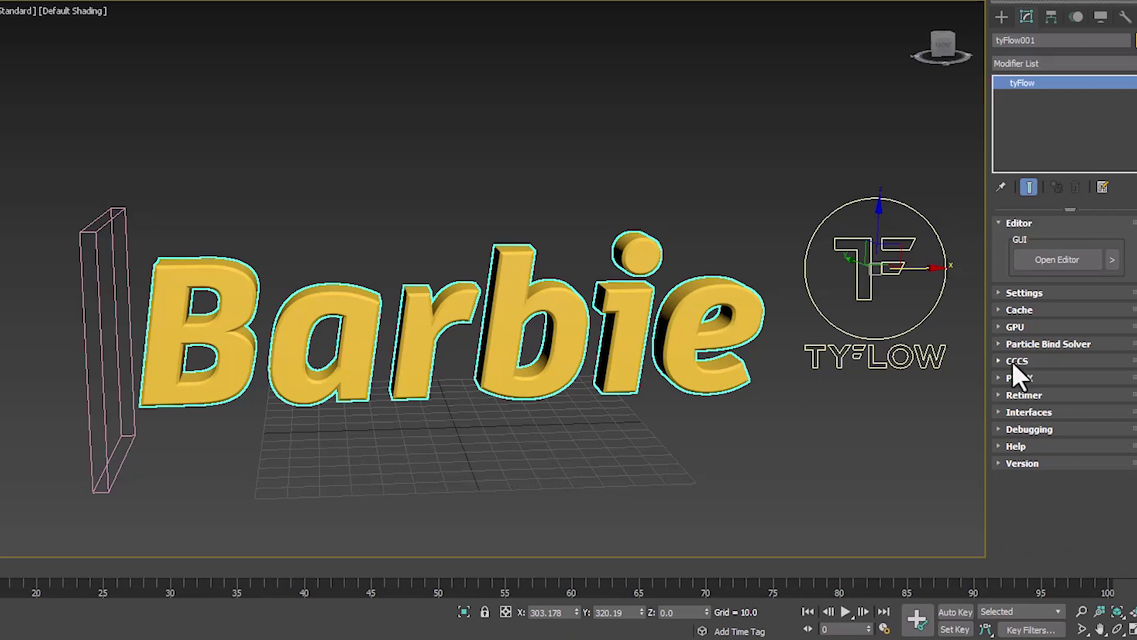
{"action": "left_click", "coordinate": [1014, 380]}
{"action": "scroll", "coordinate": [1015, 367], "scroll_direction": "down", "scroll_amount": 3}
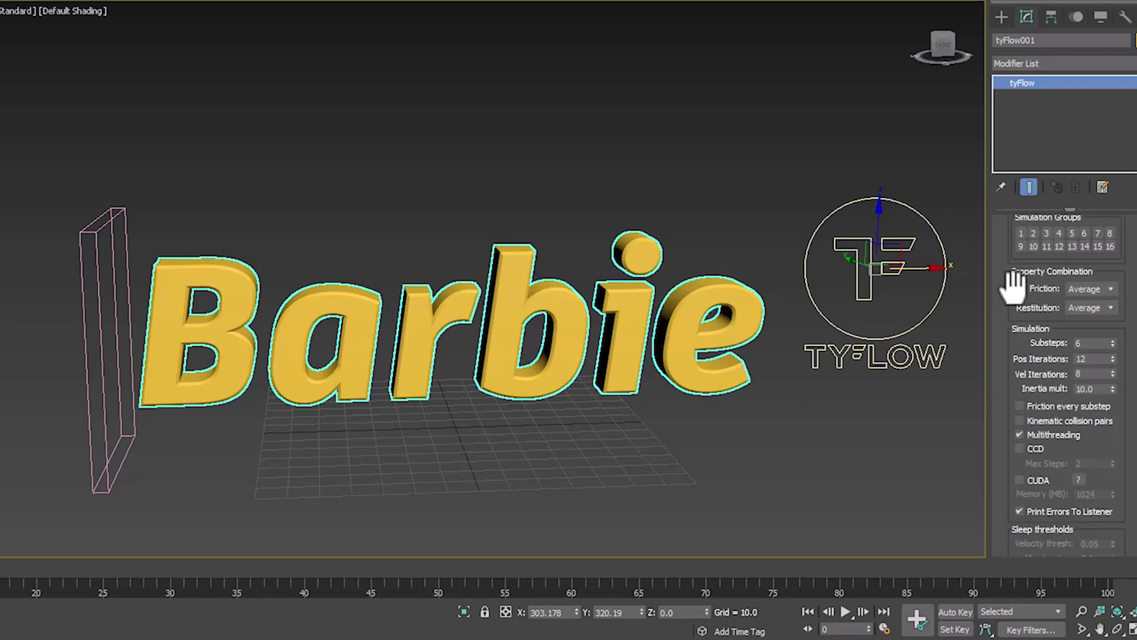
{"action": "left_click_drag", "start_coordinate": [1014, 288], "coordinate": [1006, 431]}
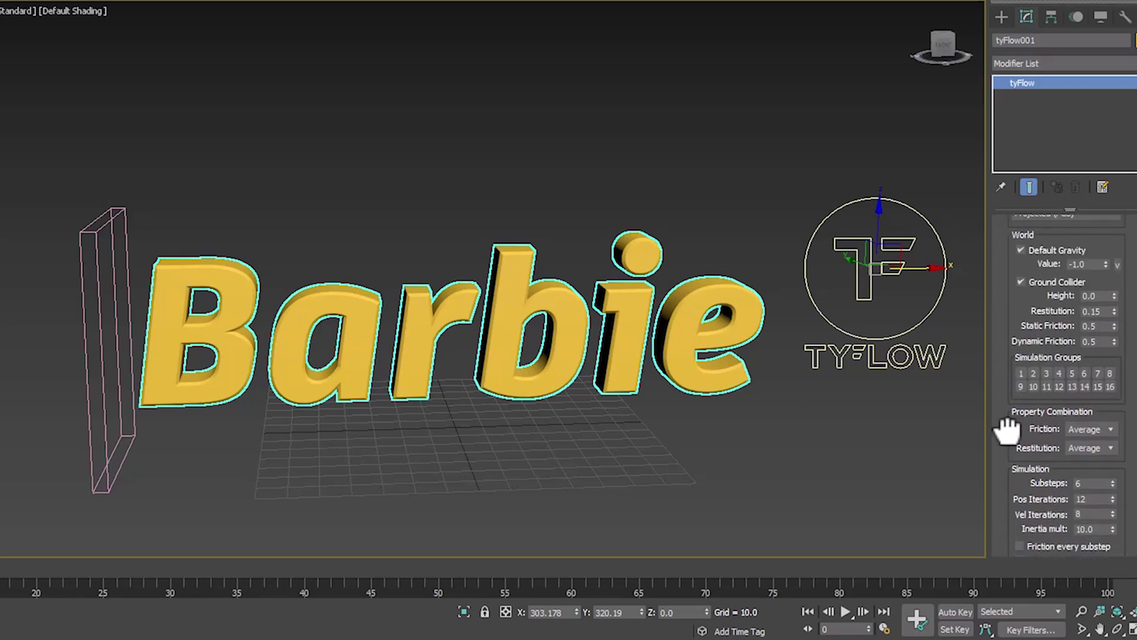
{"action": "left_click", "coordinate": [1047, 250]}
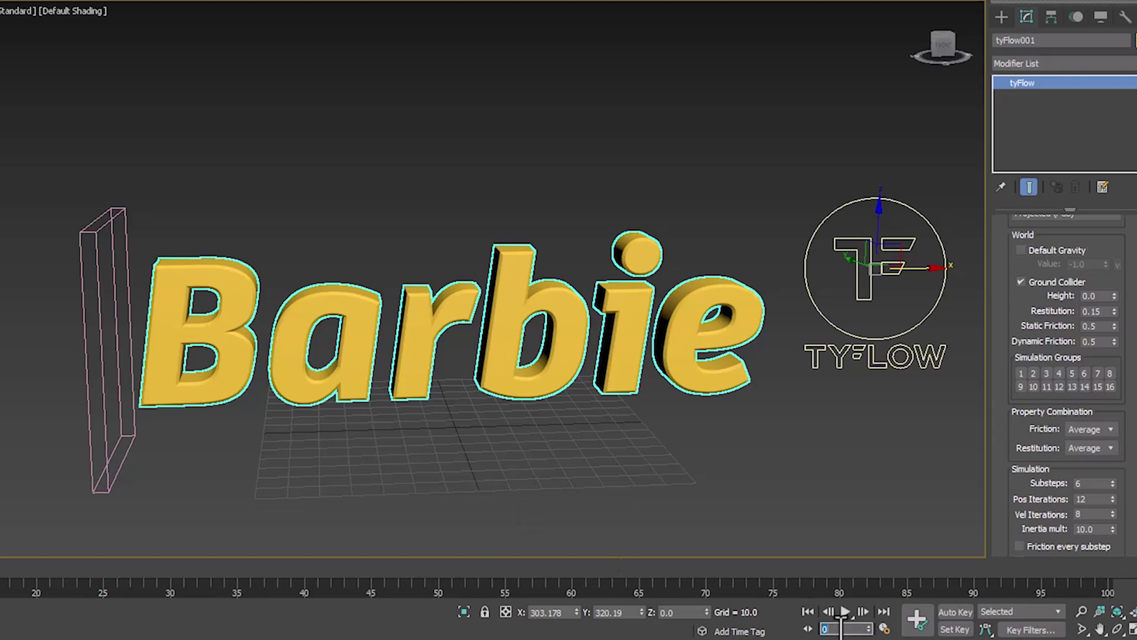
{"action": "left_click_drag", "start_coordinate": [1, 567], "coordinate": [623, 508]}
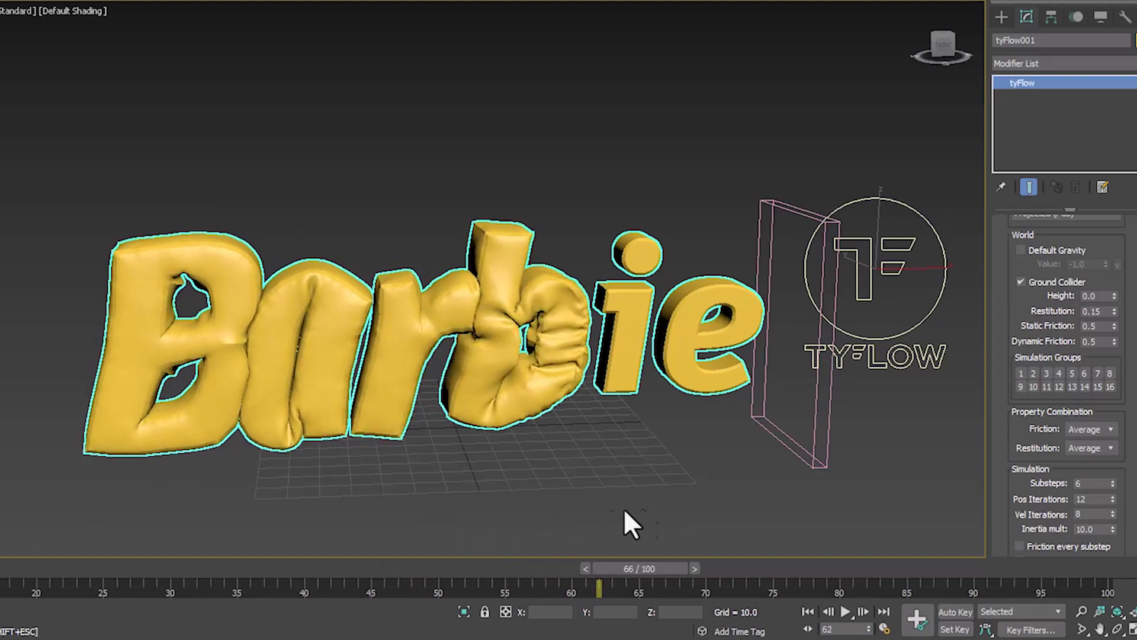
{"action": "left_click_drag", "start_coordinate": [292, 524], "coordinate": [2, 536]}
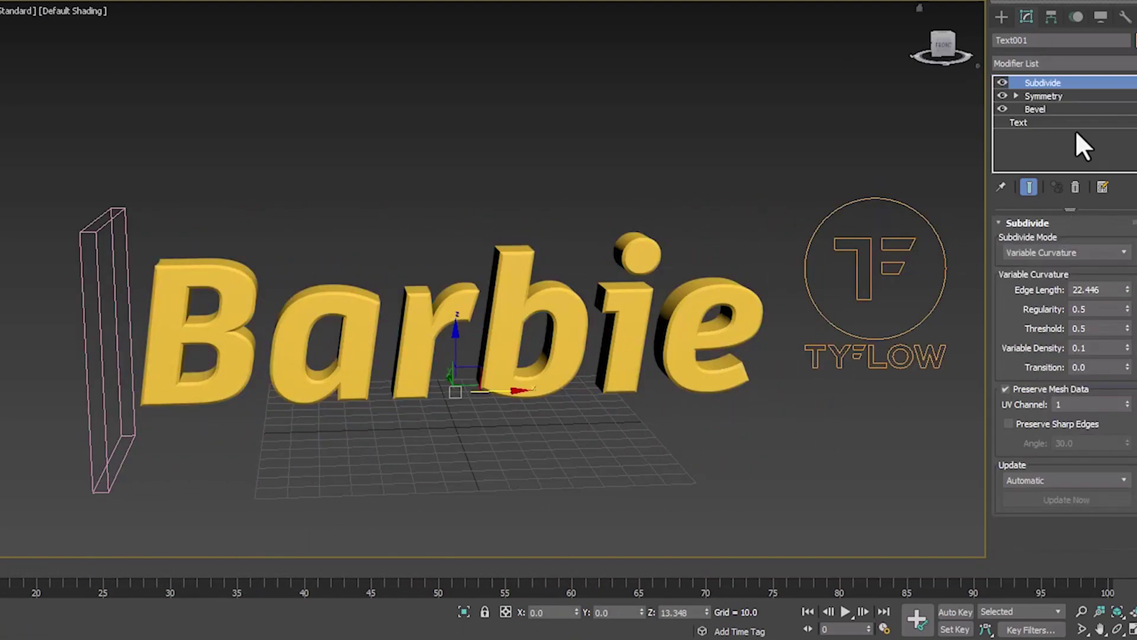
Add a Tessellate modifier on top of the text's Subdivide modifier and inspect the denser mesh with edges shown.
{"action": "left_click", "coordinate": [1050, 67]}
{"action": "type", "text": "te"}
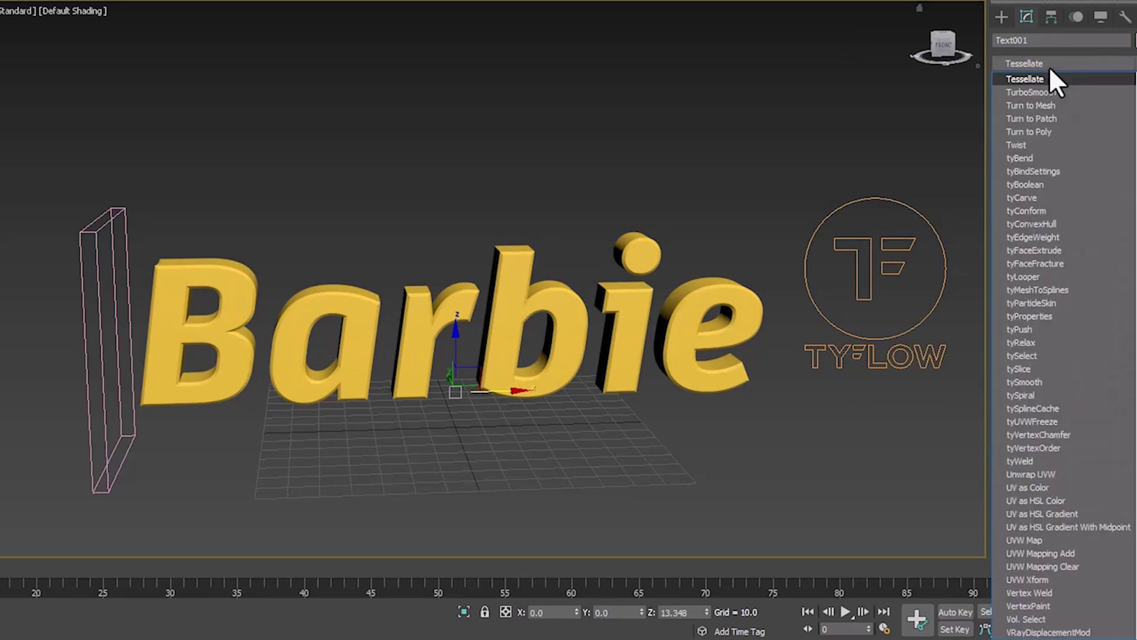
{"action": "key", "text": "Return"}
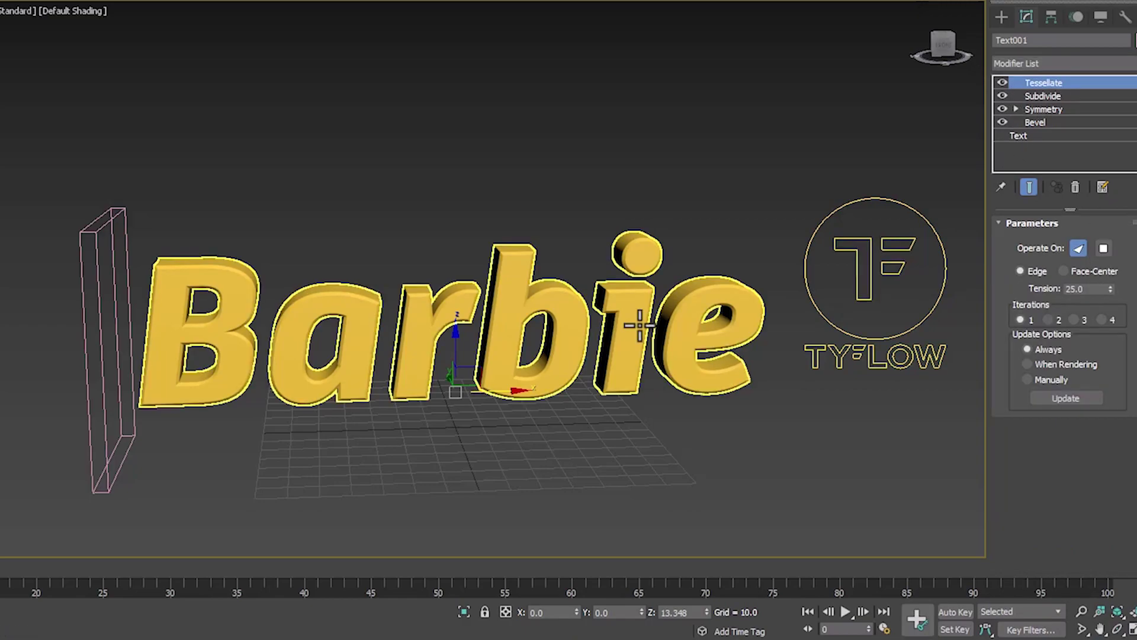
{"action": "key", "text": "F4"}
{"action": "scroll", "coordinate": [557, 301], "scroll_direction": "up", "scroll_amount": 8}
{"action": "middle_click_drag", "start_coordinate": [533, 277], "coordinate": [524, 307], "text": "alt"}
{"action": "scroll", "coordinate": [524, 307], "scroll_direction": "down", "scroll_amount": 6}
{"action": "key", "text": "F4"}
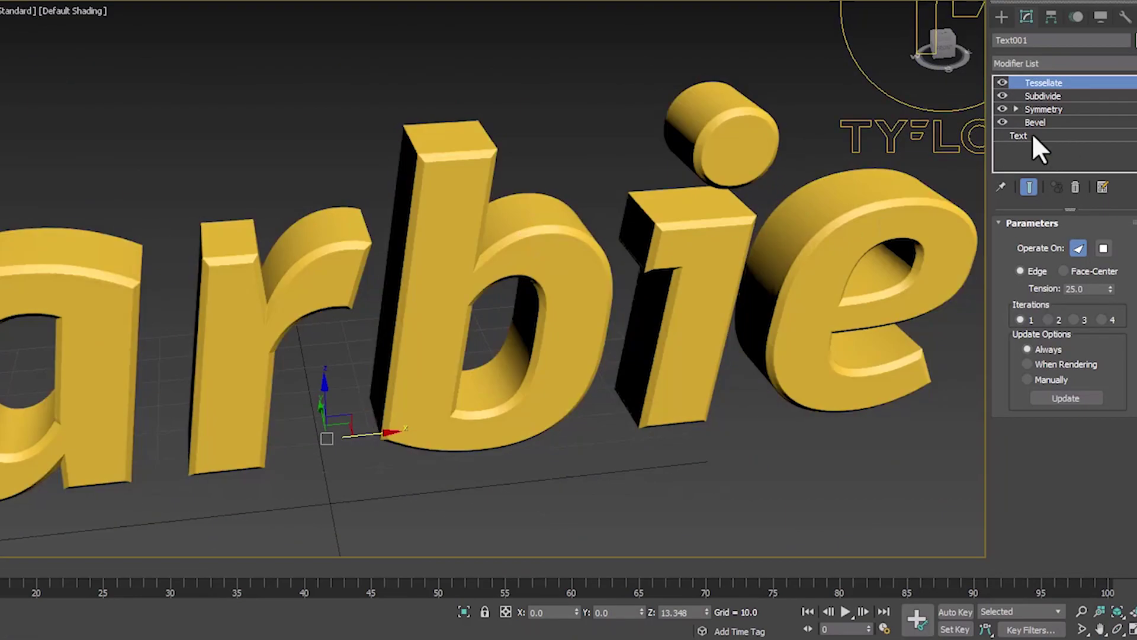
Set the base text's kerning to -2.0 and its leading to 0.0.
{"action": "left_click", "coordinate": [1019, 136]}
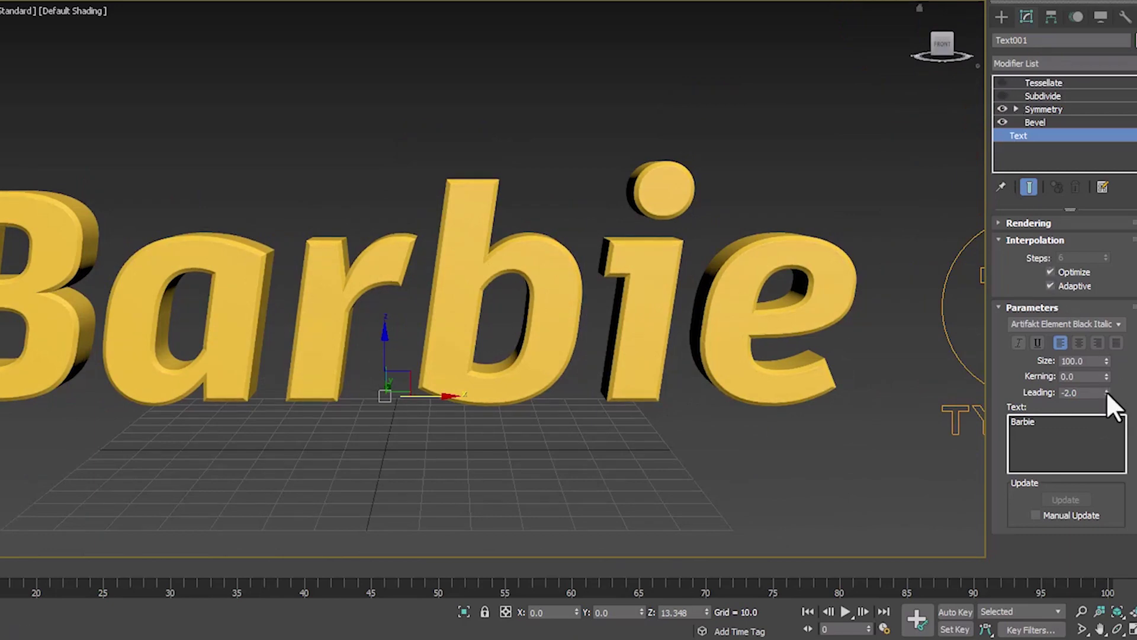
{"action": "left_click_drag", "start_coordinate": [1107, 392], "coordinate": [1108, 441]}
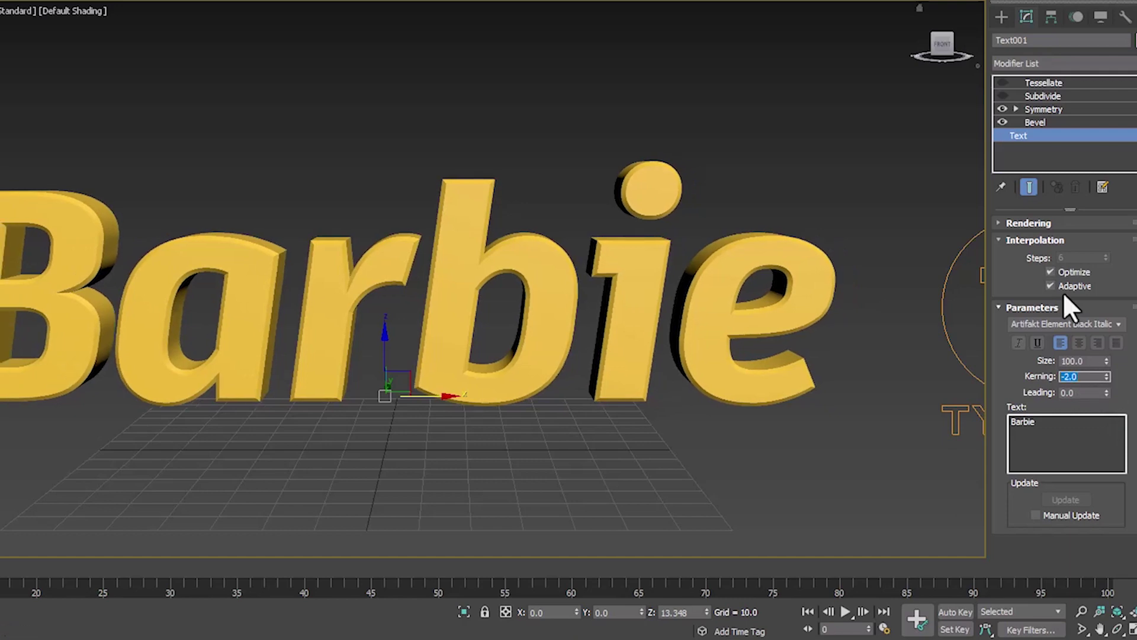
{"action": "left_click", "coordinate": [1009, 240]}
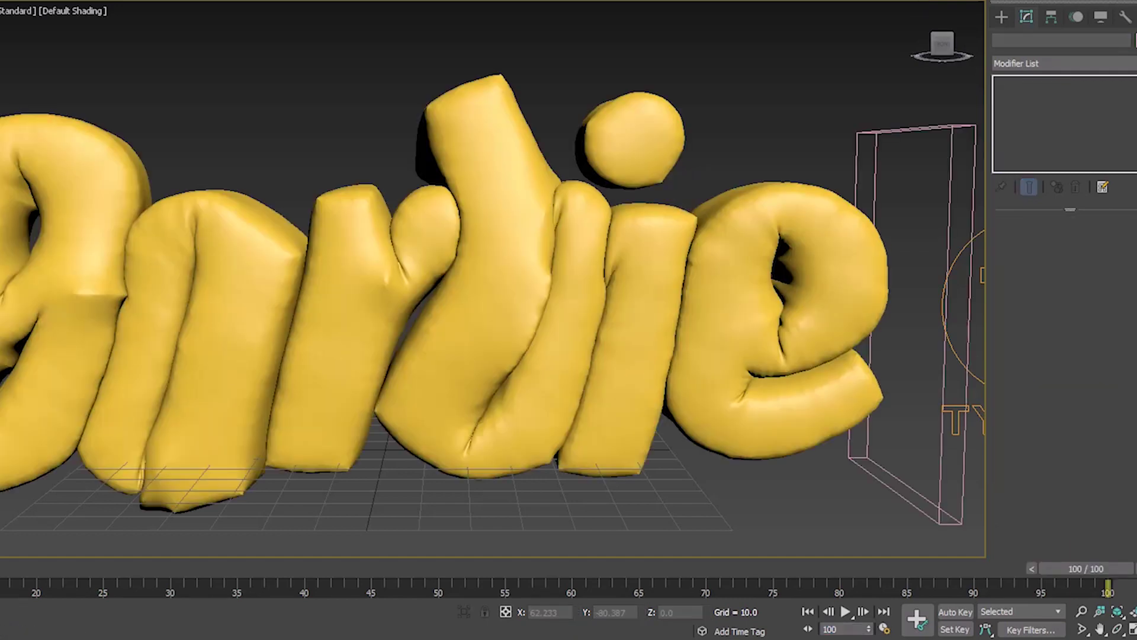
View the whole word, scrub the simulation back and forth up to frame 100, and play the animation.
{"action": "scroll", "coordinate": [602, 332], "scroll_direction": "down", "scroll_amount": 3}
{"action": "middle_click_drag", "start_coordinate": [613, 320], "coordinate": [595, 333], "text": "alt"}
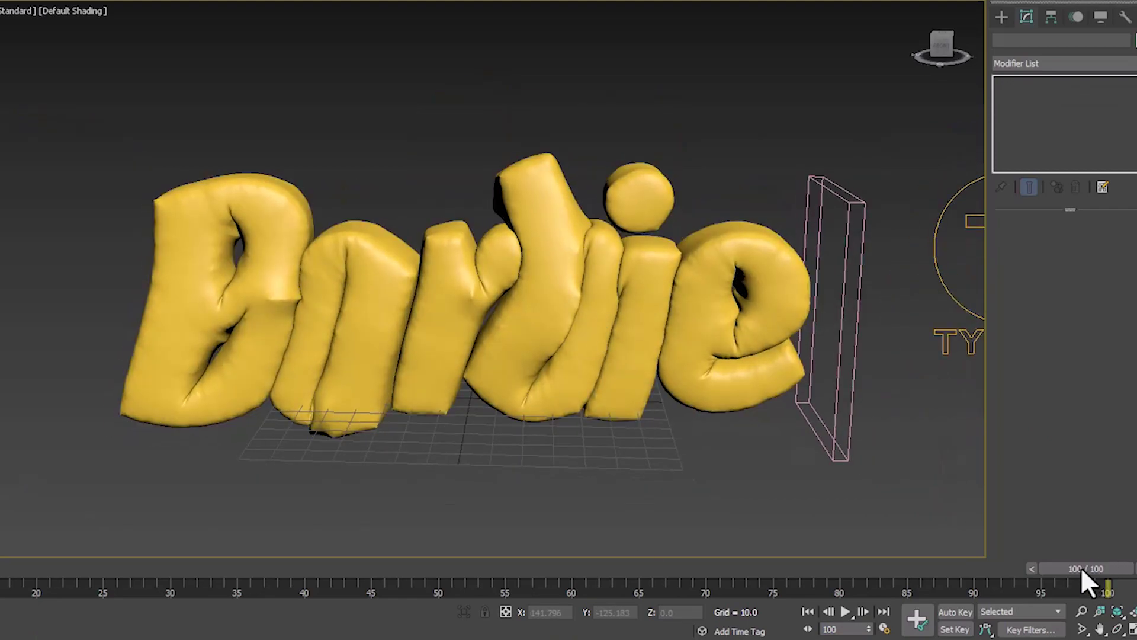
{"action": "left_click_drag", "start_coordinate": [1082, 567], "coordinate": [466, 546]}
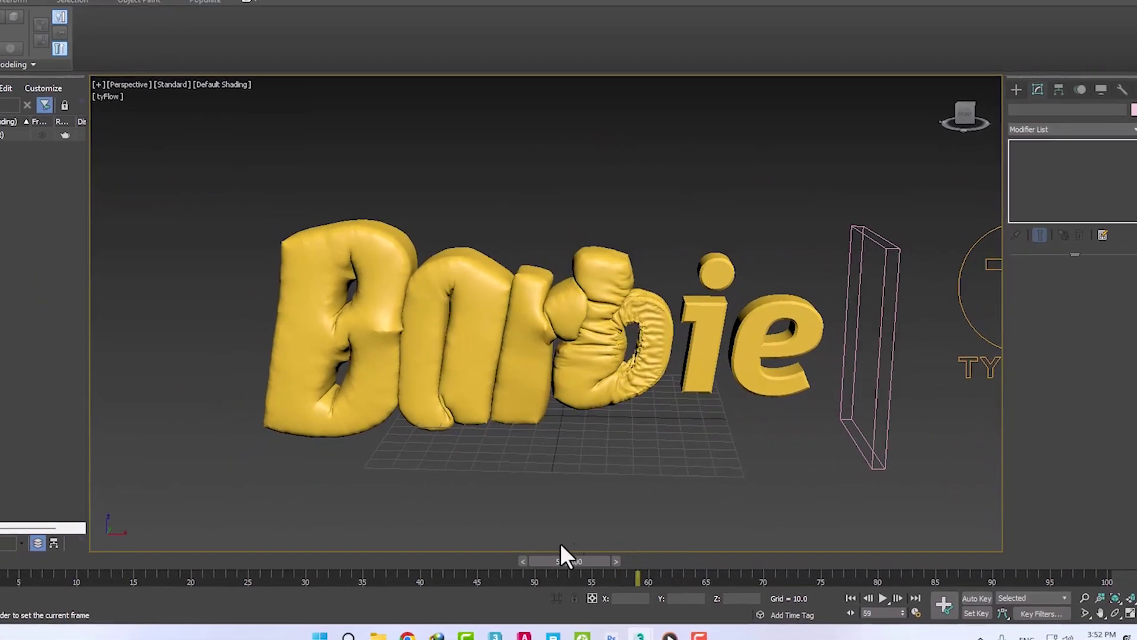
{"action": "left_click_drag", "start_coordinate": [561, 543], "coordinate": [156, 524]}
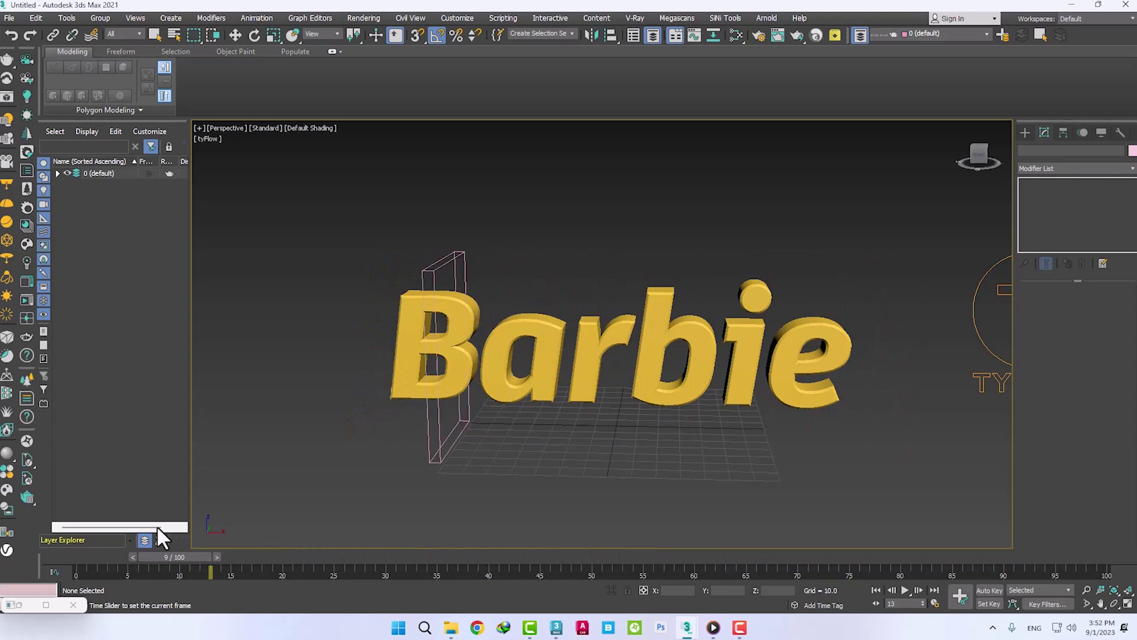
{"action": "left_click_drag", "start_coordinate": [318, 530], "coordinate": [1105, 464]}
{"action": "key", "text": "w"}
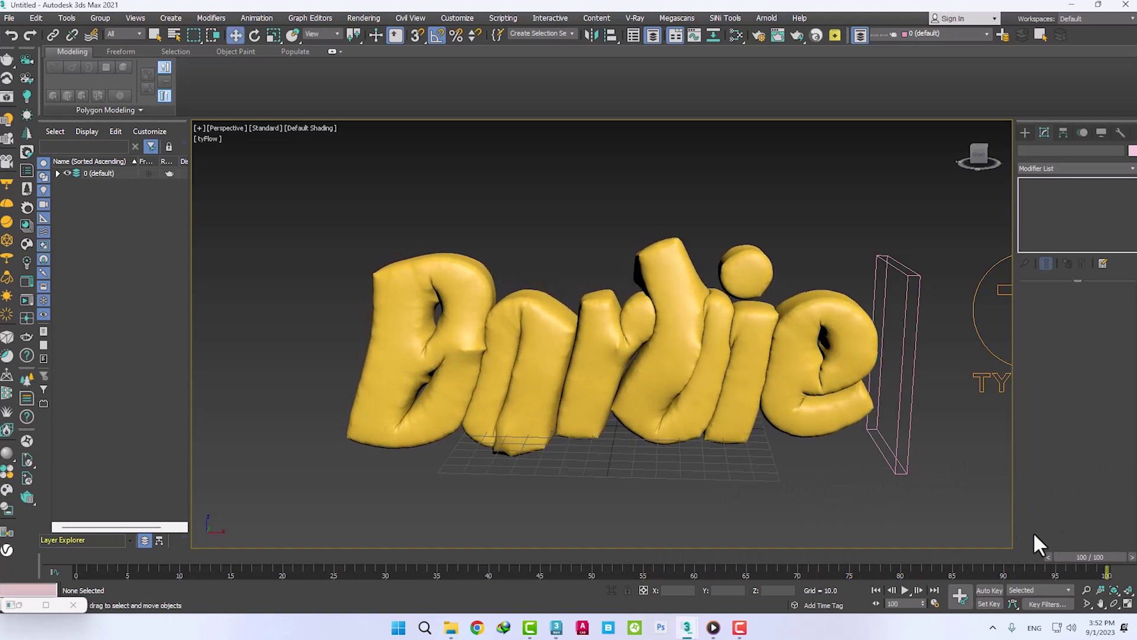
{"action": "left_click", "coordinate": [906, 590]}
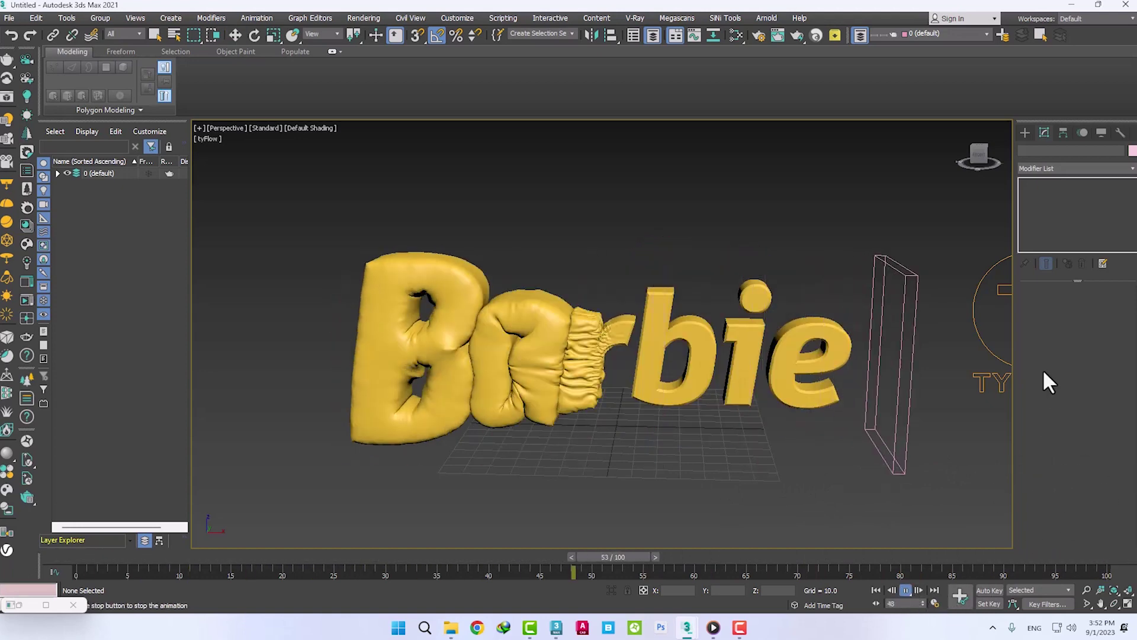